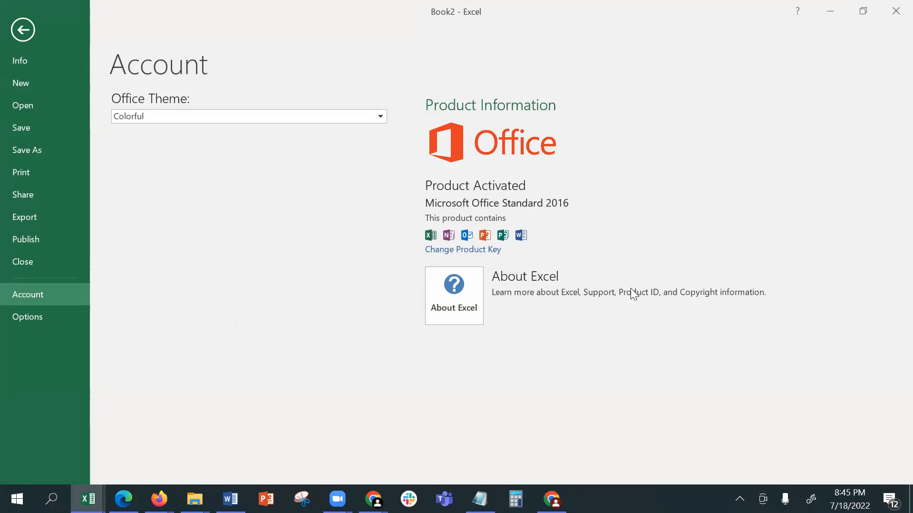
- Examine the workbook's Info details and the Office account and product information in the backstage view
{"action": "left_click", "coordinate": [23, 30]}
{"action": "left_click", "coordinate": [104, 236]}
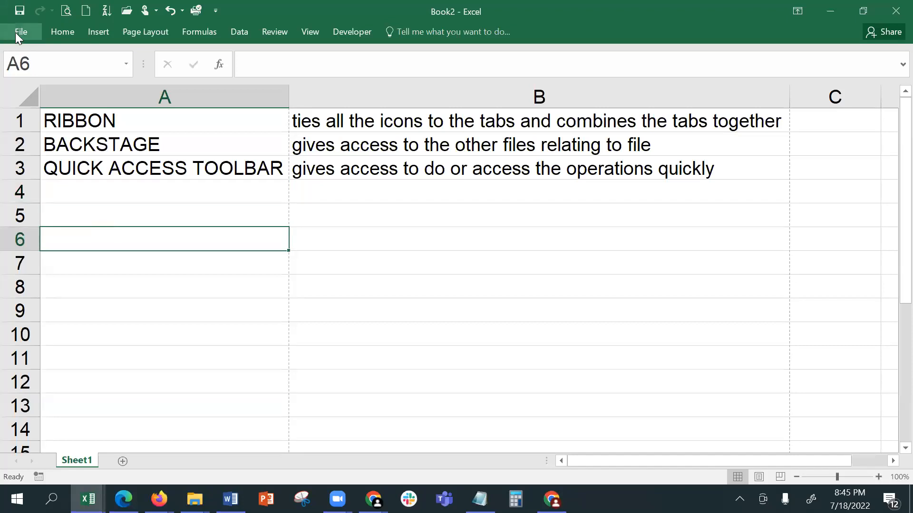
{"action": "left_click", "coordinate": [15, 31]}
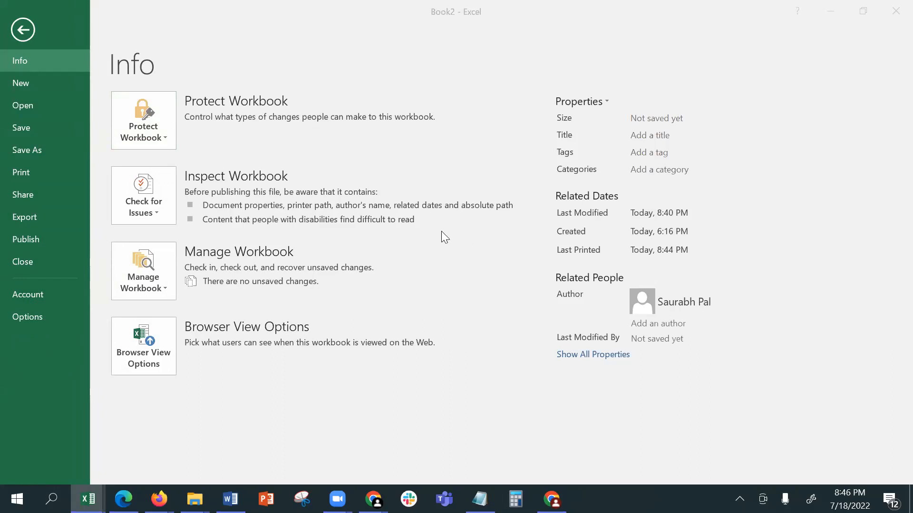
{"action": "left_click", "coordinate": [30, 28]}
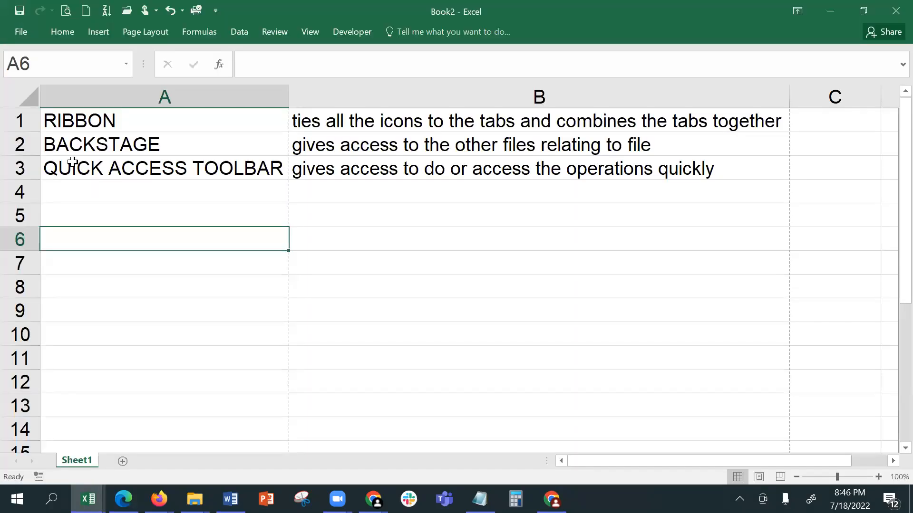
{"action": "left_click", "coordinate": [102, 219]}
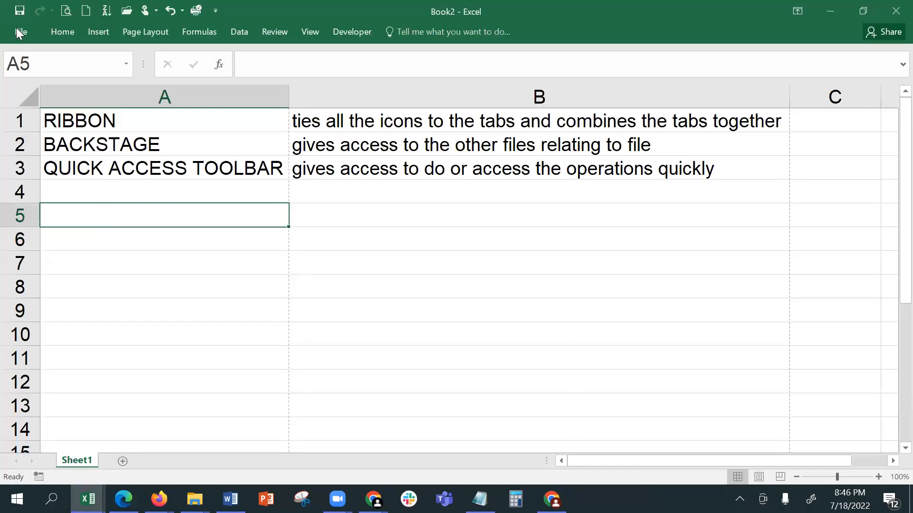
{"action": "left_click", "coordinate": [18, 28]}
{"action": "left_click", "coordinate": [19, 29]}
{"action": "left_click", "coordinate": [19, 32]}
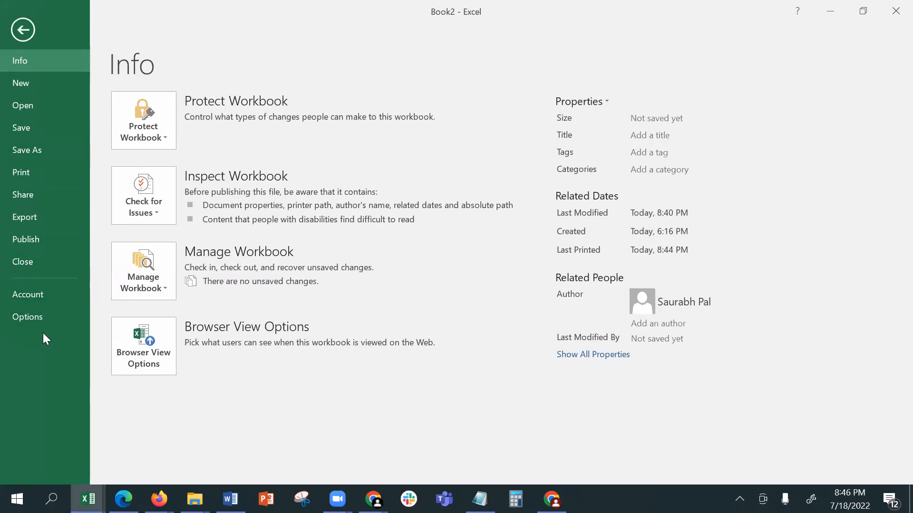
{"action": "left_click", "coordinate": [44, 293]}
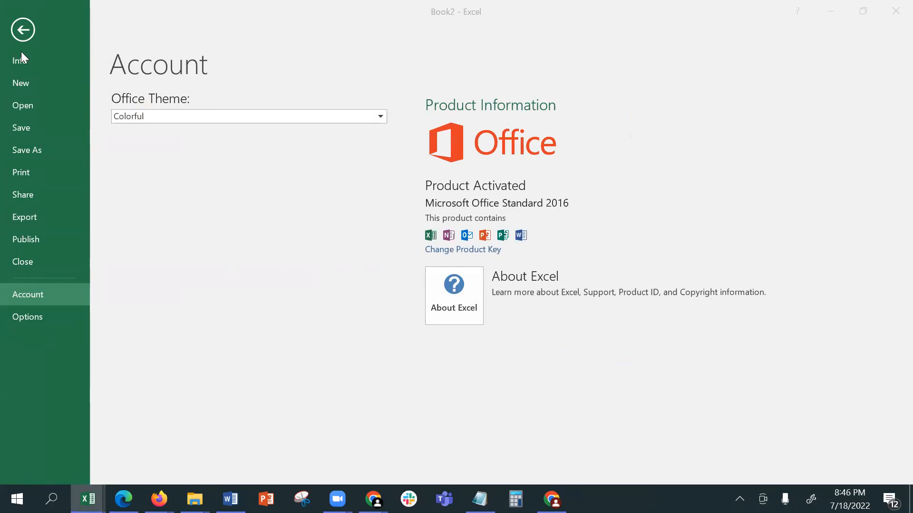
{"action": "left_click", "coordinate": [26, 29]}
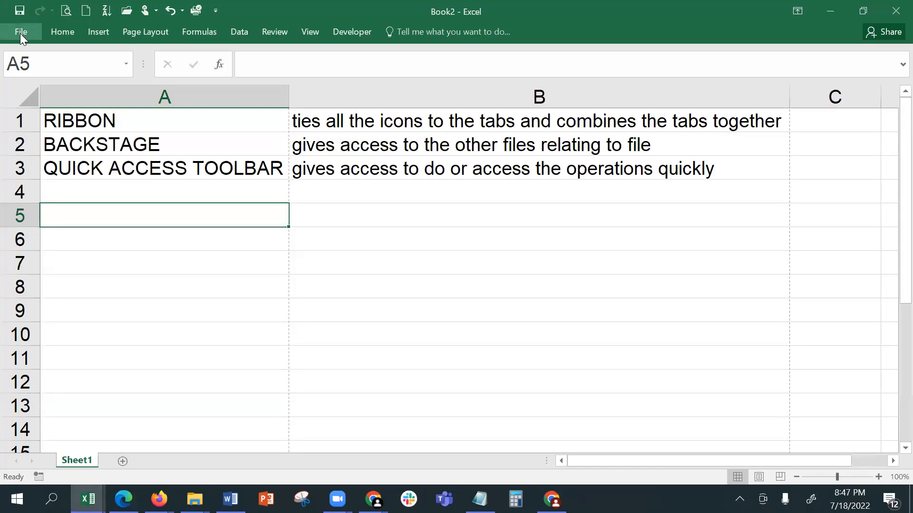
- Add a second author's name to the workbook's related people and return to the worksheet
{"action": "left_click", "coordinate": [20, 33]}
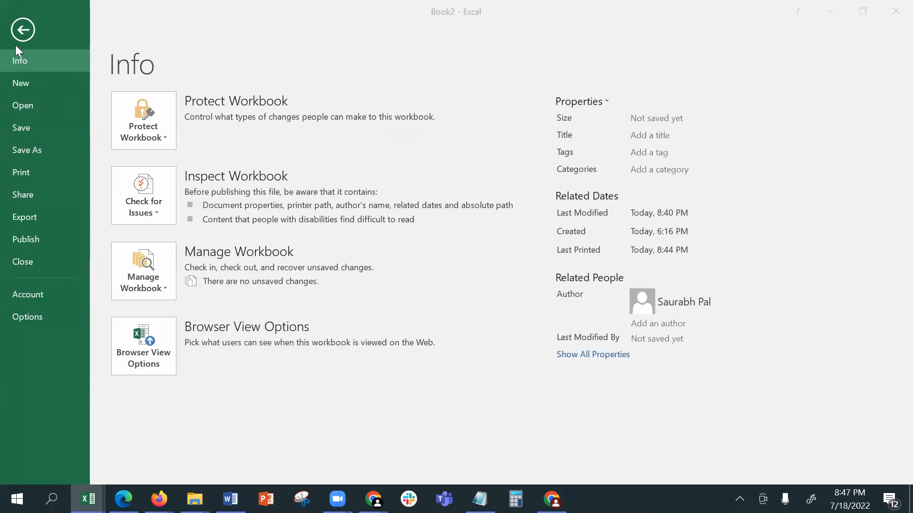
{"action": "left_click", "coordinate": [19, 58]}
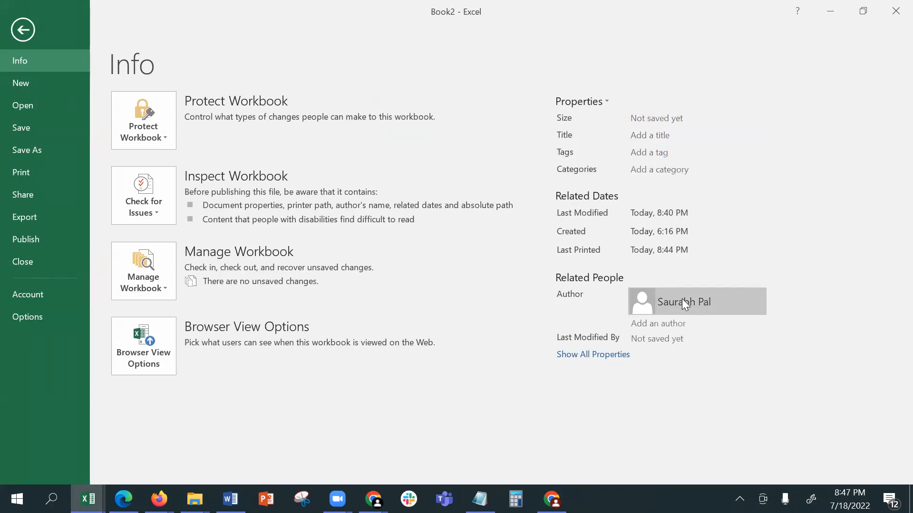
{"action": "left_click", "coordinate": [671, 327]}
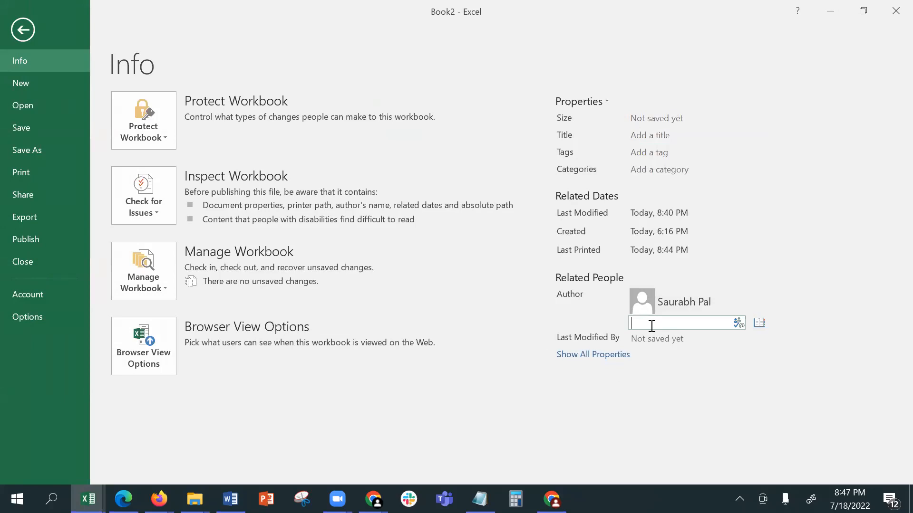
{"action": "type", "text": "Espee"}
{"action": "left_click", "coordinate": [738, 323]}
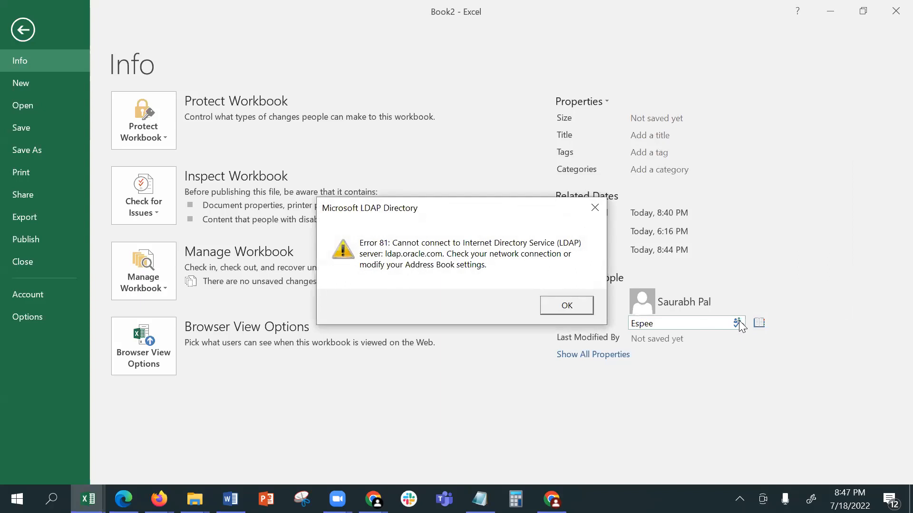
{"action": "left_click", "coordinate": [567, 306]}
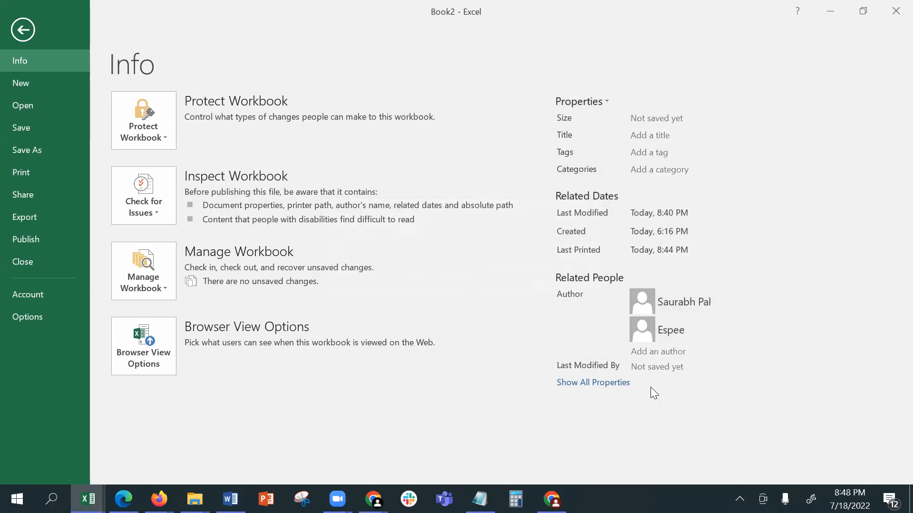
{"action": "left_click", "coordinate": [25, 32]}
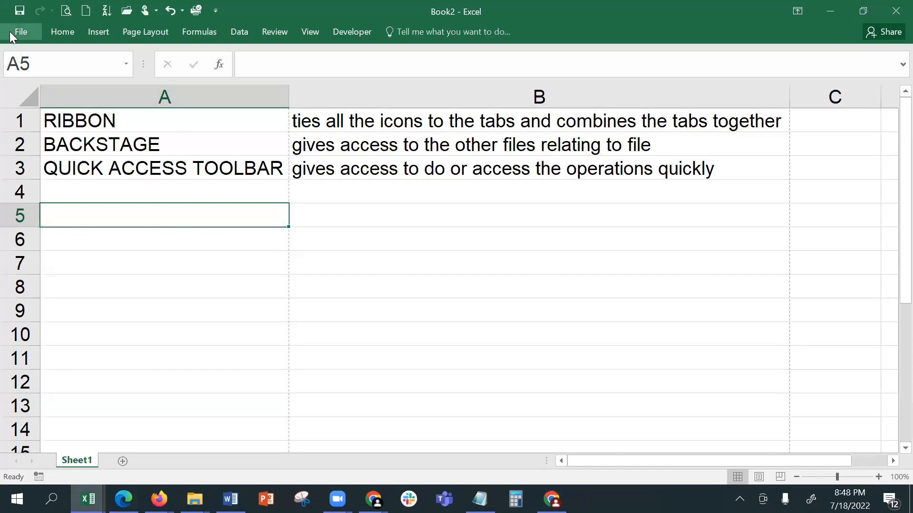
{"action": "left_click", "coordinate": [9, 31]}
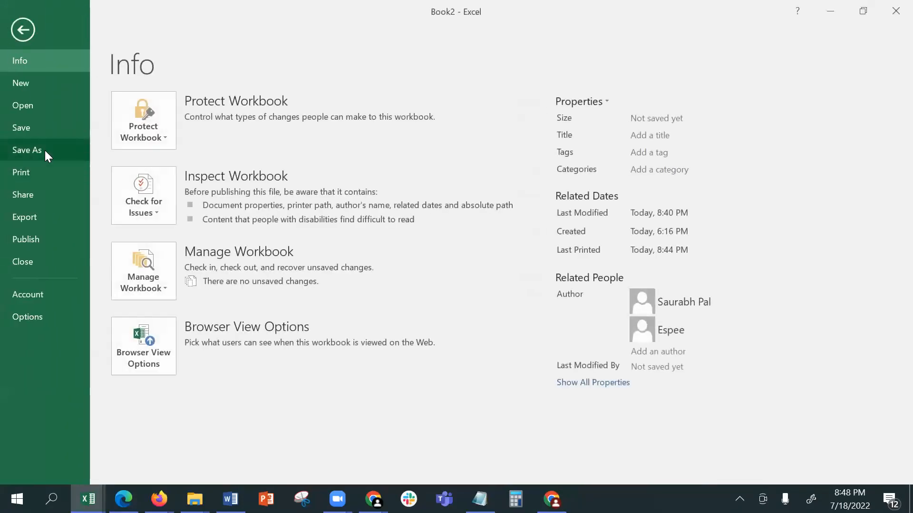
{"action": "left_click", "coordinate": [45, 150]}
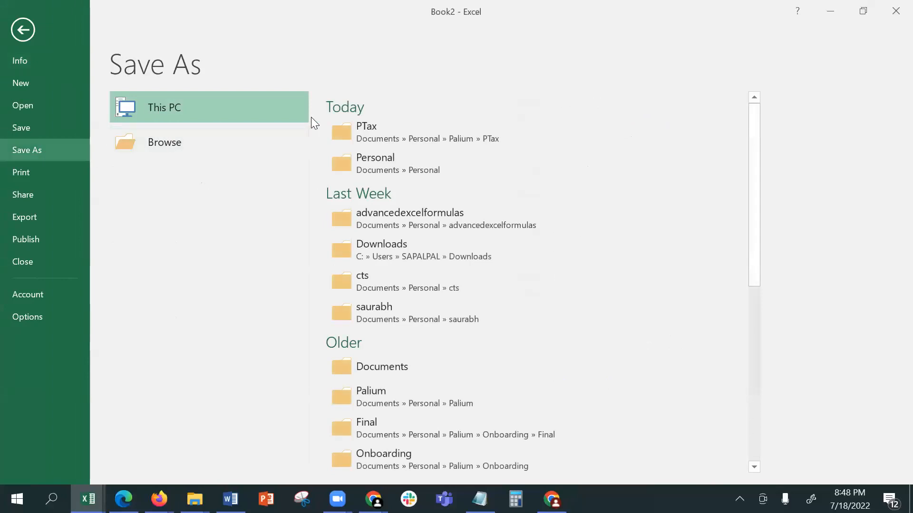
{"action": "left_click", "coordinate": [183, 138]}
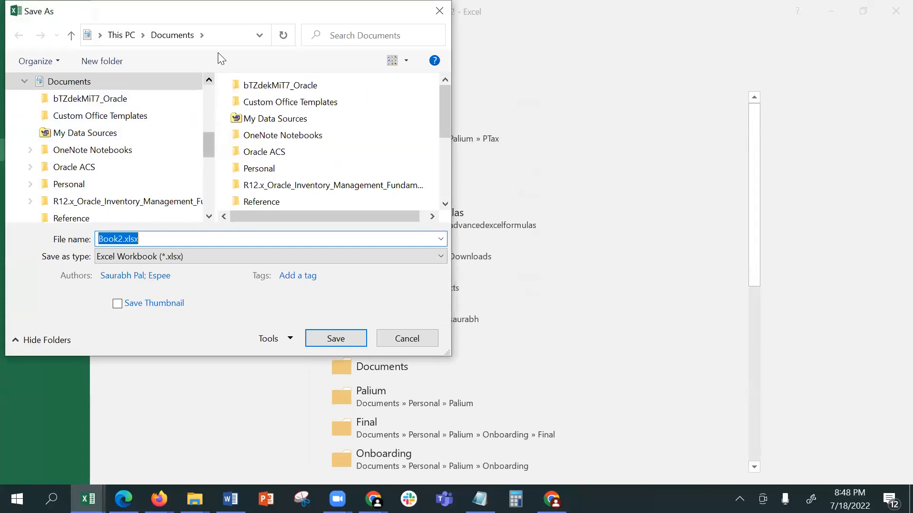
{"action": "left_click_drag", "start_coordinate": [230, 10], "coordinate": [246, 153]}
{"action": "left_click", "coordinate": [457, 155]}
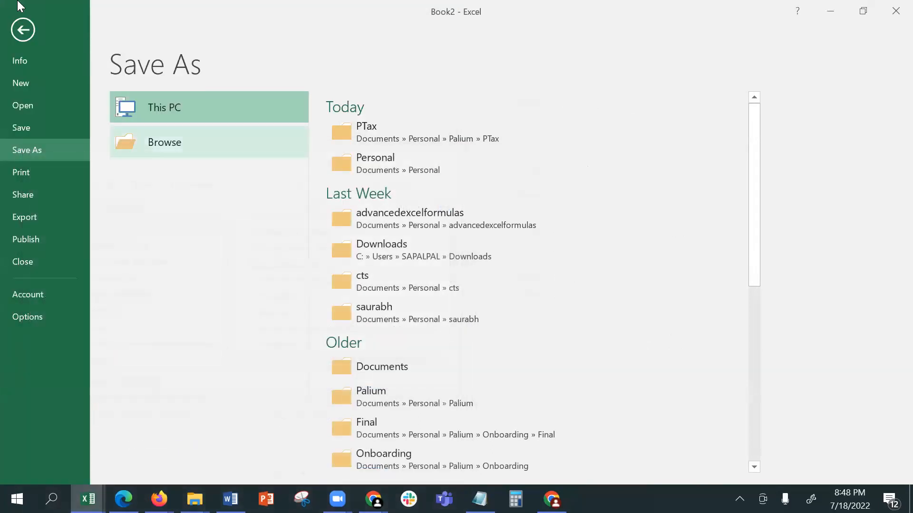
{"action": "left_click", "coordinate": [19, 21]}
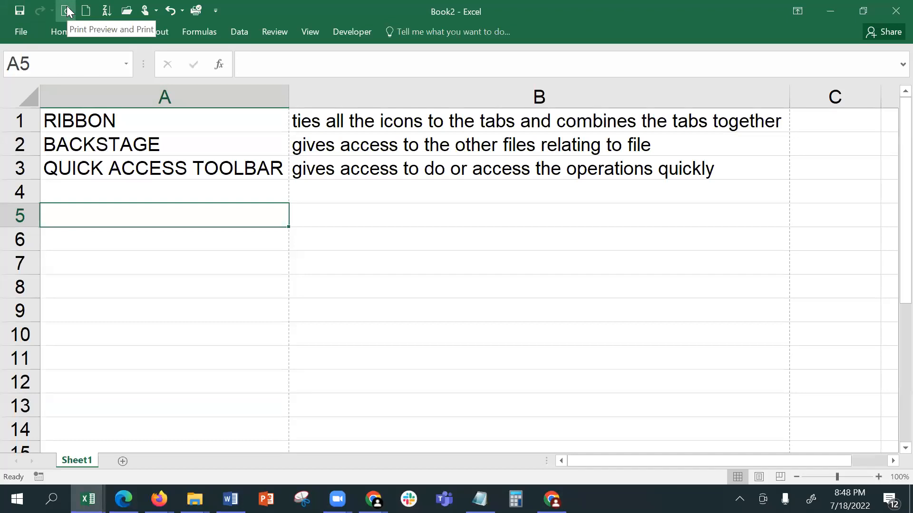
- Save the workbook as Class-July22 in the advancedexcelformulas folder, using the Excel Workbook (*.xlsx) format
{"action": "left_click", "coordinate": [19, 11]}
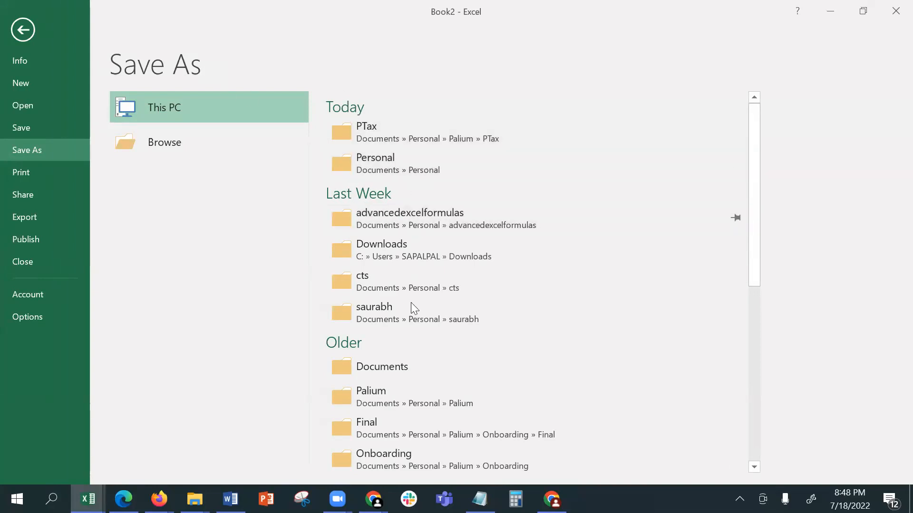
{"action": "left_click", "coordinate": [433, 164]}
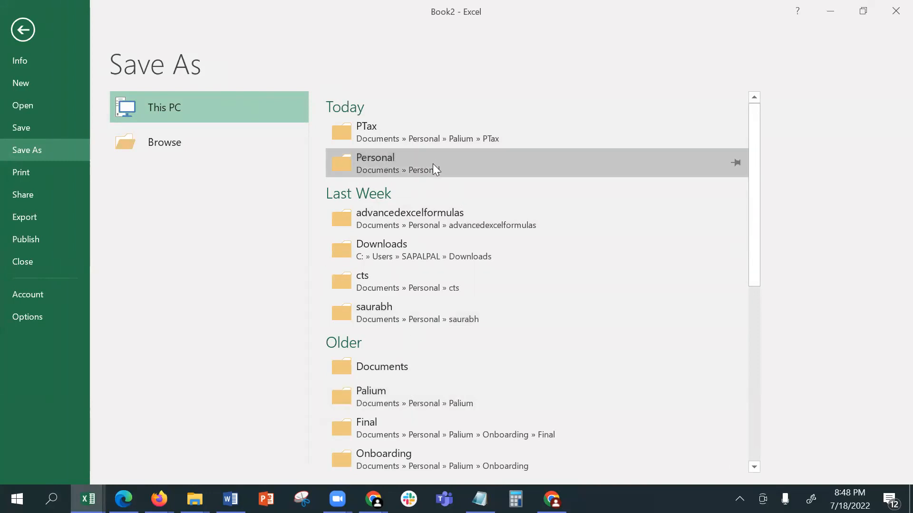
{"action": "left_click", "coordinate": [331, 216]}
{"action": "double_click", "coordinate": [331, 217]}
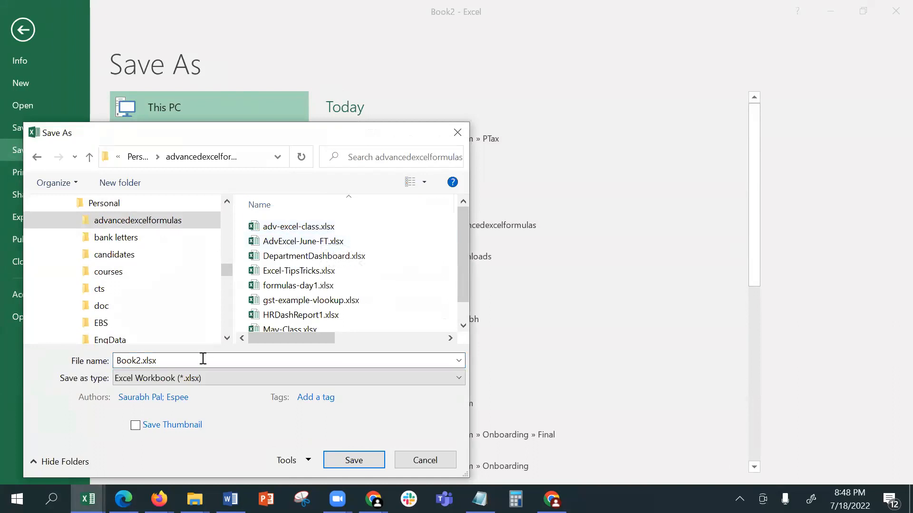
{"action": "double_click", "coordinate": [128, 355]}
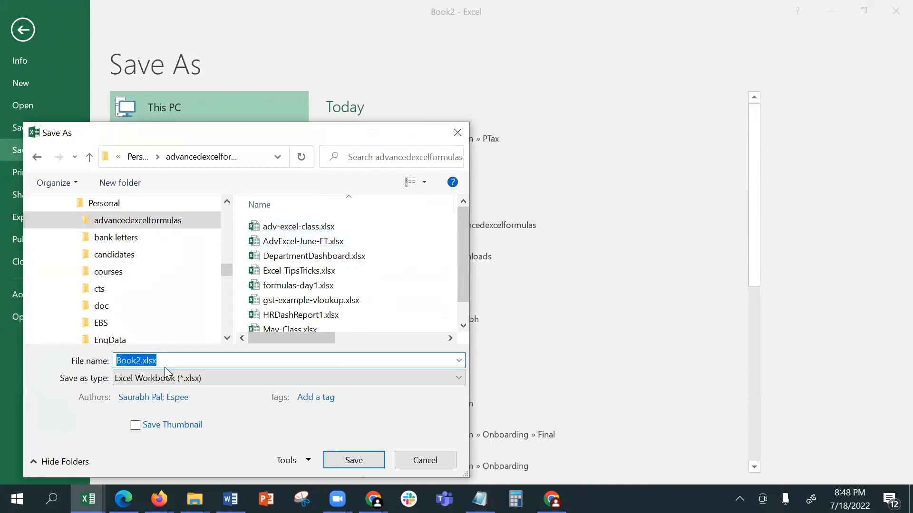
{"action": "type", "text": "Class-July0"}
{"action": "key", "text": "BackSpace"}
{"action": "type", "text": "22"}
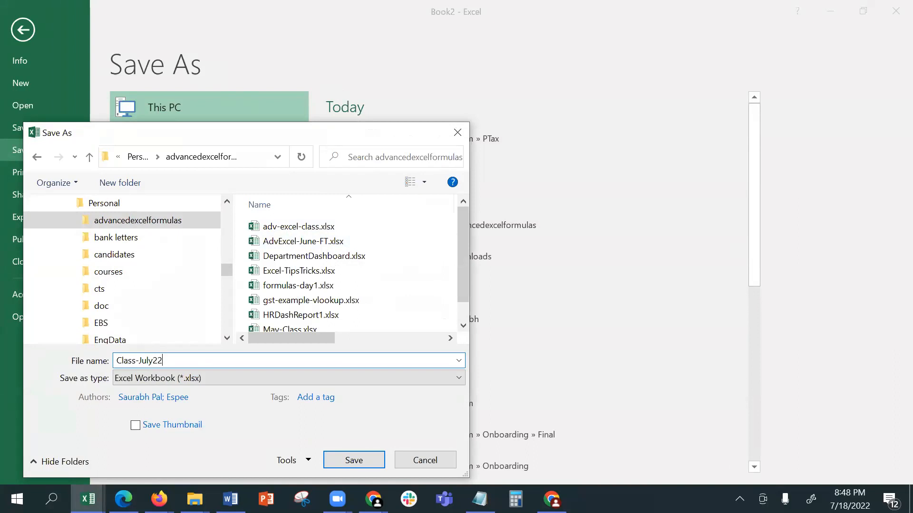
{"action": "left_click", "coordinate": [185, 383]}
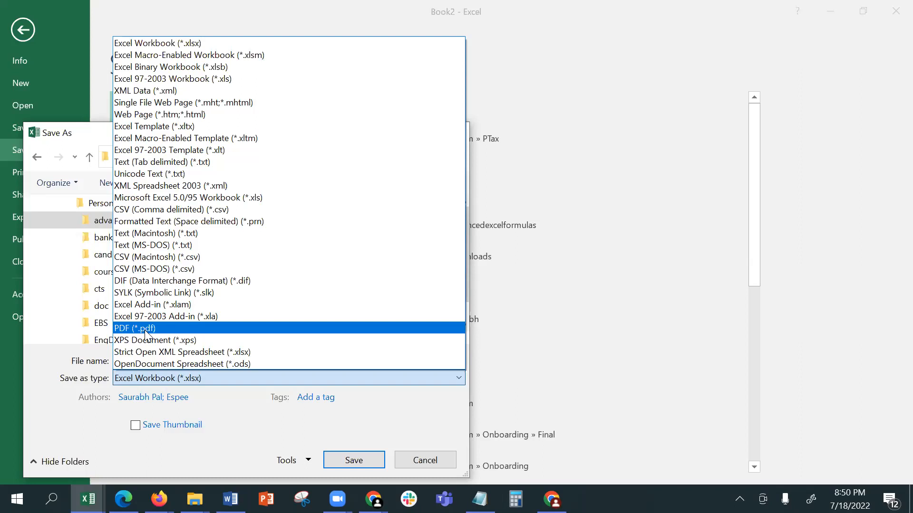
{"action": "left_click", "coordinate": [87, 141]}
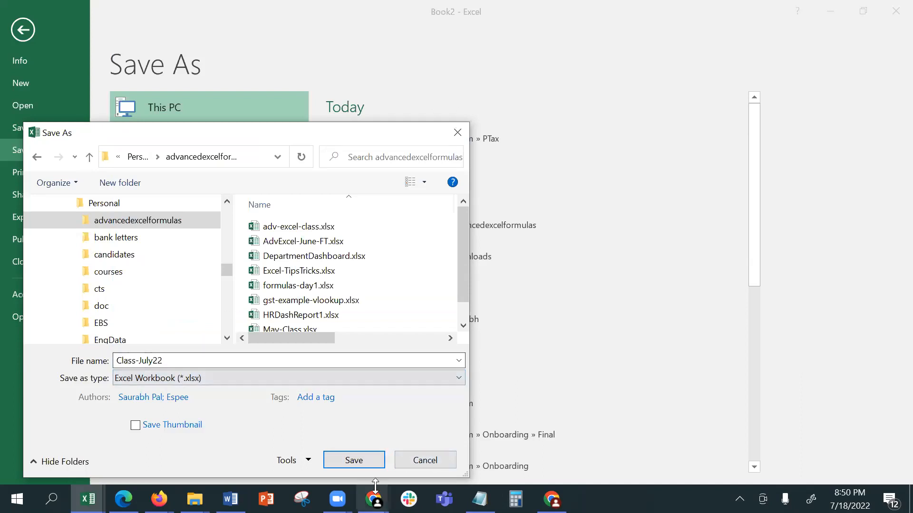
{"action": "left_click", "coordinate": [356, 459]}
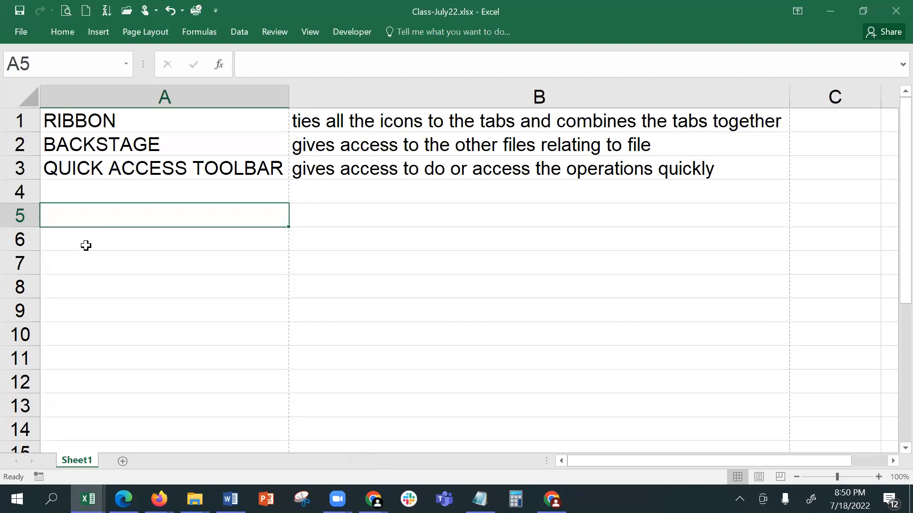
- Select cell A4 and pin the ribbon open with the Home commands displayed
{"action": "left_click", "coordinate": [97, 196]}
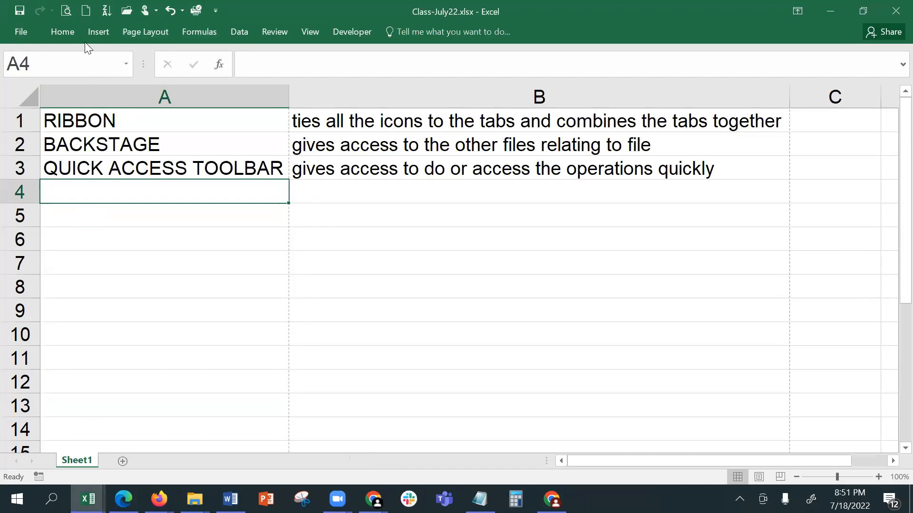
{"action": "left_click", "coordinate": [52, 28]}
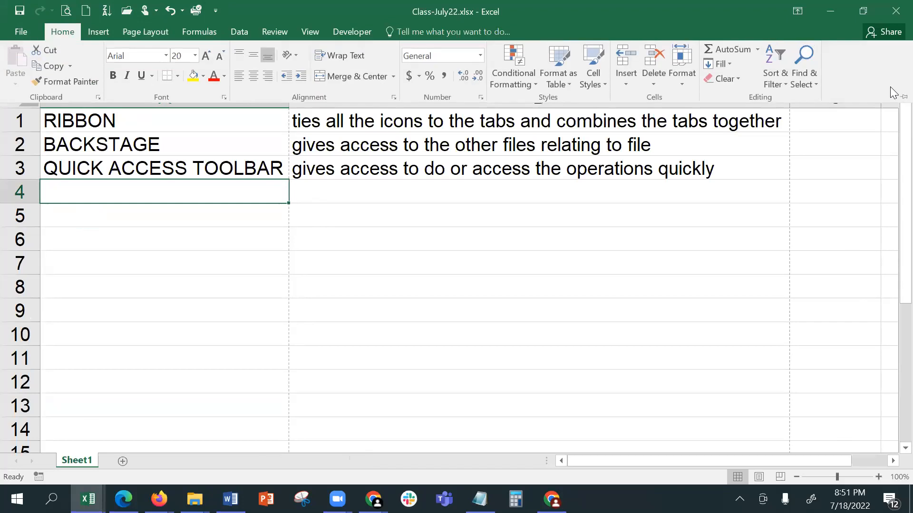
{"action": "left_click", "coordinate": [904, 97]}
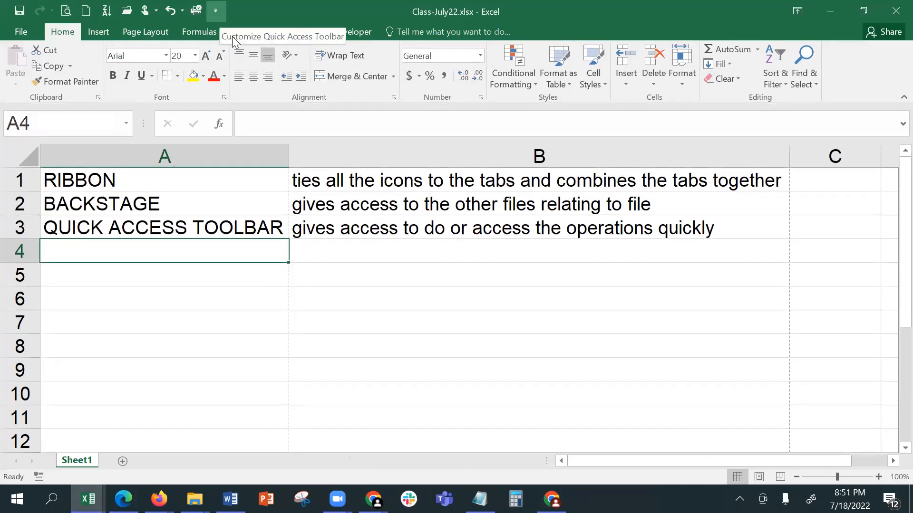
- Show the Quick Access Toolbar below the ribbon, and return it above the ribbon
{"action": "left_click", "coordinate": [216, 10]}
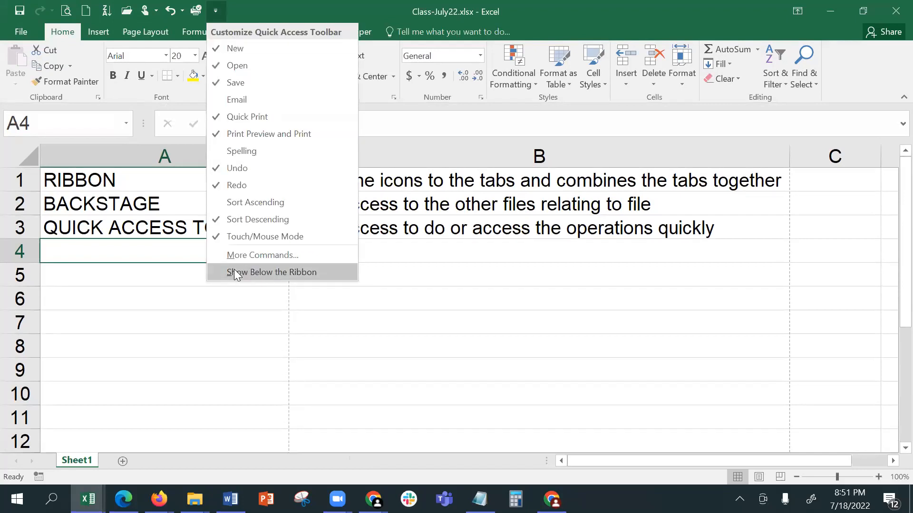
{"action": "left_click", "coordinate": [327, 272]}
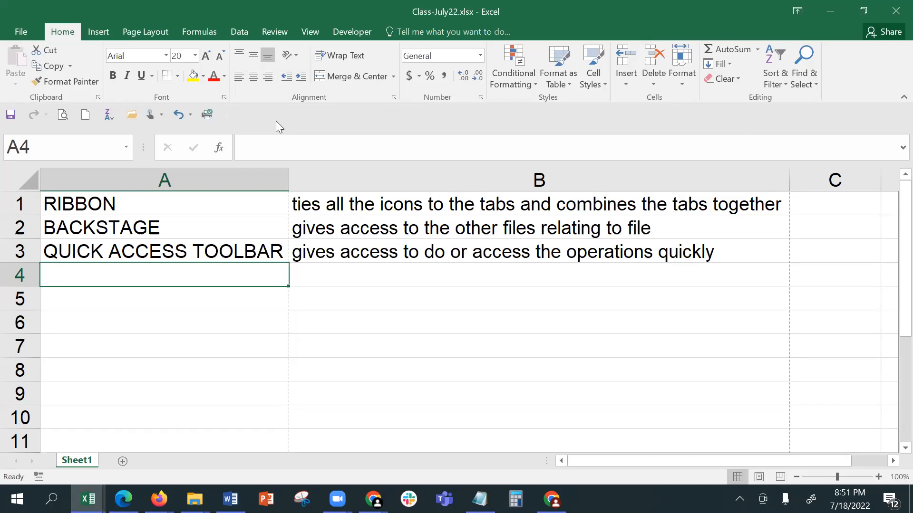
{"action": "left_click", "coordinate": [224, 117]}
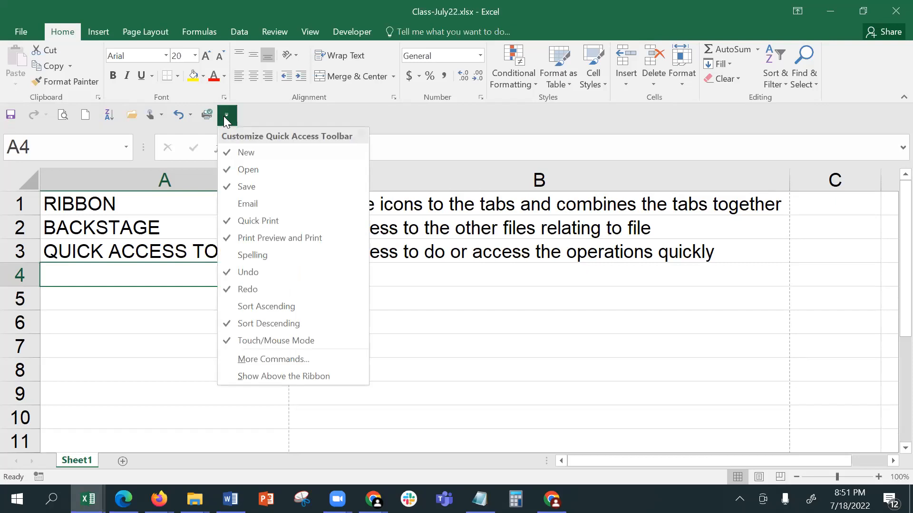
{"action": "left_click", "coordinate": [265, 376]}
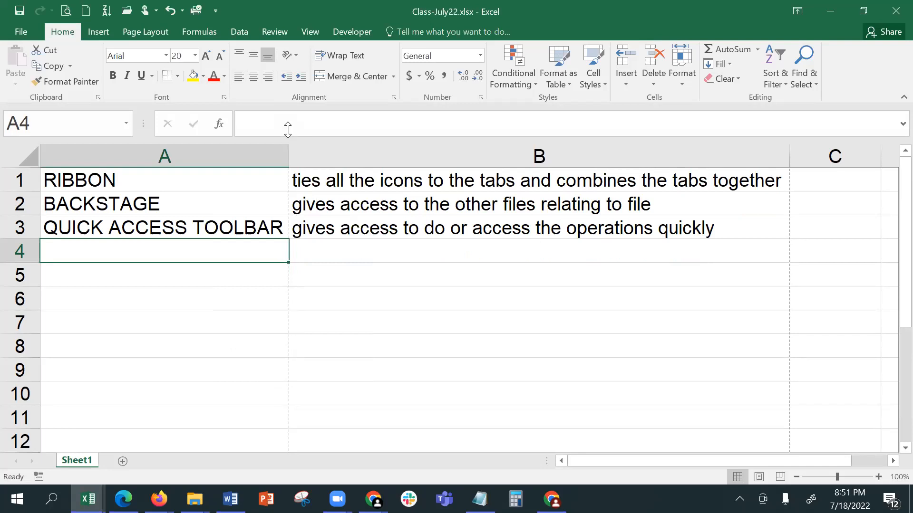
- Enter "Excel file - xlsx" in cell A5 and "Workbook" in cell B5
{"action": "left_click", "coordinate": [204, 267]}
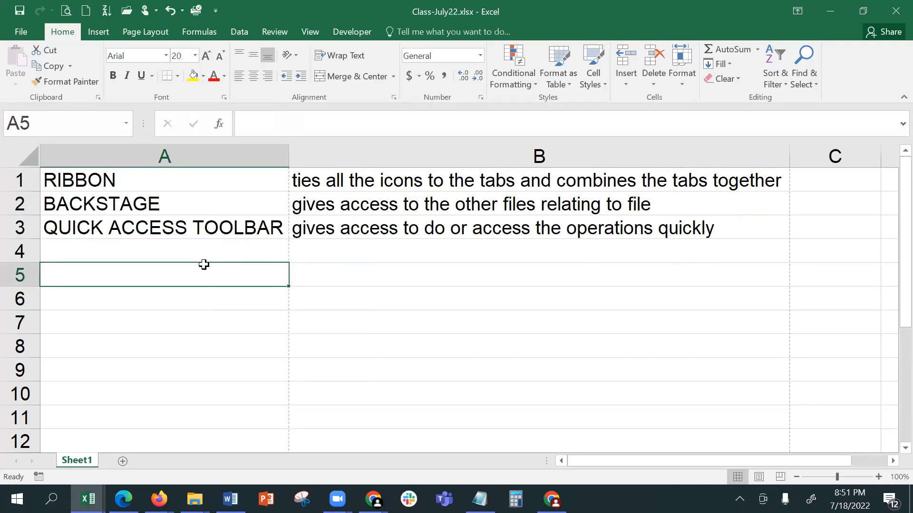
{"action": "type", "text": "Ex"}
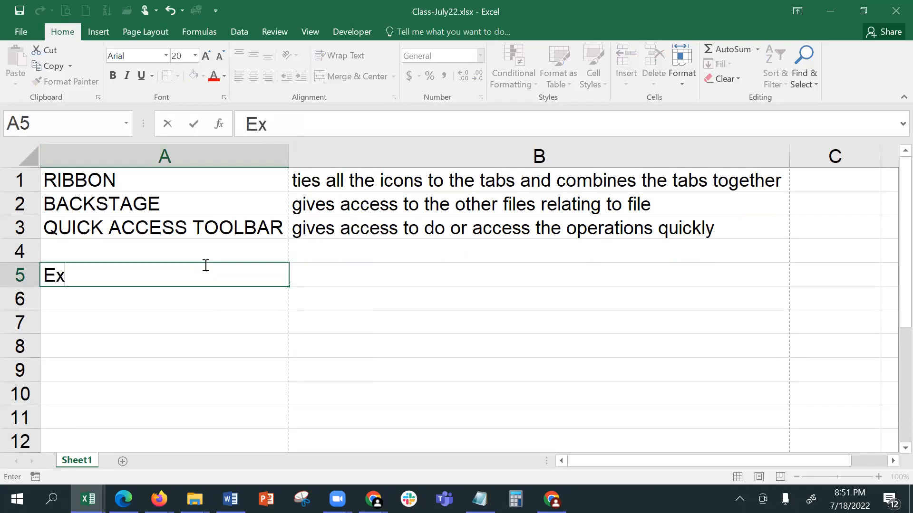
{"action": "type", "text": "cel f"}
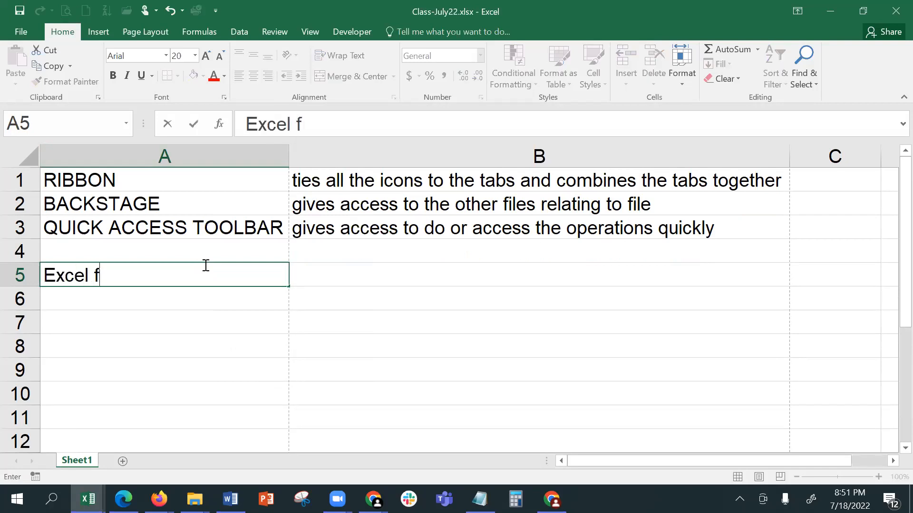
{"action": "type", "text": "ile - xlsx"}
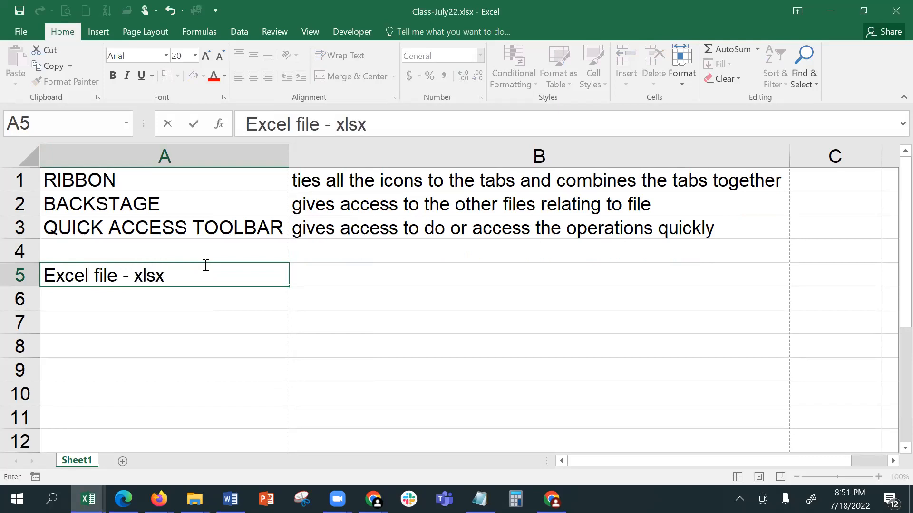
{"action": "key", "text": "Tab"}
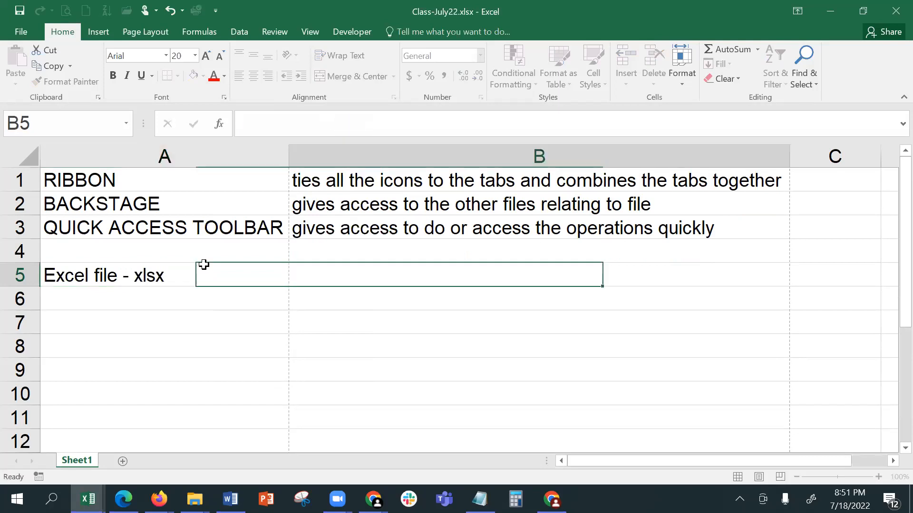
{"action": "type", "text": "Work"}
{"action": "type", "text": "book"}
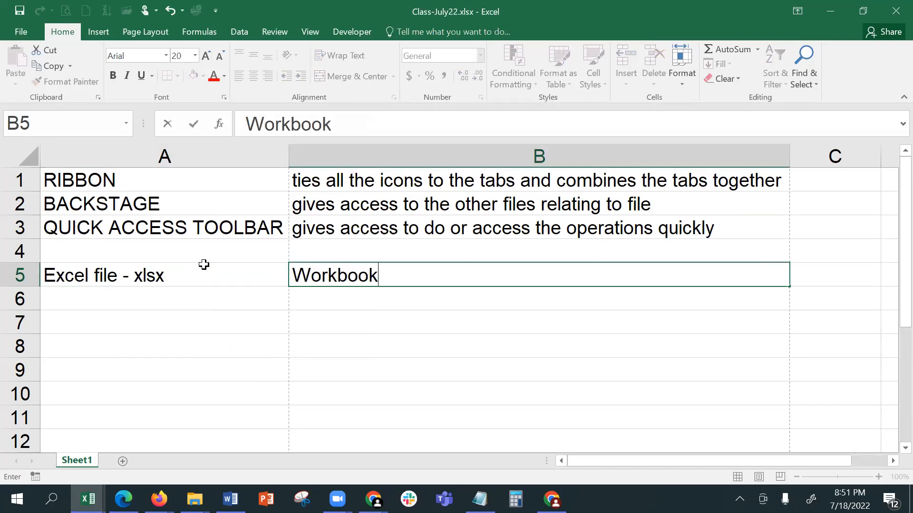
{"action": "key", "text": "Return"}
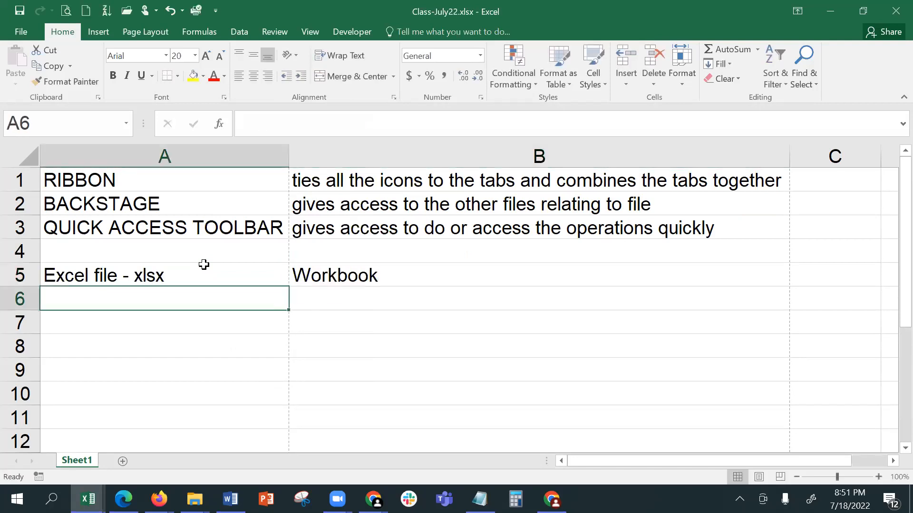
- Extend the text in cell B5 to read "Workbook is the entire Excel file"
{"action": "key", "text": "Right"}
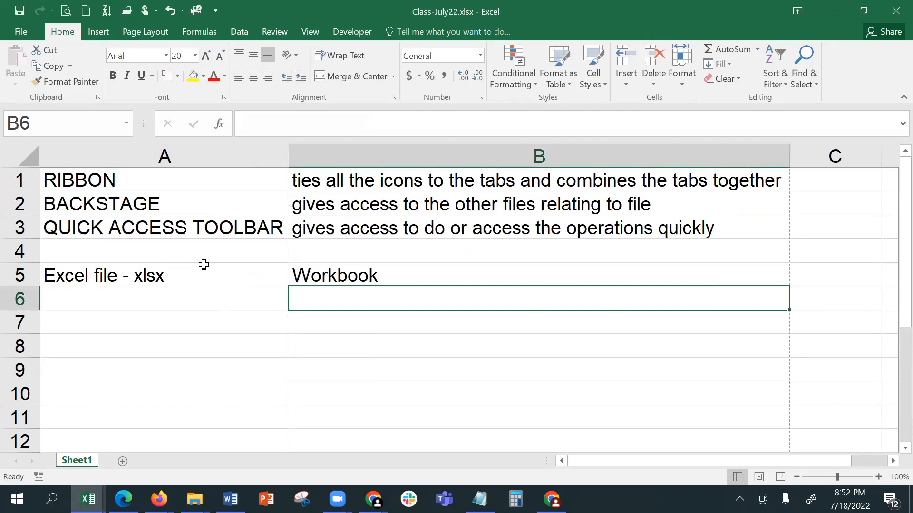
{"action": "key", "text": "Up"}
{"action": "left_click", "coordinate": [504, 125]}
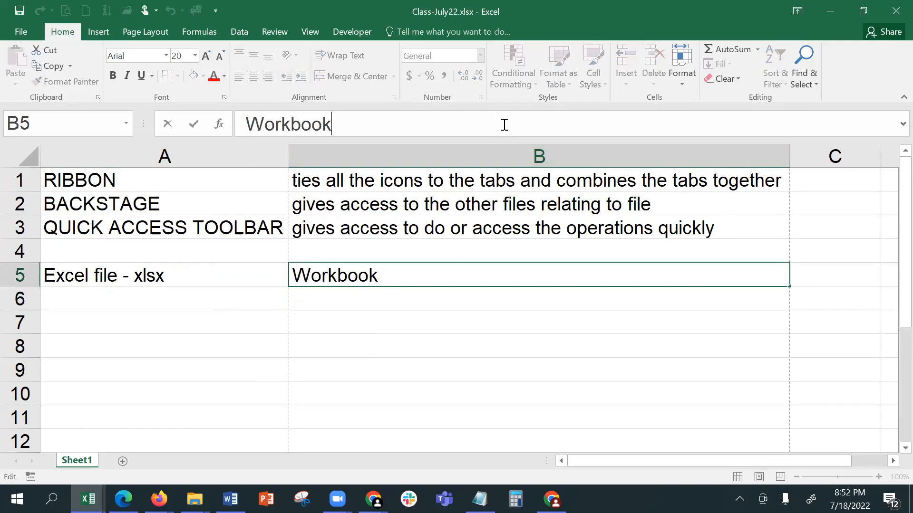
{"action": "type", "text": "is the "}
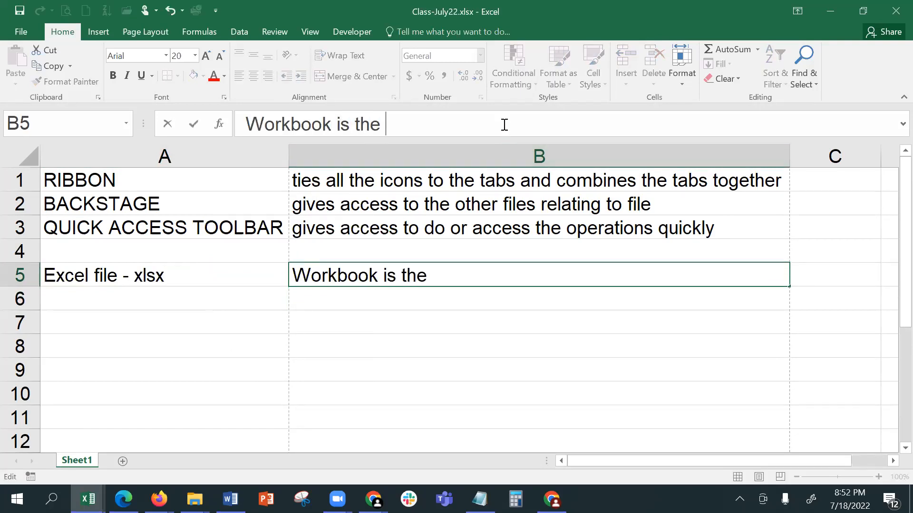
{"action": "type", "text": "entire Exc"}
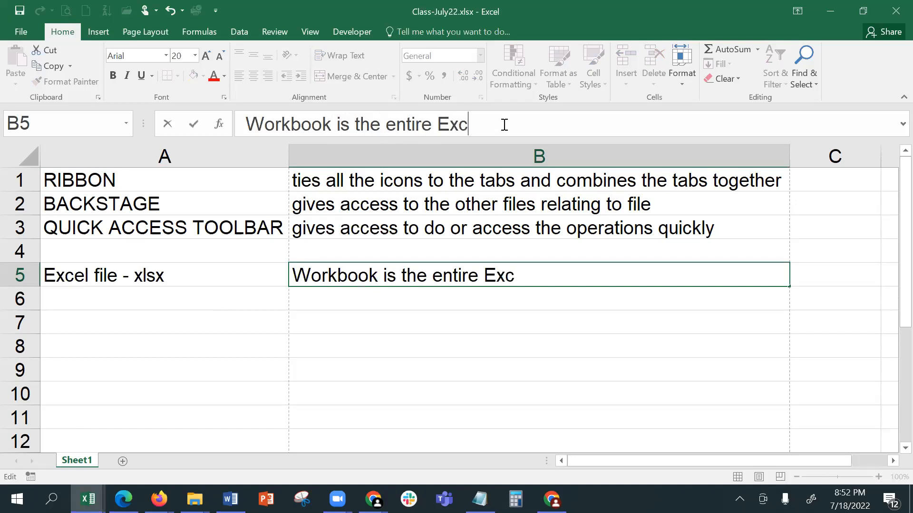
{"action": "type", "text": "el file"}
{"action": "key", "text": "Return"}
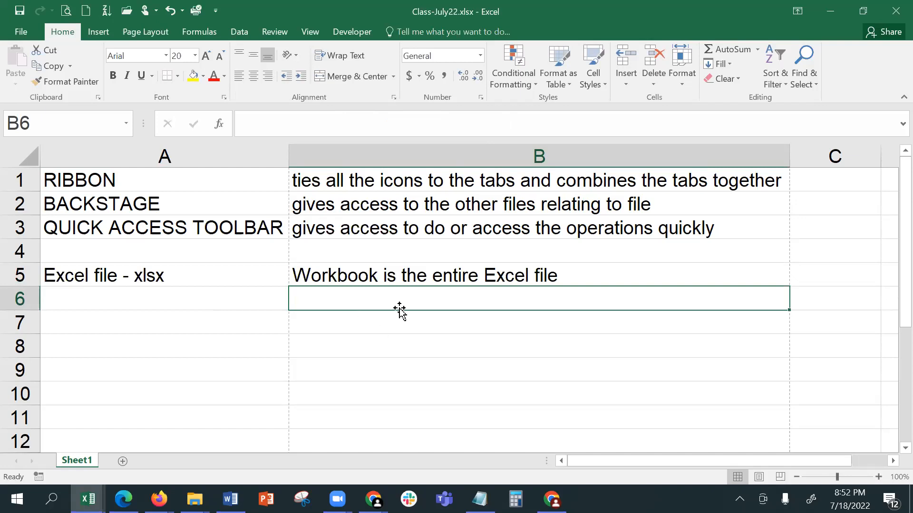
- Enter "Has many sheets - each file can have upto 255 sheets" in cell B6
{"action": "type", "text": "Has"}
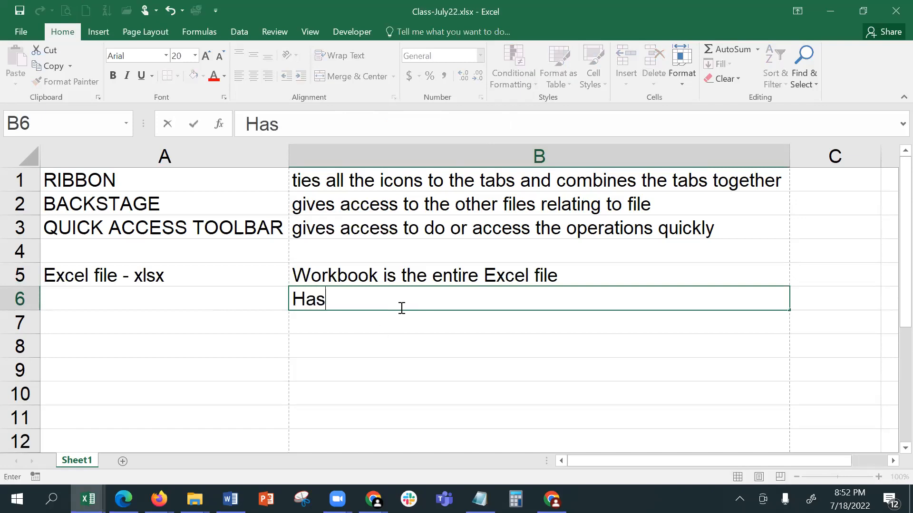
{"action": "type", "text": " many sheets"}
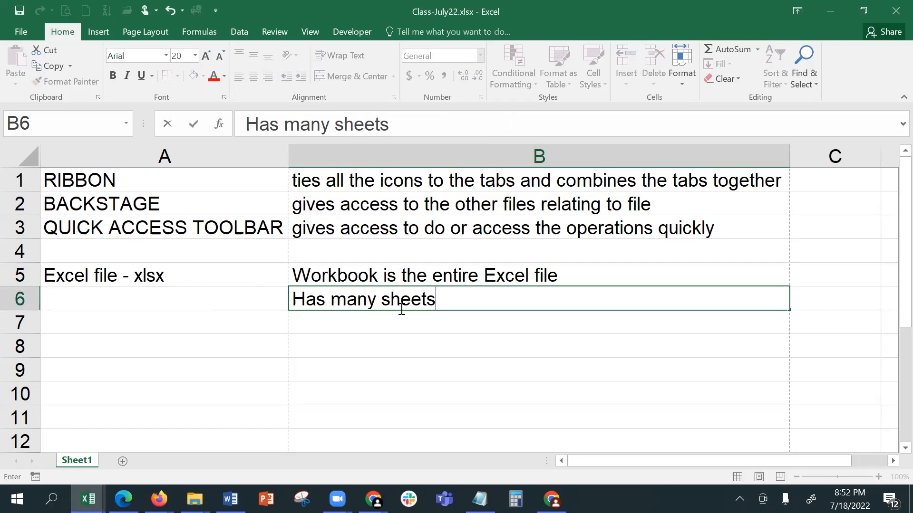
{"action": "type", "text": "- each file"}
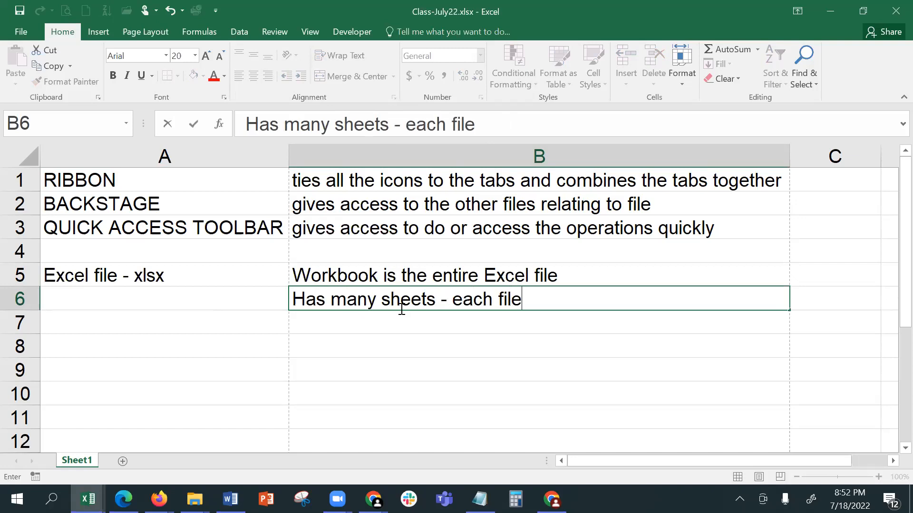
{"action": "type", "text": " can hav"}
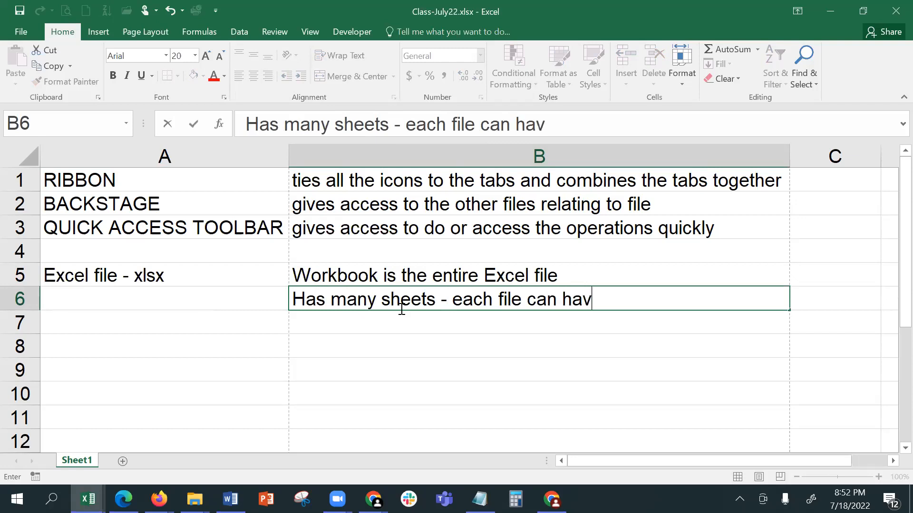
{"action": "type", "text": "e upto "}
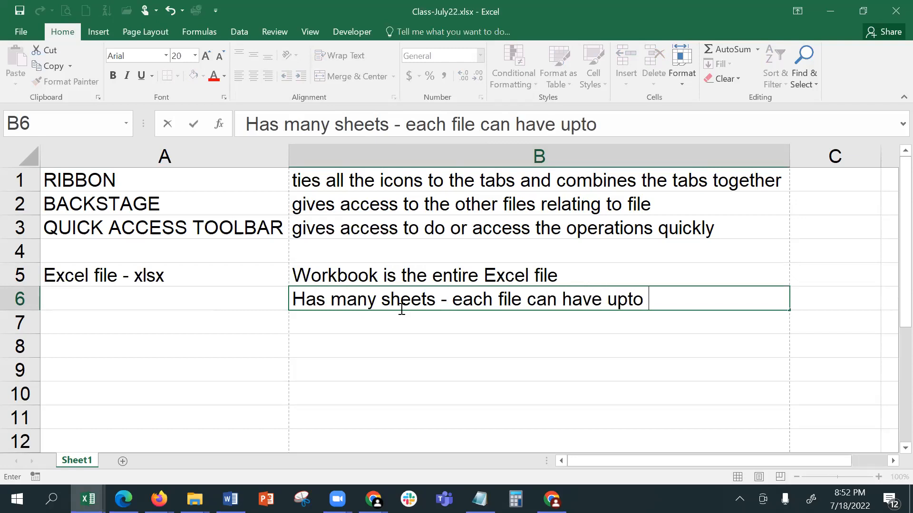
{"action": "type", "text": "256"}
{"action": "key", "text": "BackSpace"}
{"action": "key", "text": "BackSpace"}
{"action": "type", "text": "4"}
{"action": "key", "text": "BackSpace"}
{"action": "key", "text": "BackSpace"}
{"action": "type", "text": "55"}
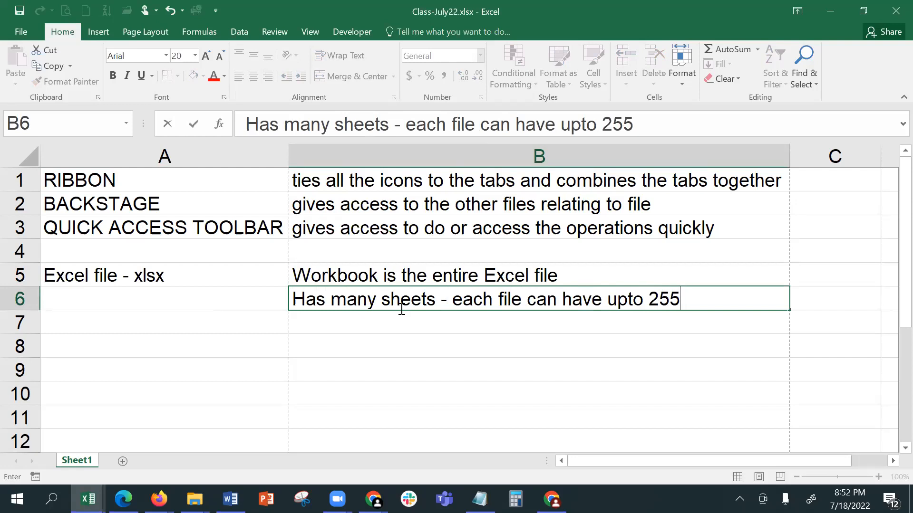
{"action": "type", "text": " shee"}
{"action": "key", "text": "BackSpace"}
{"action": "key", "text": "BackSpace"}
{"action": "type", "text": "heets"}
{"action": "key", "text": "Return"}
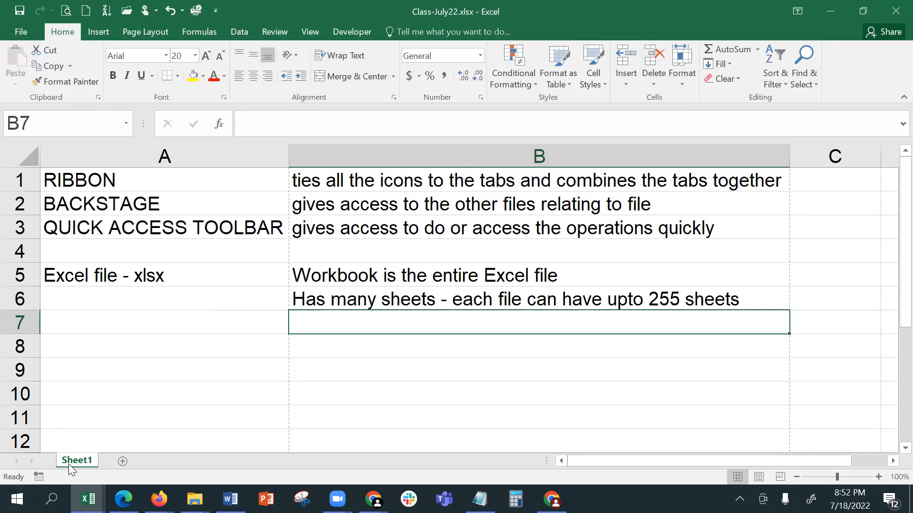
- Add a new worksheet, and in cell B7 of Sheet1 write "Each sheet rows & Cols (A, B, C ….. AA, AB, AC …)"
{"action": "left_click", "coordinate": [122, 462]}
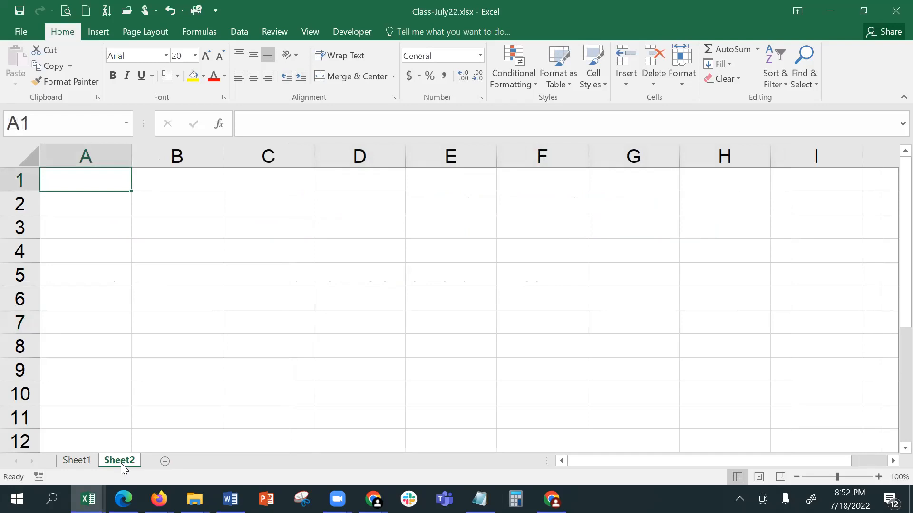
{"action": "left_click", "coordinate": [86, 462]}
{"action": "type", "text": "E"}
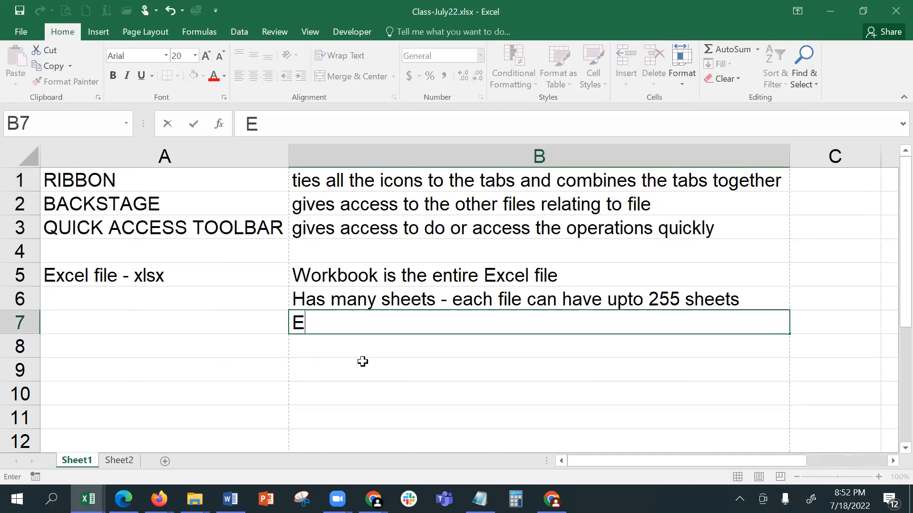
{"action": "type", "text": "ach sh"}
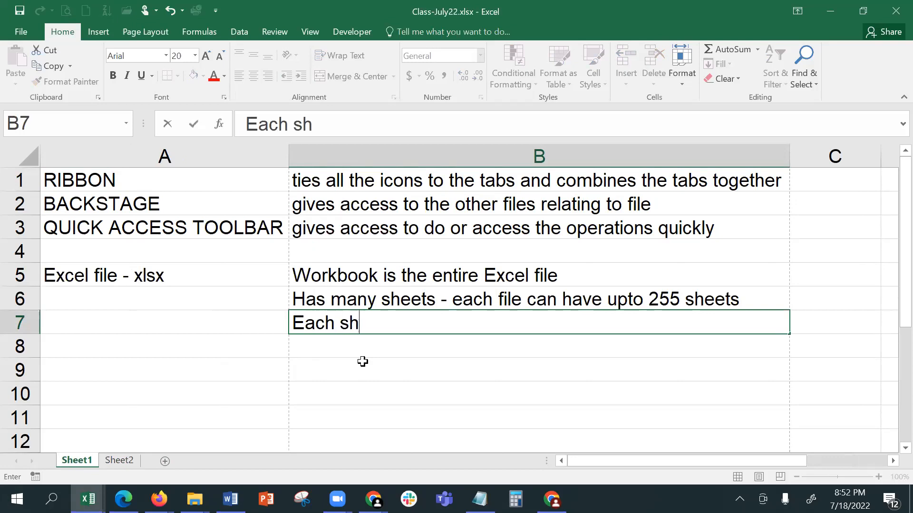
{"action": "type", "text": "eet rows"}
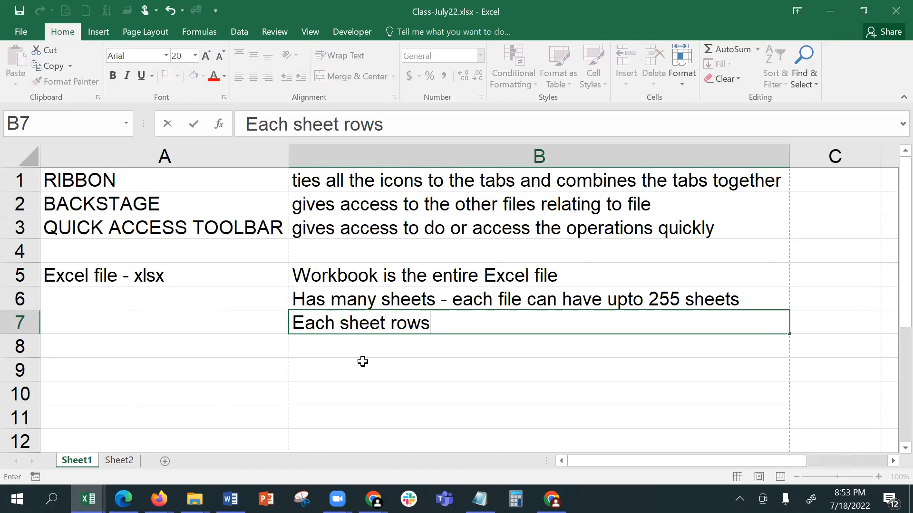
{"action": "type", "text": " & Cols (a"}
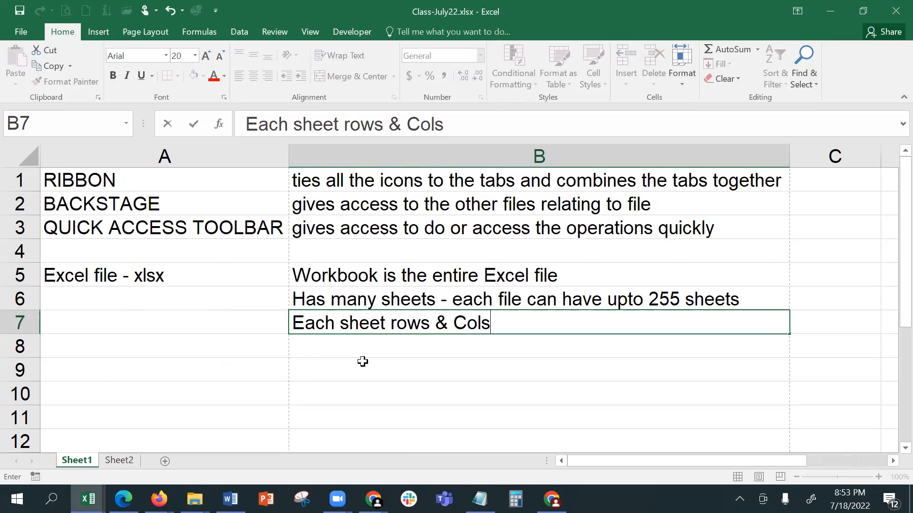
{"action": "key", "text": "BackSpace"}
{"action": "type", "text": "A, N"}
{"action": "key", "text": "BackSpace"}
{"action": "type", "text": "B, C ..... AA, "}
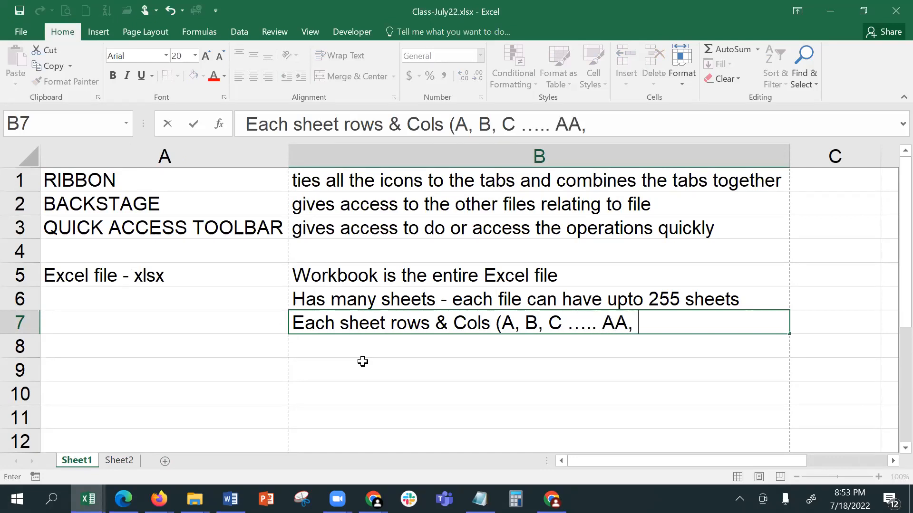
{"action": "type", "text": "AB, AC"}
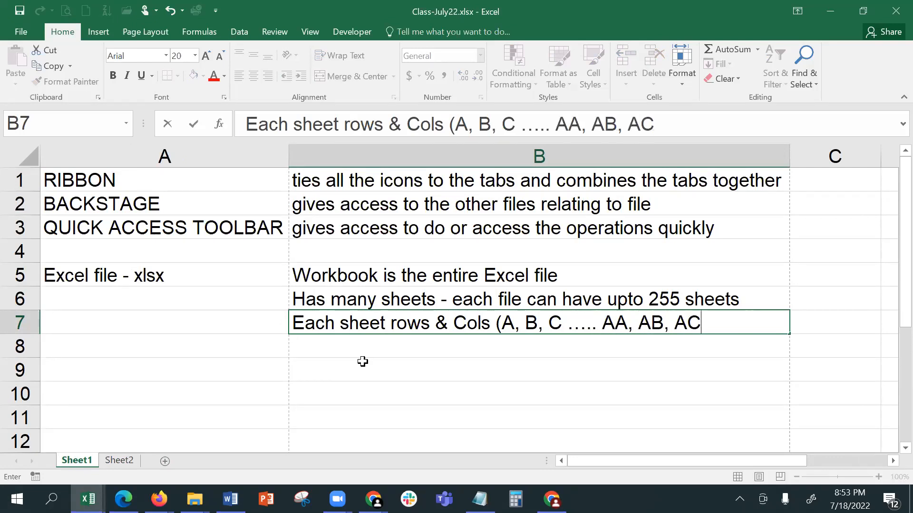
{"action": "type", "text": " ..."}
{"action": "type", "text": ")"}
- Insert "(1,2,3 …)" after the word "rows" in cell B7 and commit the entry
{"action": "left_click", "coordinate": [430, 323]}
{"action": "type", "text": "(1,"}
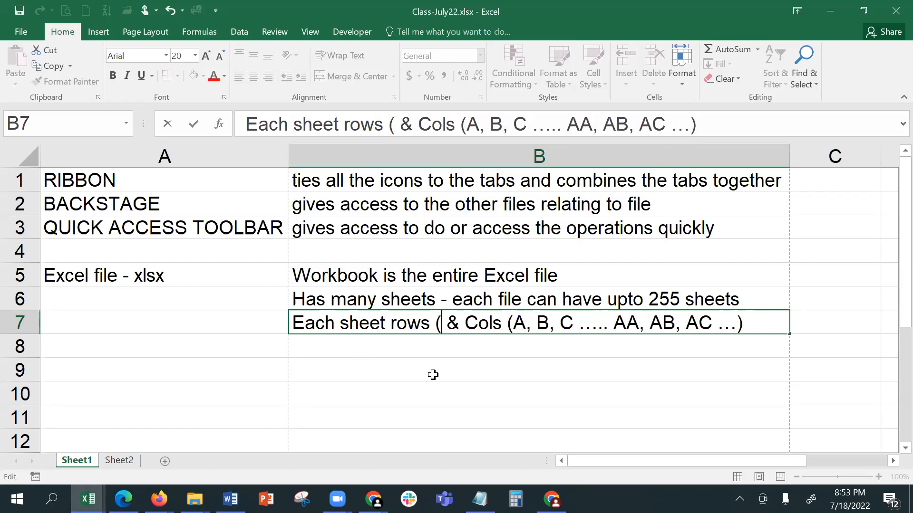
{"action": "type", "text": "2,3 ."}
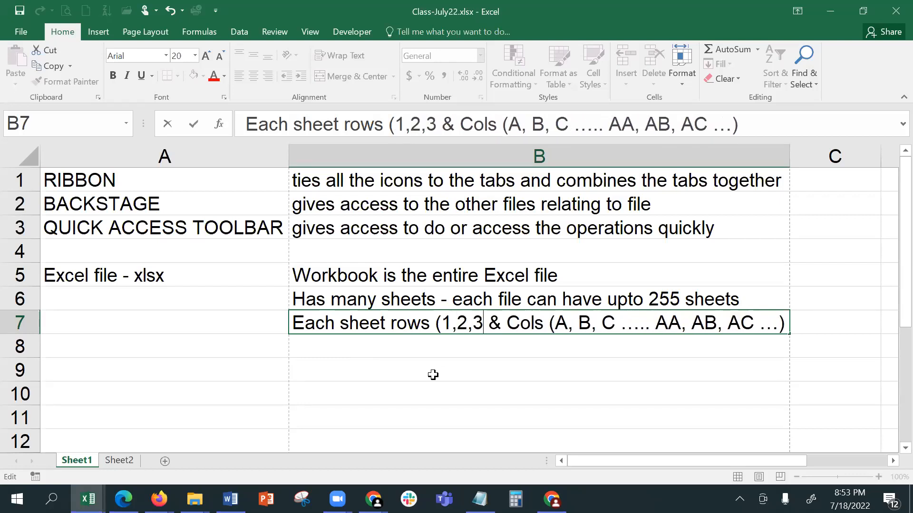
{"action": "type", "text": ".."}
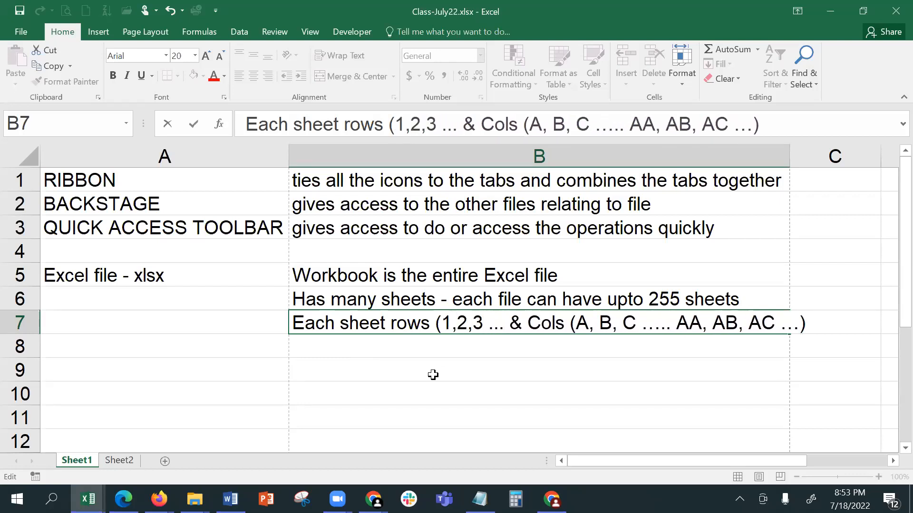
{"action": "type", "text": ")"}
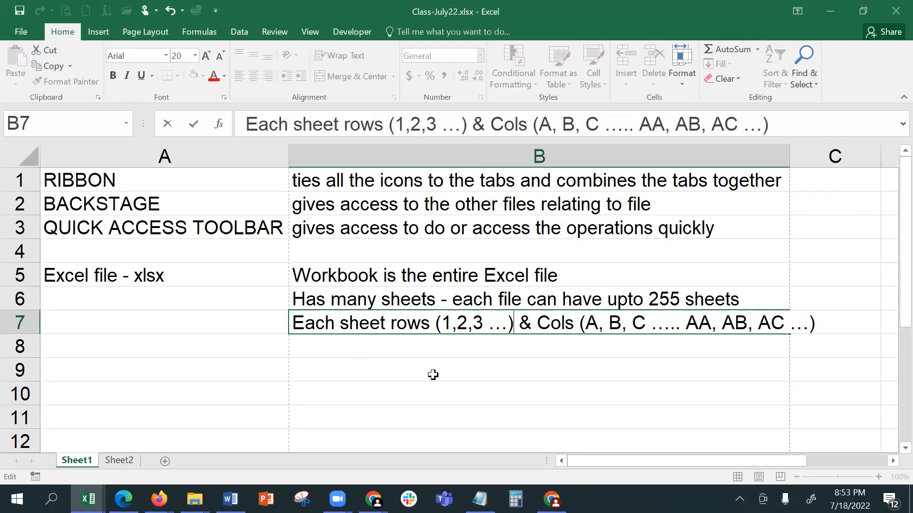
{"action": "left_click", "coordinate": [433, 350]}
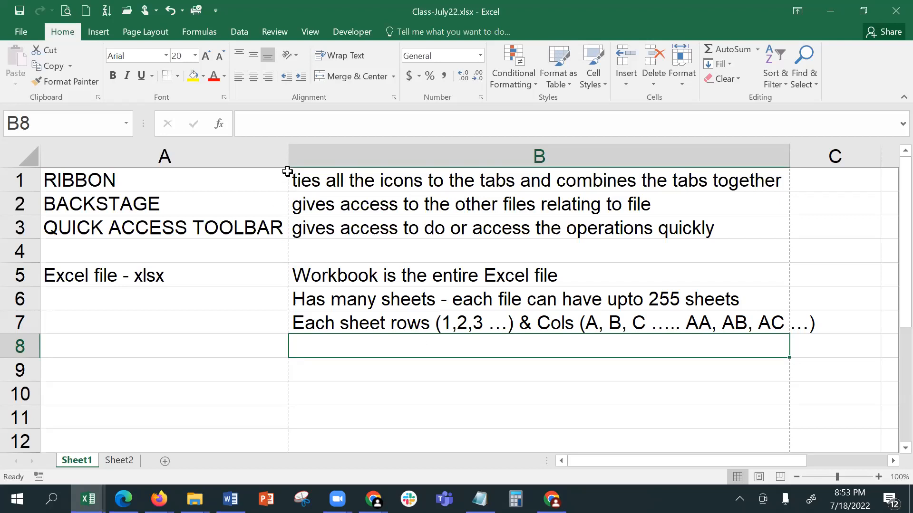
- Insert the word "has" before "rows" in cell B7 so it starts with "Each sheet has rows"
{"action": "left_click_drag", "start_coordinate": [289, 152], "coordinate": [289, 152]}
{"action": "left_click", "coordinate": [391, 322]}
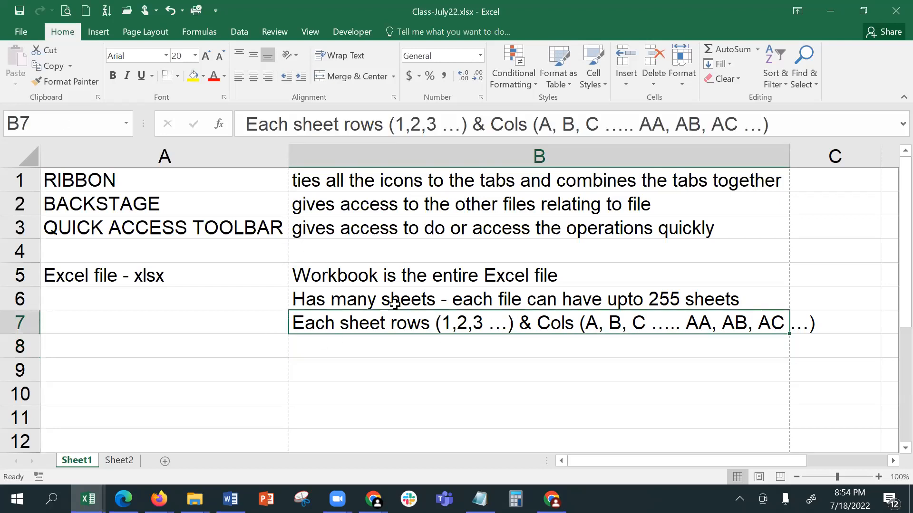
{"action": "left_click", "coordinate": [346, 118]}
{"action": "type", "text": "has"}
{"action": "key", "text": "Return"}
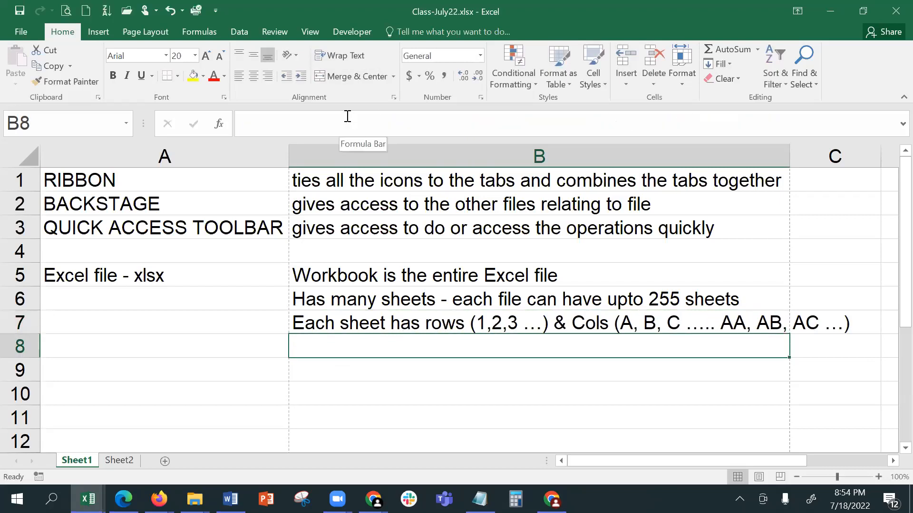
- Enter "Intersection of a row & col is called Cell" in cell B8
{"action": "type", "text": "Intera"}
{"action": "key", "text": "BackSpace"}
{"action": "type", "text": "section of "}
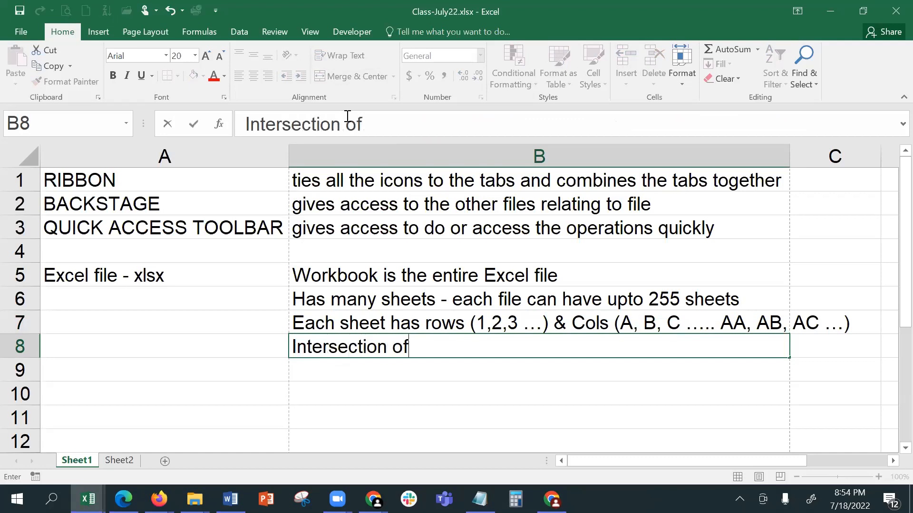
{"action": "type", "text": "a row &"}
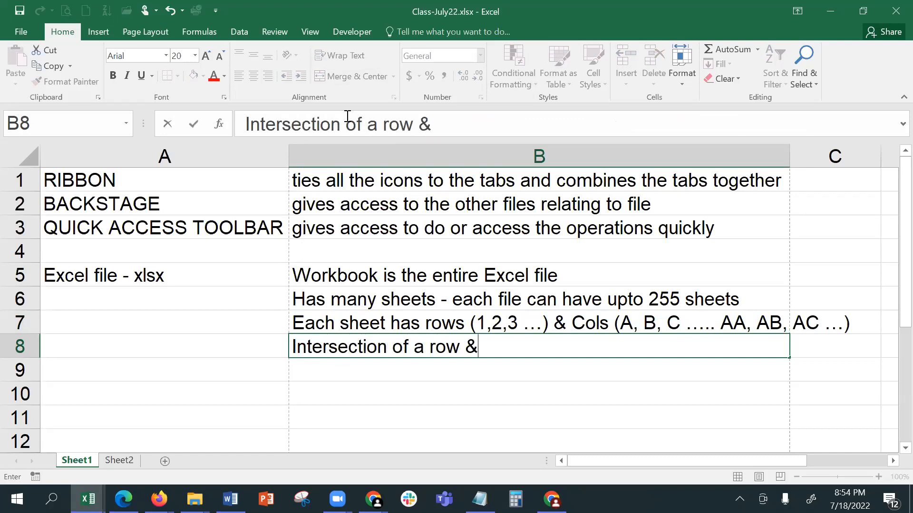
{"action": "type", "text": " cols"}
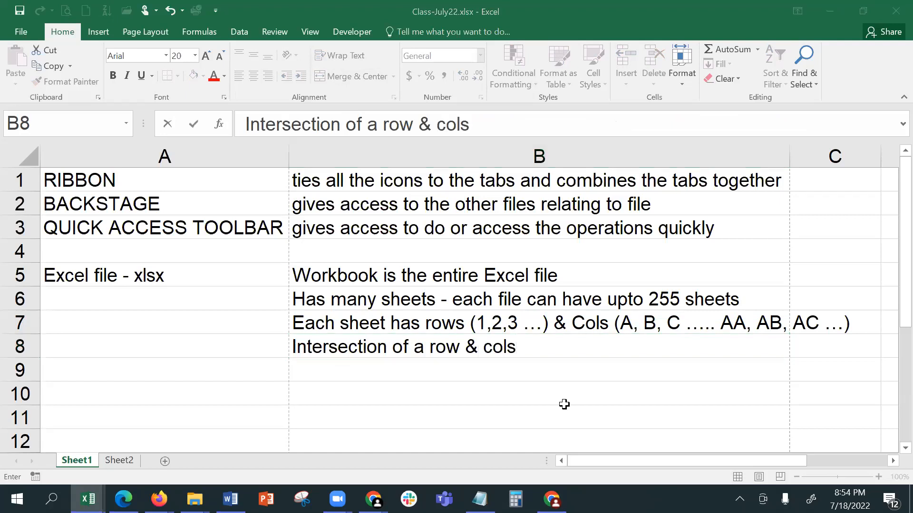
{"action": "key", "text": "BackSpace"}
{"action": "type", "text": "is called "}
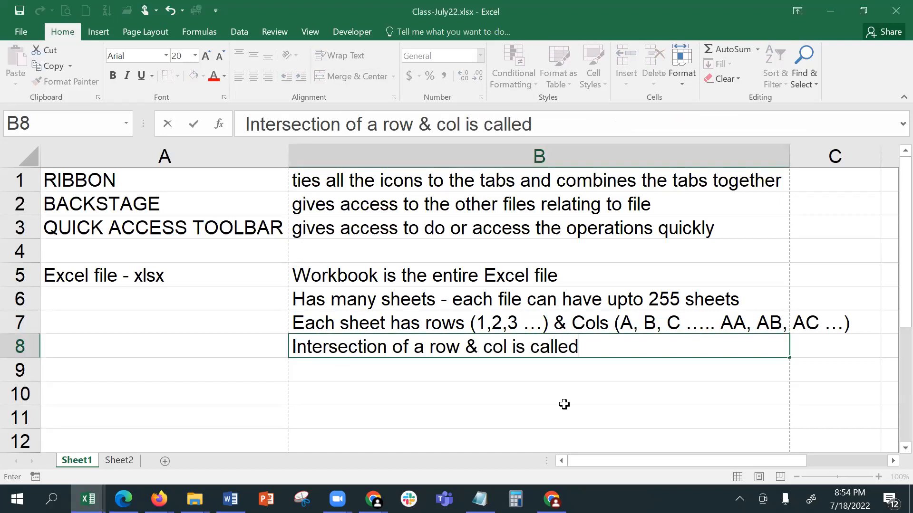
{"action": "type", "text": "Cell"}
{"action": "key", "text": "Return"}
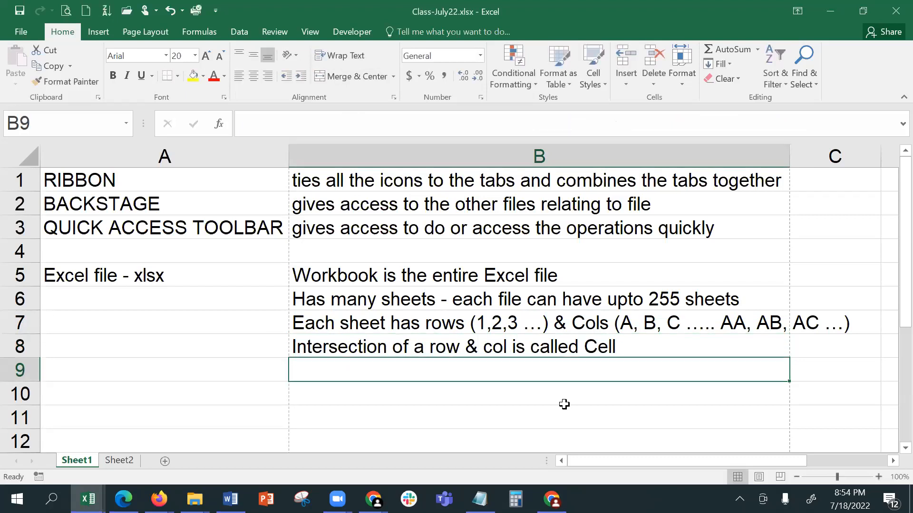
- Enter "Each cell has a name" in cell B9
{"action": "type", "text": "Each cel"}
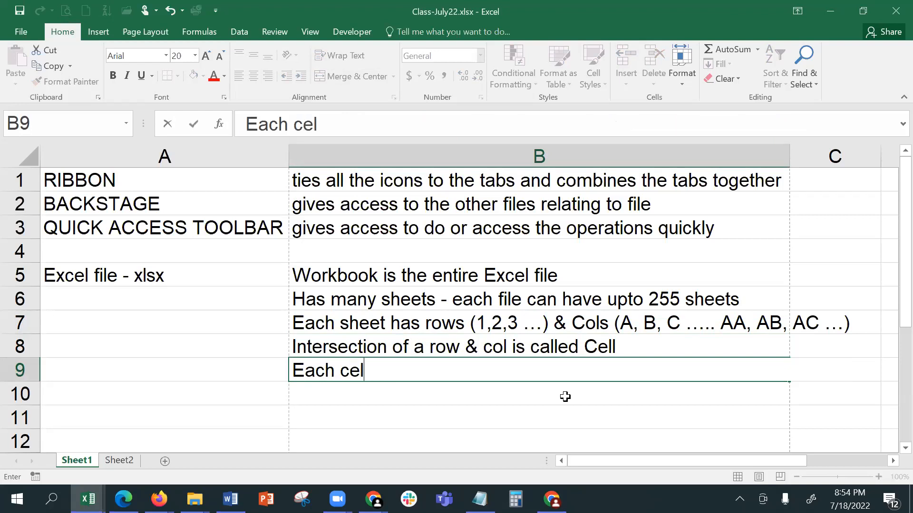
{"action": "type", "text": "l has a name"}
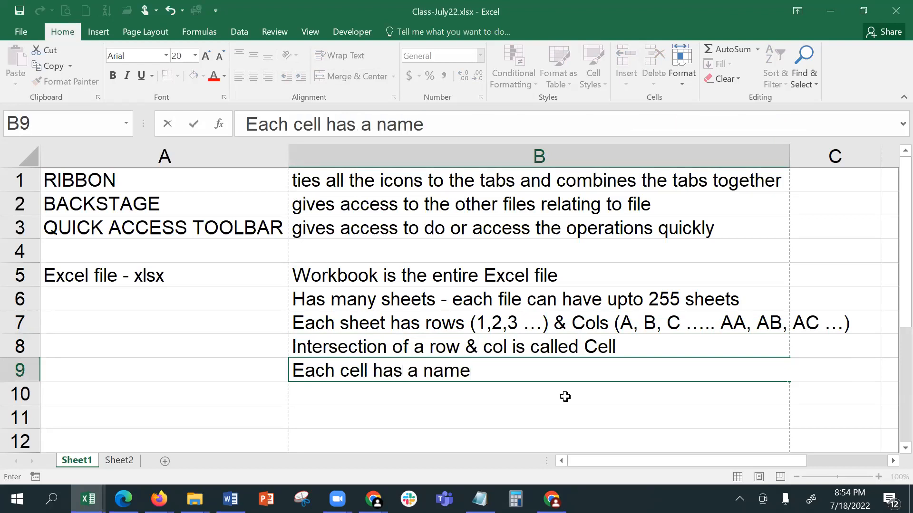
{"action": "key", "text": "Return"}
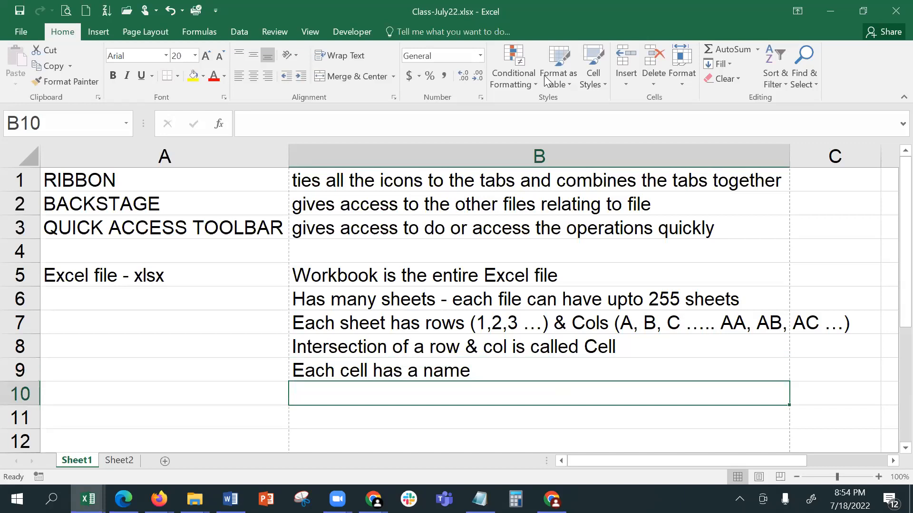
- Select cell B9 and widen column A slightly
{"action": "left_click_drag", "start_coordinate": [545, 76], "coordinate": [817, 69]}
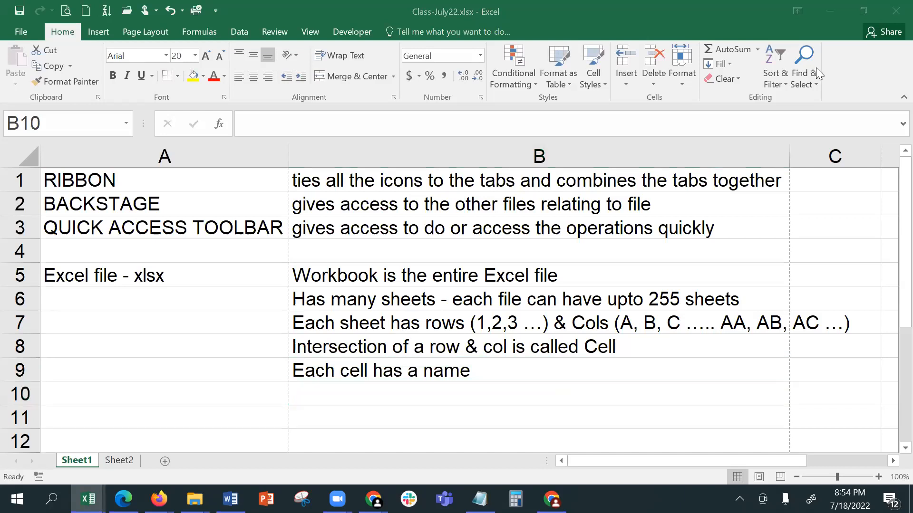
{"action": "left_click", "coordinate": [378, 373]}
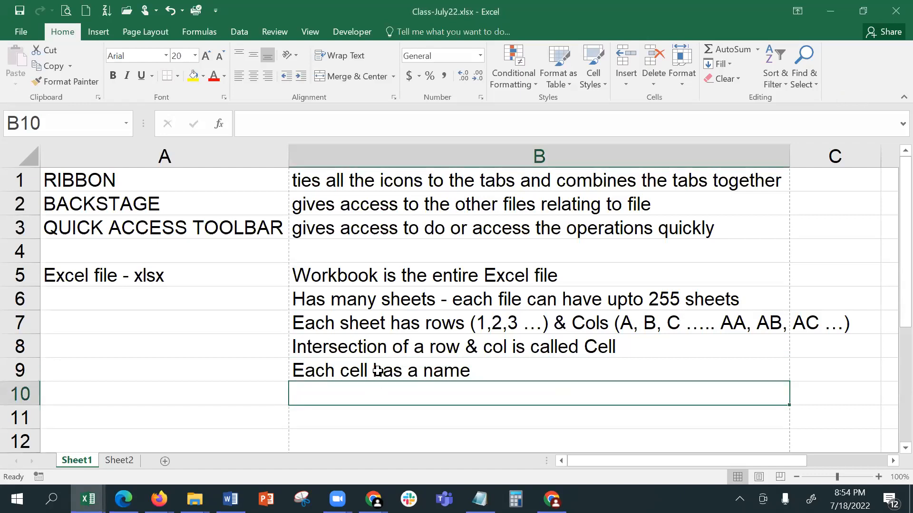
{"action": "left_click", "coordinate": [382, 373]}
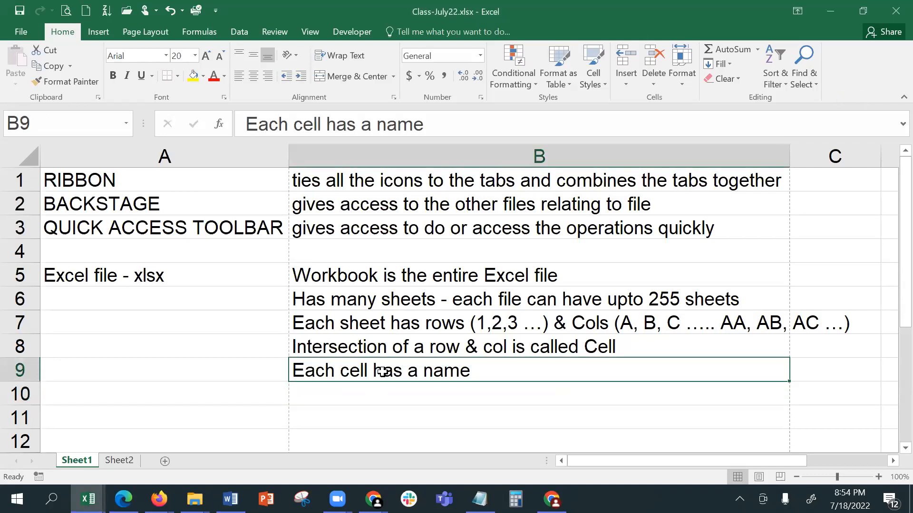
{"action": "left_click_drag", "start_coordinate": [289, 158], "coordinate": [292, 157]}
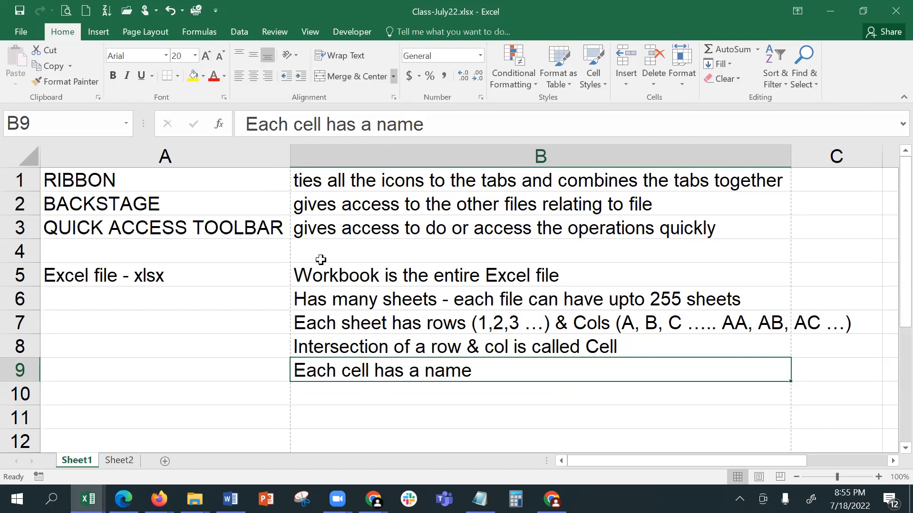
- Switch to Snipping Tool and circle the minimize, restore and close controls in the Zoom meeting screenshot with the yellow highlighter
{"action": "left_click", "coordinate": [337, 499]}
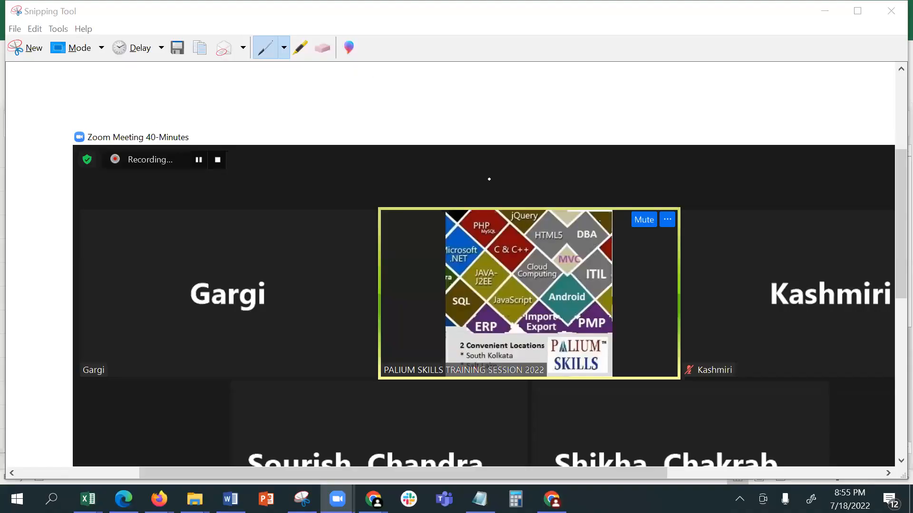
{"action": "left_click_drag", "start_coordinate": [407, 471], "coordinate": [560, 472]}
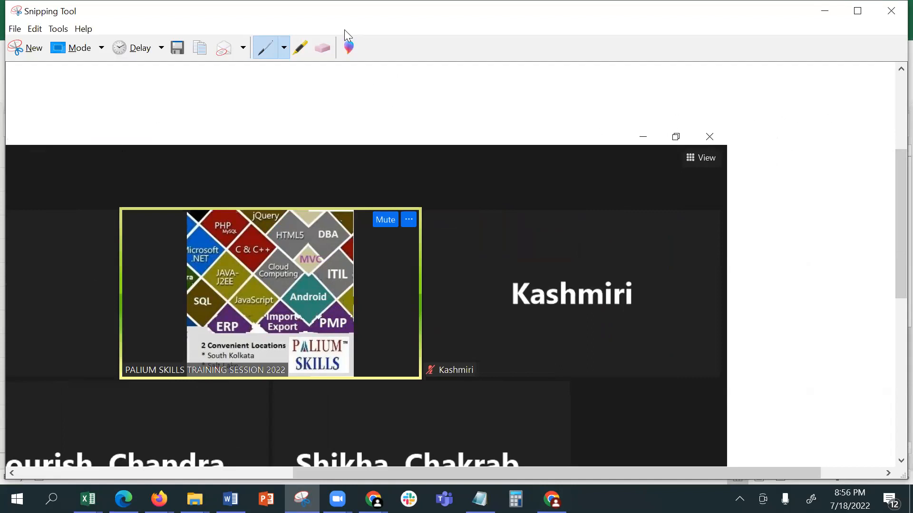
{"action": "left_click", "coordinate": [300, 48]}
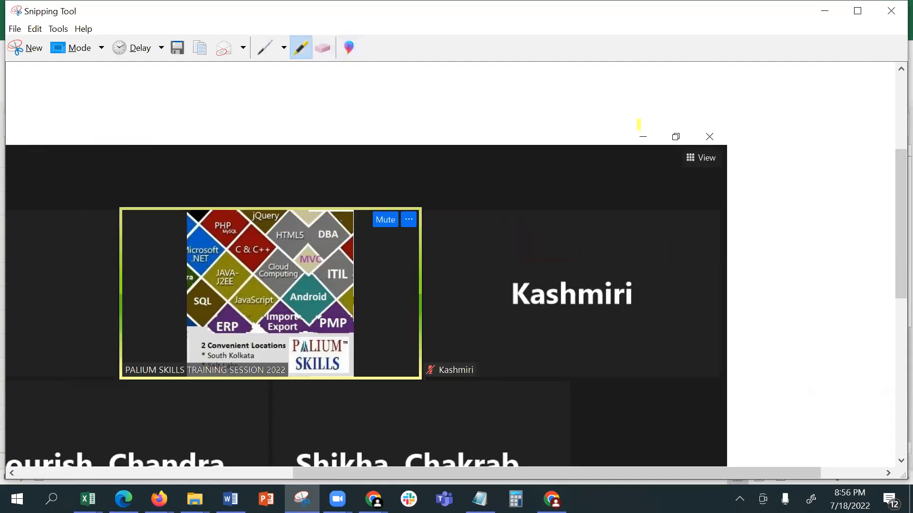
{"action": "mouse_move", "coordinate": [640, 111]}
{"action": "left_mouse_down"}
{"action": "mouse_move", "coordinate": [634, 159]}
{"action": "mouse_move", "coordinate": [721, 157]}
{"action": "mouse_move", "coordinate": [714, 106]}
{"action": "mouse_move", "coordinate": [634, 116]}
{"action": "left_mouse_up"}
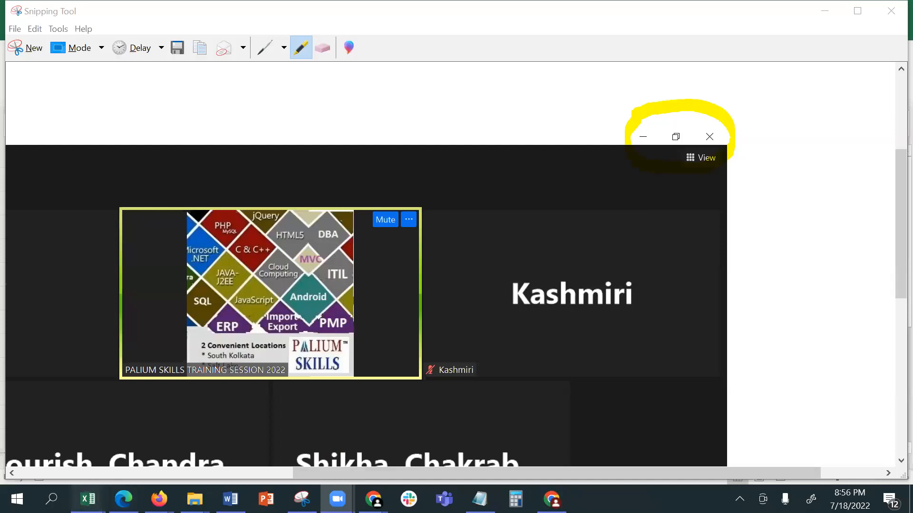
- Switch back to the Class-July22.xlsx workbook in Excel and append "A1, A2, A3" to the text in cell B9
{"action": "mouse_move", "coordinate": [88, 499]}
{"action": "left_click", "coordinate": [676, 444]}
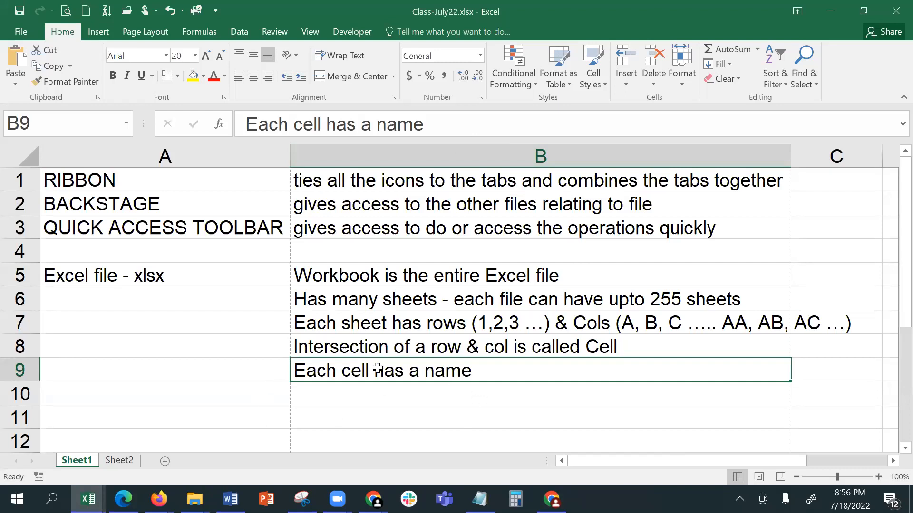
{"action": "left_click", "coordinate": [489, 124]}
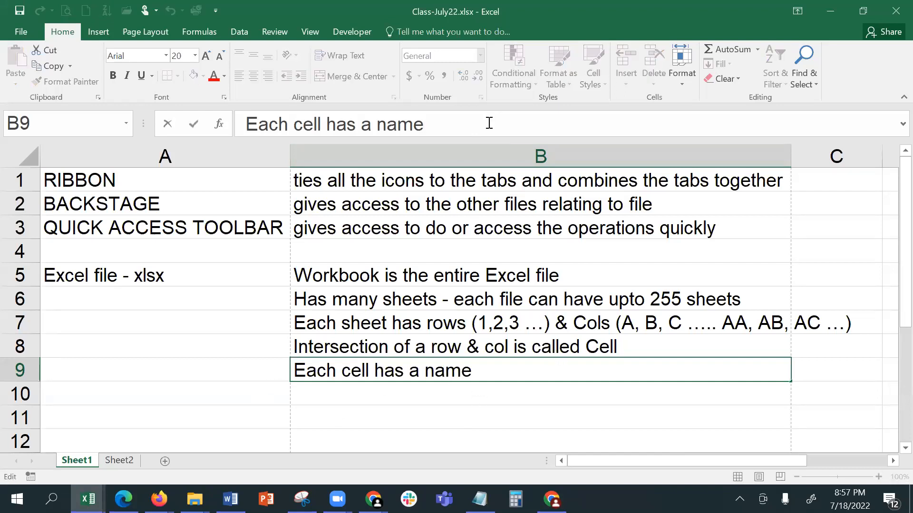
{"action": "type", "text": "A1, A2"}
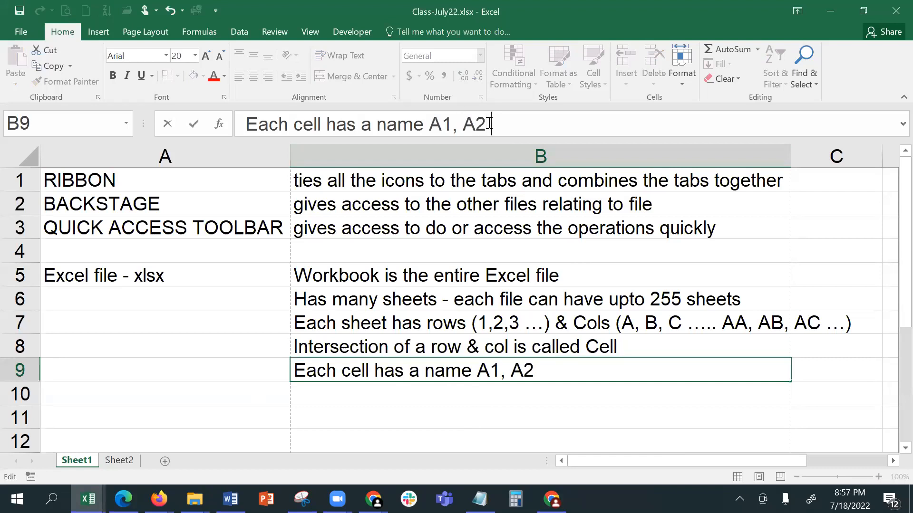
{"action": "type", "text": ", A3"}
{"action": "key", "text": "Return"}
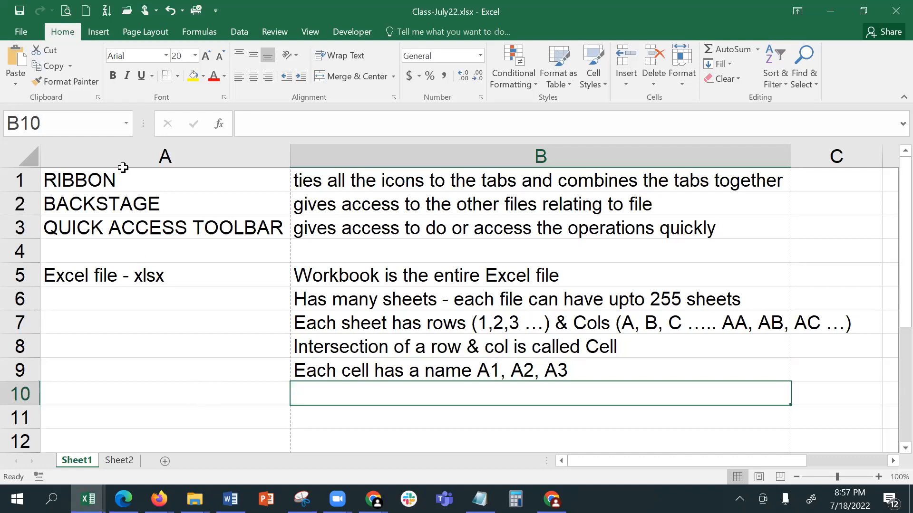
- Create a blank workbook to check how many sheets it starts with, and close it again
{"action": "left_click", "coordinate": [86, 17]}
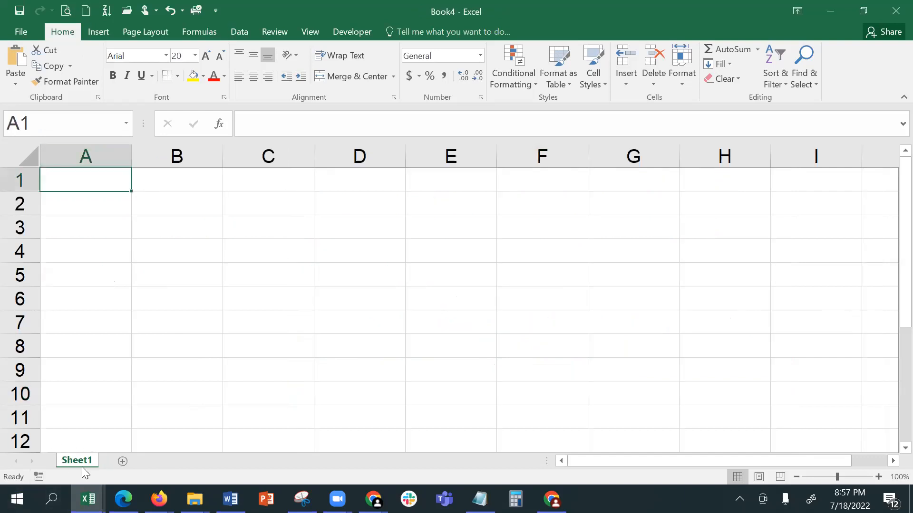
{"action": "left_click", "coordinate": [894, 7]}
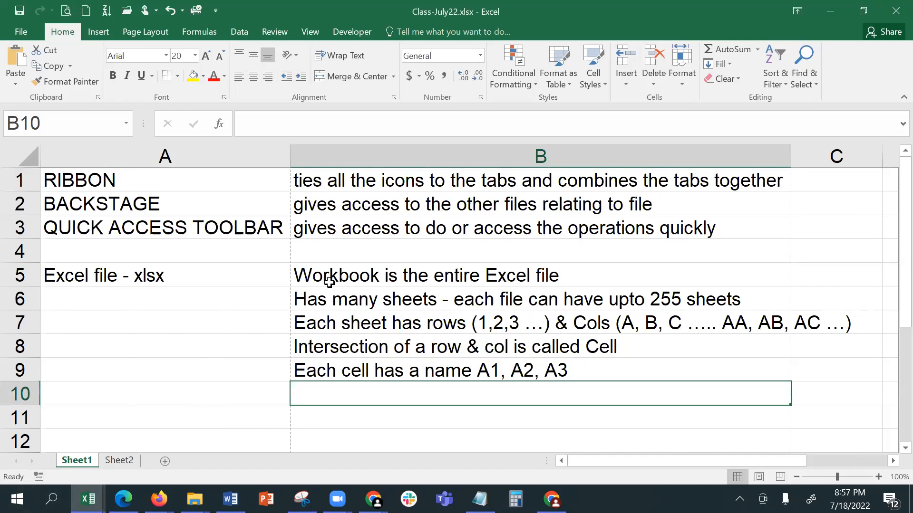
- Set the number of sheets included in new workbooks to 3 in the Excel options
{"action": "left_click", "coordinate": [20, 32]}
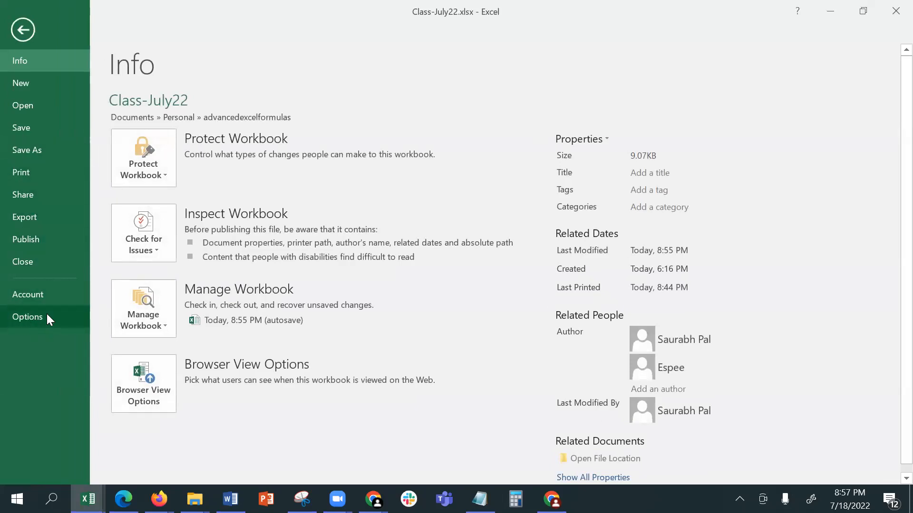
{"action": "left_click", "coordinate": [29, 321]}
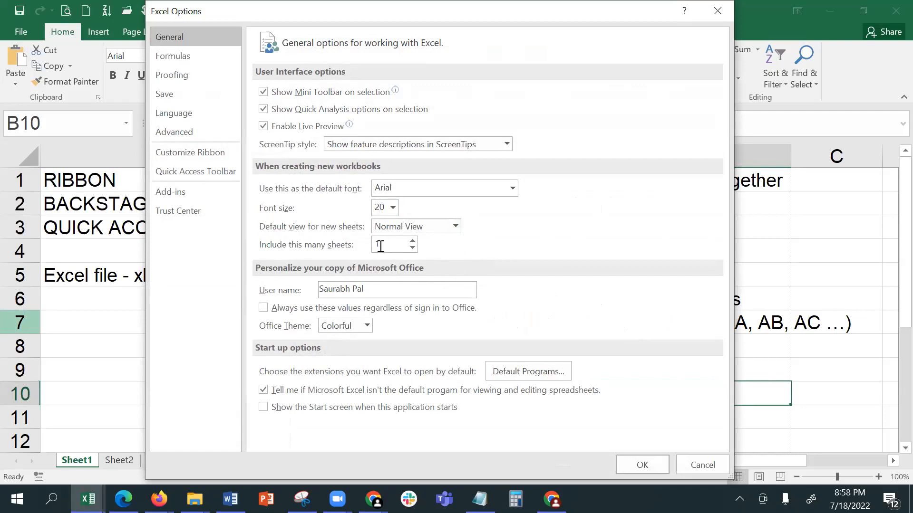
{"action": "left_click_drag", "start_coordinate": [380, 246], "coordinate": [374, 246]}
{"action": "left_click", "coordinate": [396, 242]}
{"action": "left_click", "coordinate": [638, 464]}
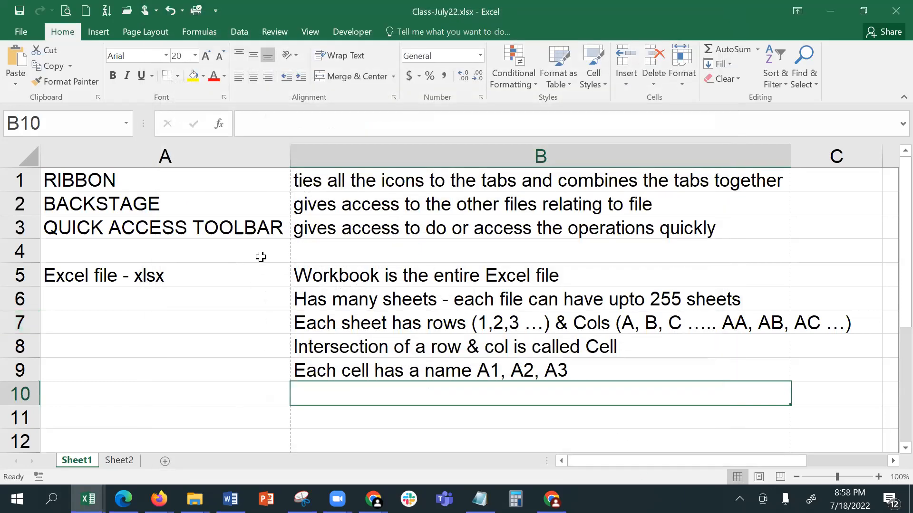
- Create another blank workbook to check its sheets, and open the Excel Options dialog from it
{"action": "left_click", "coordinate": [84, 12]}
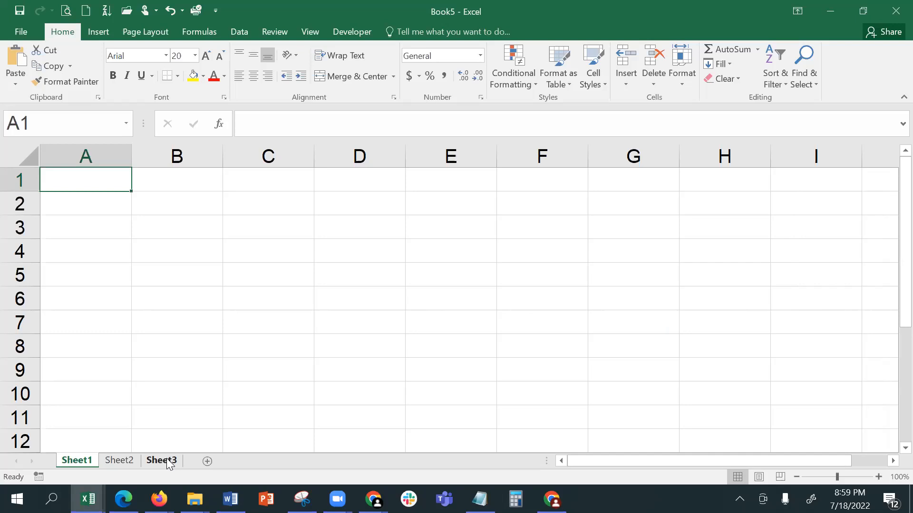
{"action": "left_click", "coordinate": [6, 30]}
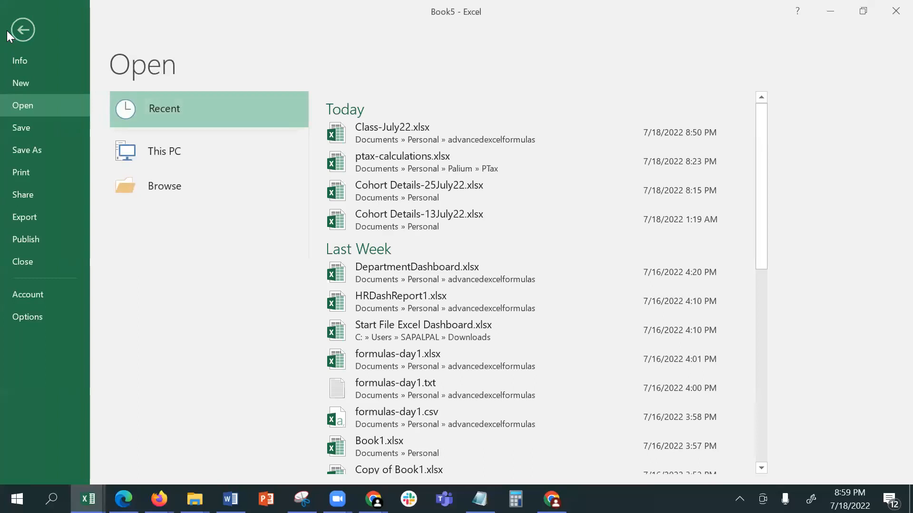
{"action": "left_click", "coordinate": [46, 316]}
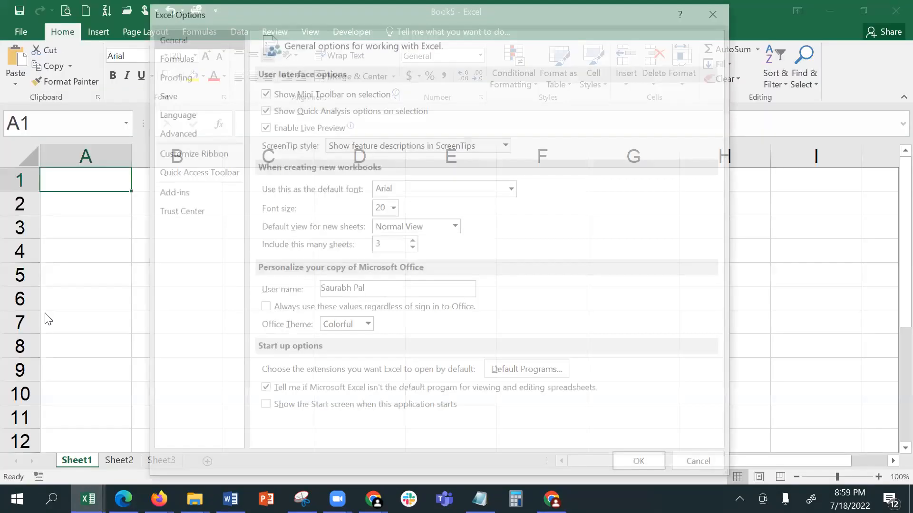
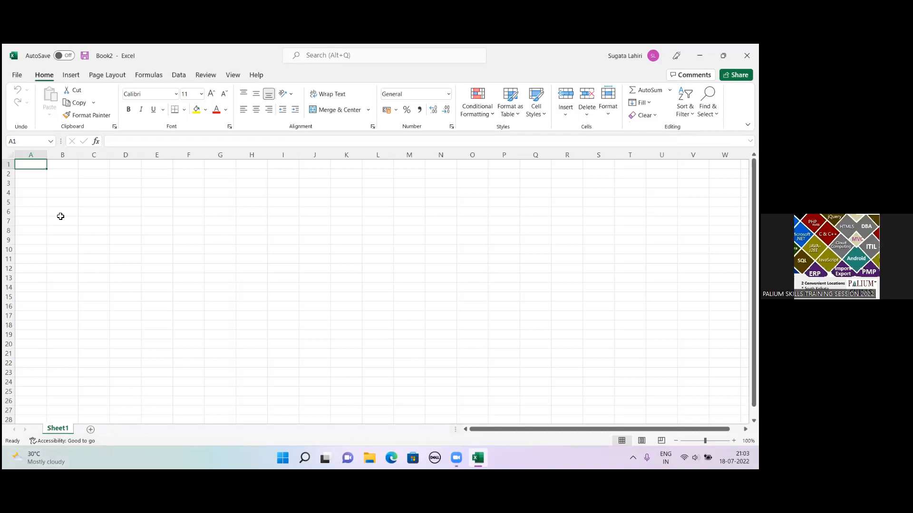
- In the participant's shared Excel, set the number of sheets included in new workbooks to 3 in the options
{"action": "left_click", "coordinate": [17, 75]}
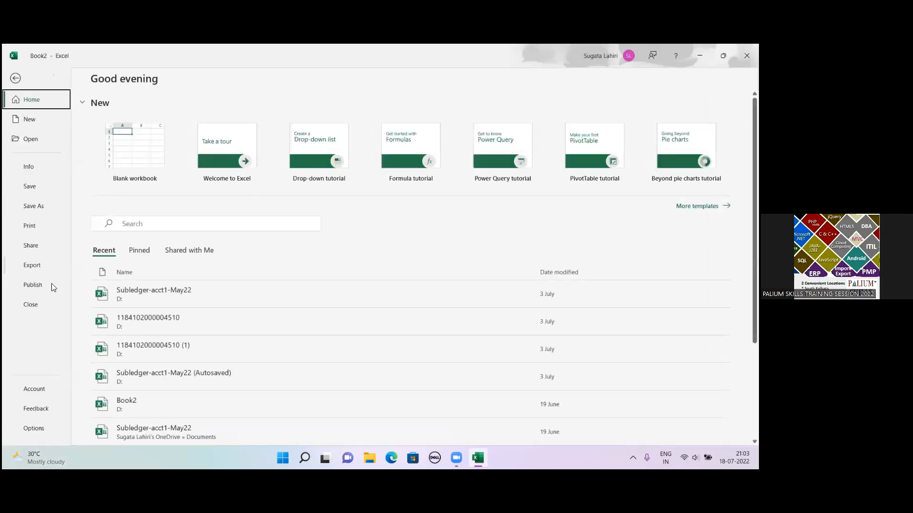
{"action": "left_click", "coordinate": [33, 431]}
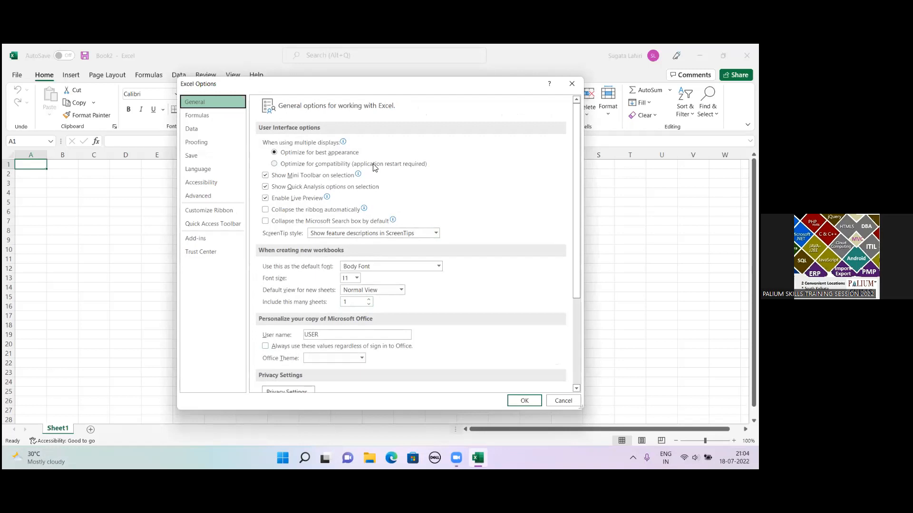
{"action": "mouse_move", "coordinate": [373, 167]}
{"action": "left_click", "coordinate": [369, 299]}
{"action": "left_click", "coordinate": [369, 305]}
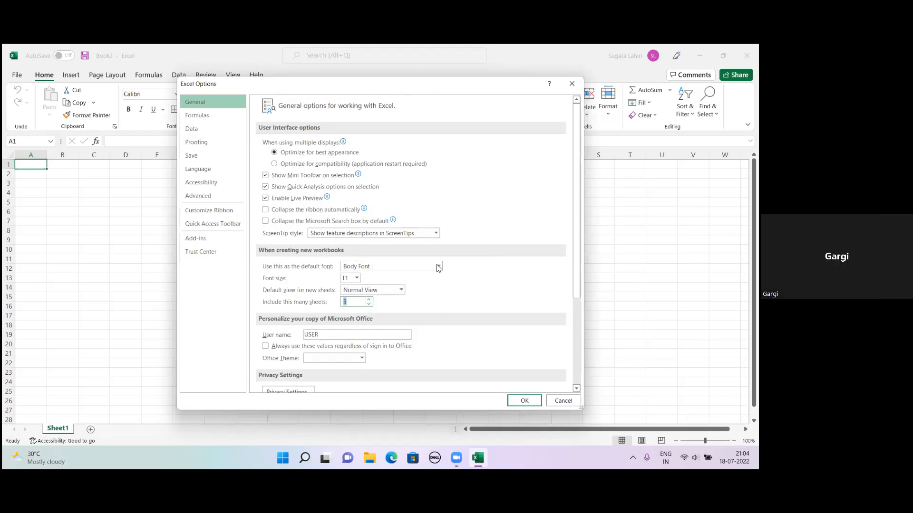
{"action": "left_click", "coordinate": [516, 401]}
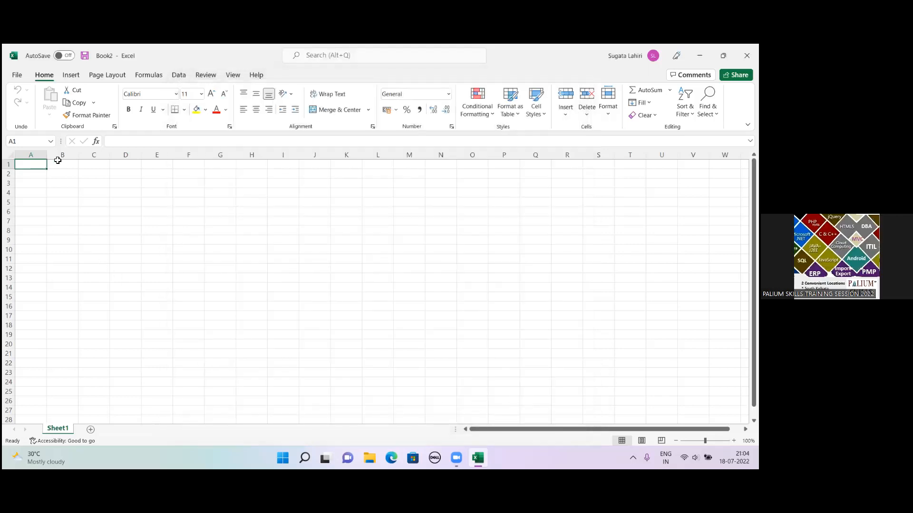
- Create a blank workbook in the participant's shared Excel to check how many sheets it starts with
{"action": "right_click", "coordinate": [19, 78]}
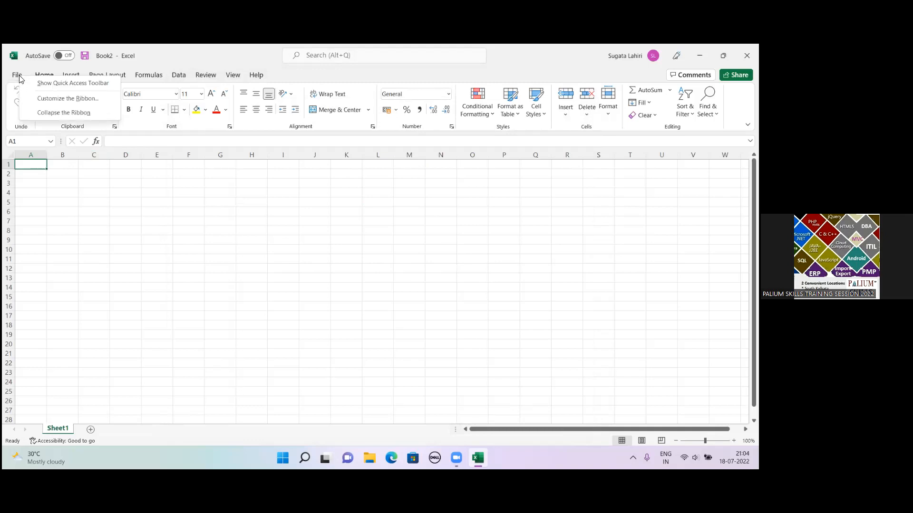
{"action": "left_click", "coordinate": [16, 75]}
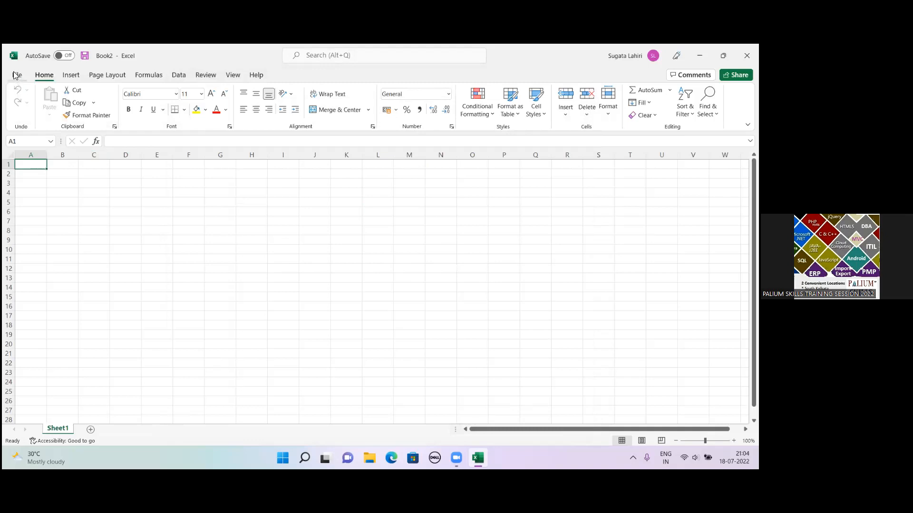
{"action": "left_click", "coordinate": [16, 83]}
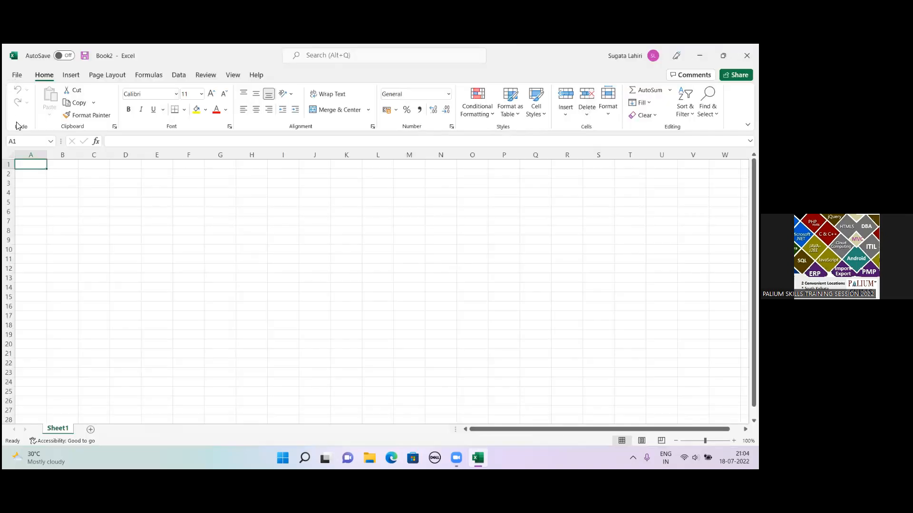
{"action": "left_click", "coordinate": [17, 77]}
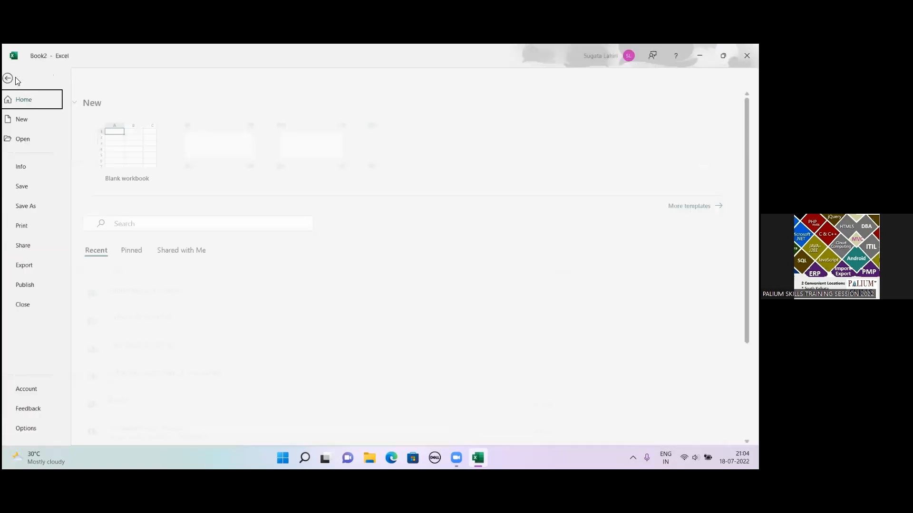
{"action": "left_click", "coordinate": [24, 119]}
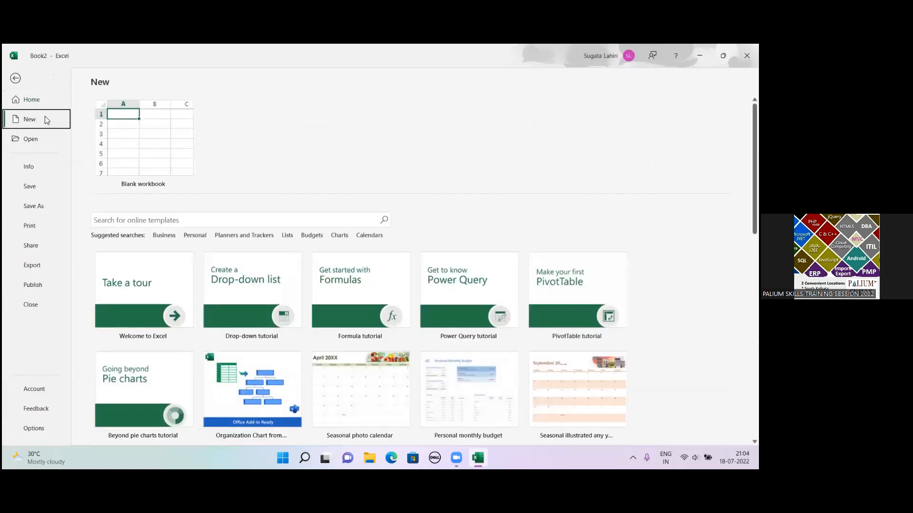
{"action": "left_click", "coordinate": [129, 122]}
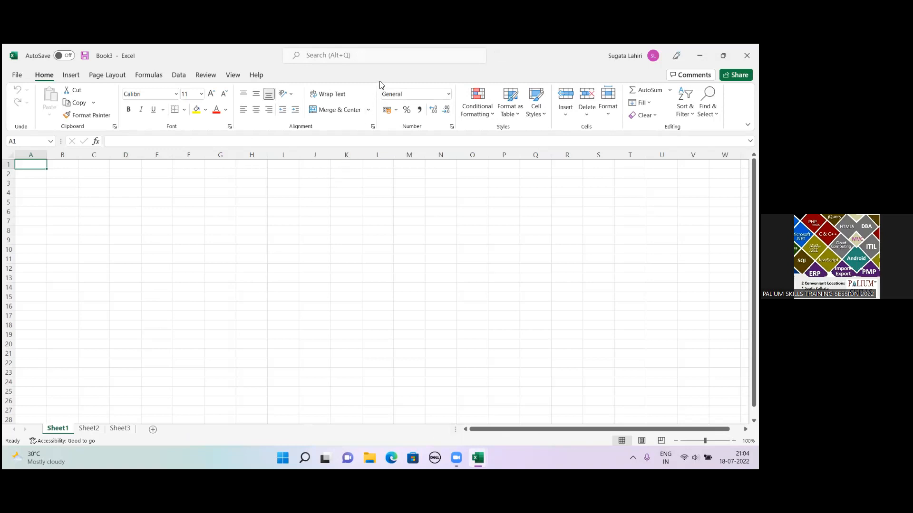
{"action": "left_click", "coordinate": [400, 64]}
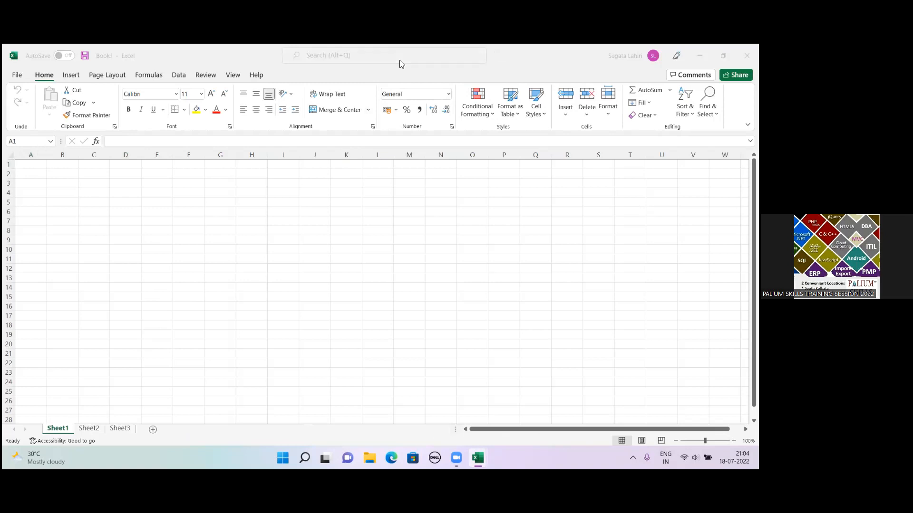
- Confirm the open Excel options and rename the workbook's first sheet to Jan Sales
{"action": "left_click", "coordinate": [253, 229]}
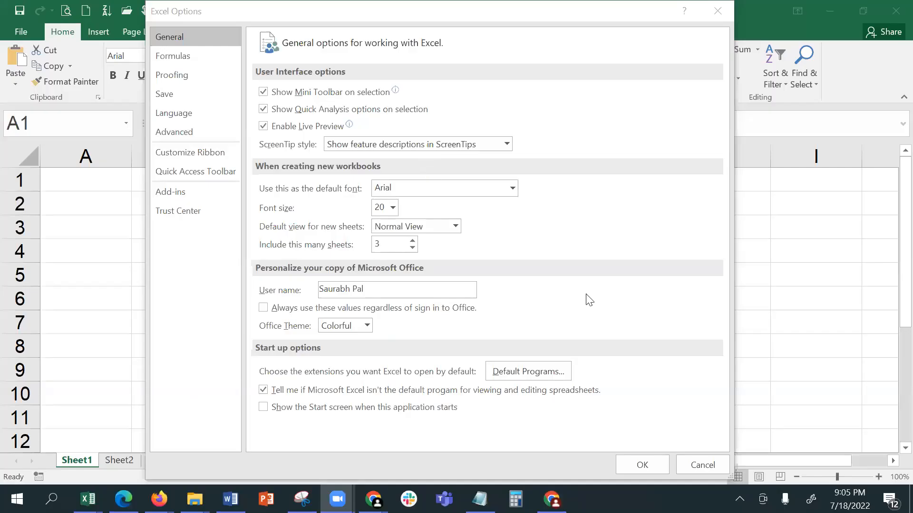
{"action": "left_click", "coordinate": [651, 465]}
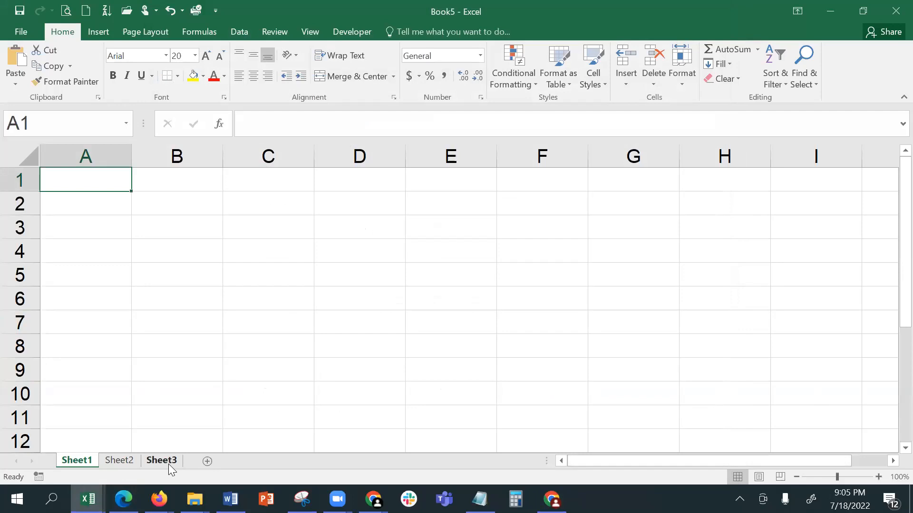
{"action": "right_click", "coordinate": [79, 461]}
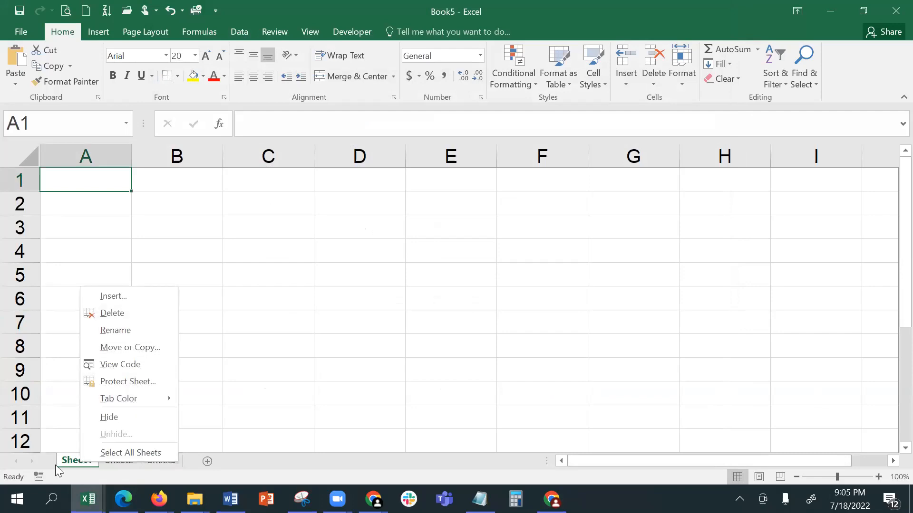
{"action": "right_click", "coordinate": [71, 459]}
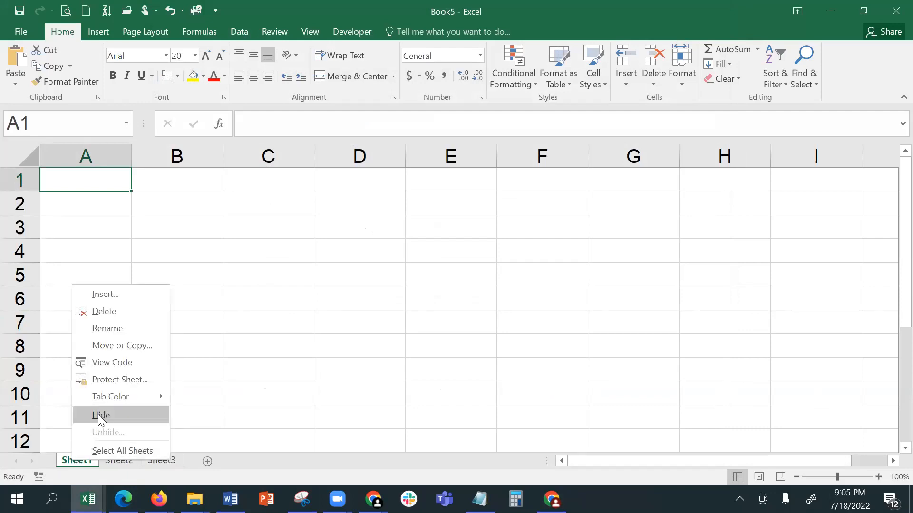
{"action": "left_click", "coordinate": [106, 324]}
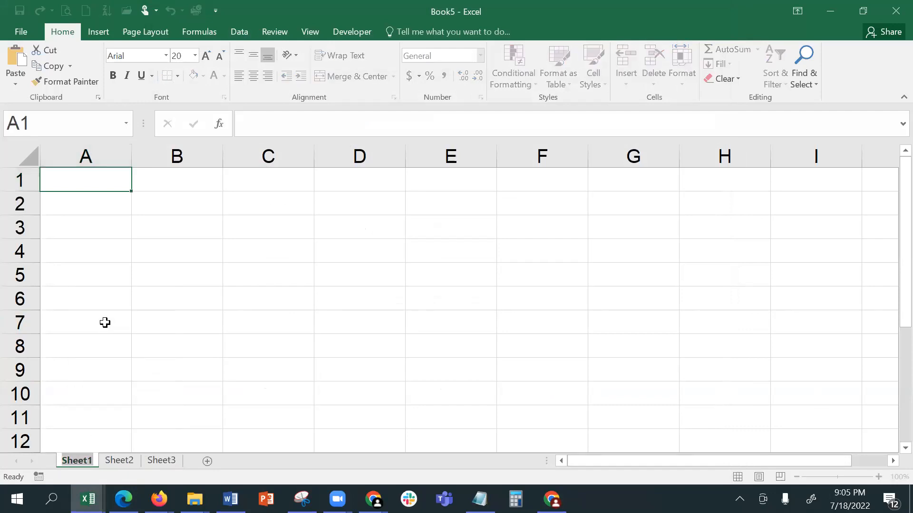
{"action": "type", "text": "Ja"}
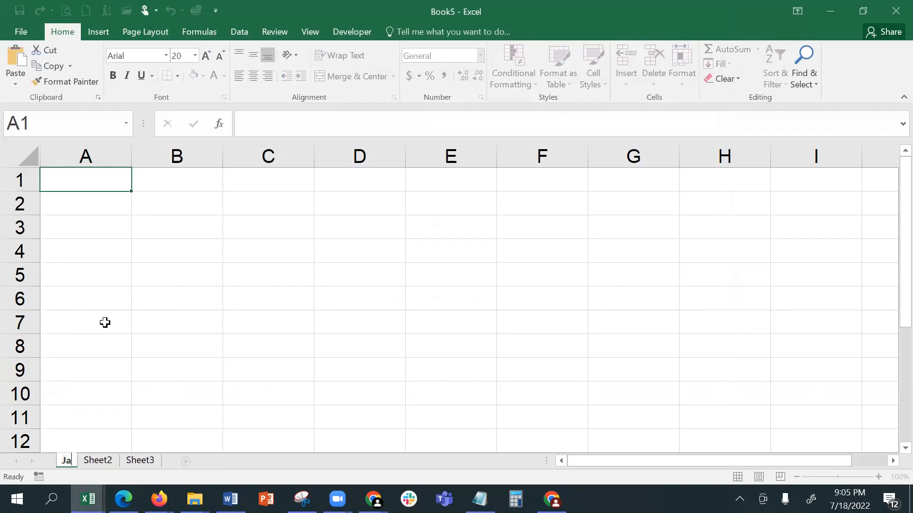
{"action": "type", "text": "n Sales"}
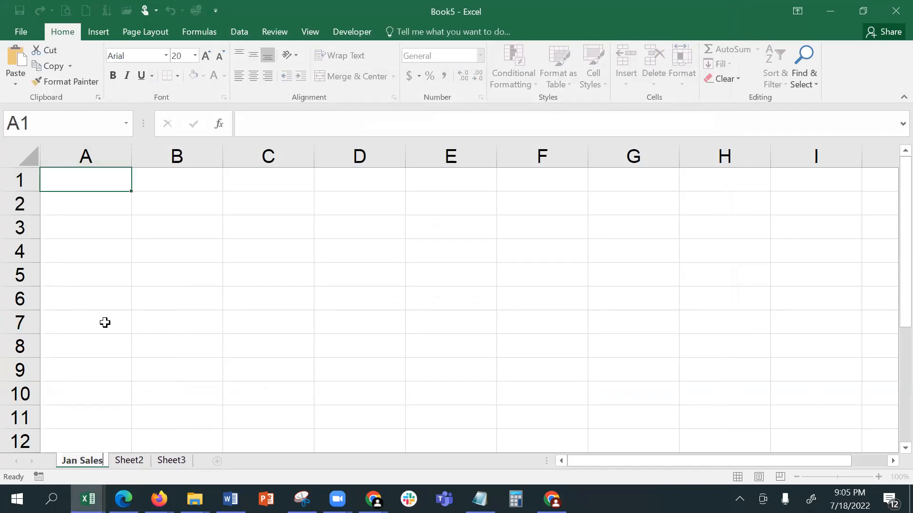
{"action": "left_click", "coordinate": [125, 370]}
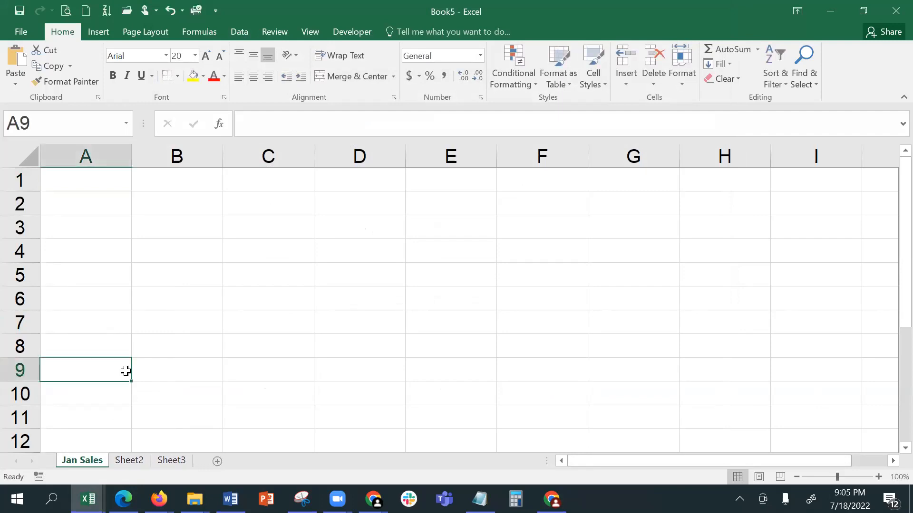
- Rename the second sheet, Sheet2, to Feb Sales
{"action": "right_click", "coordinate": [120, 460]}
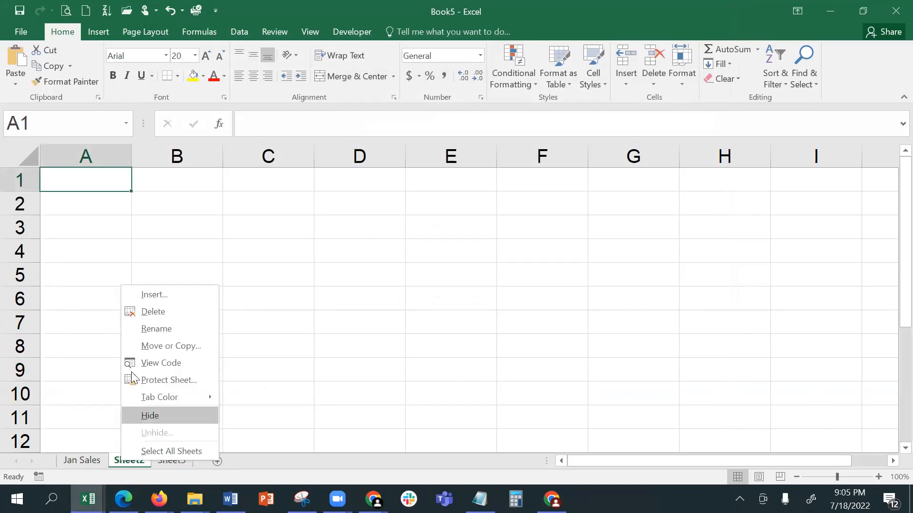
{"action": "left_click", "coordinate": [144, 333]}
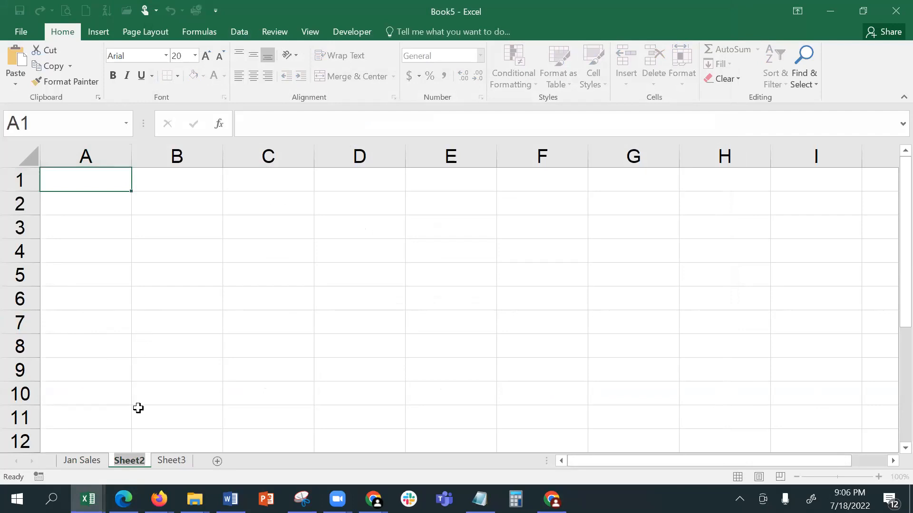
{"action": "type", "text": "Feb"}
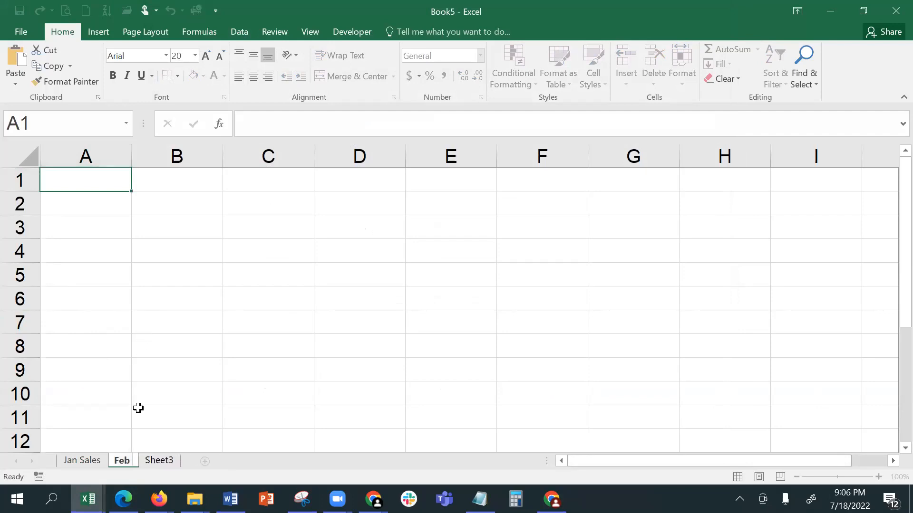
{"action": "type", "text": " Sales"}
{"action": "key", "text": "Return"}
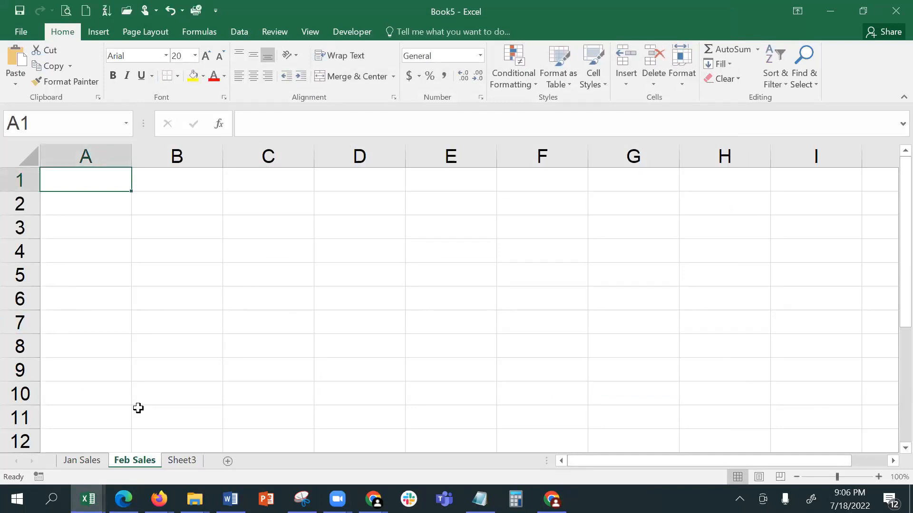
- Rename the third sheet, Sheet3, to Mar Sales
{"action": "double_click", "coordinate": [181, 462]}
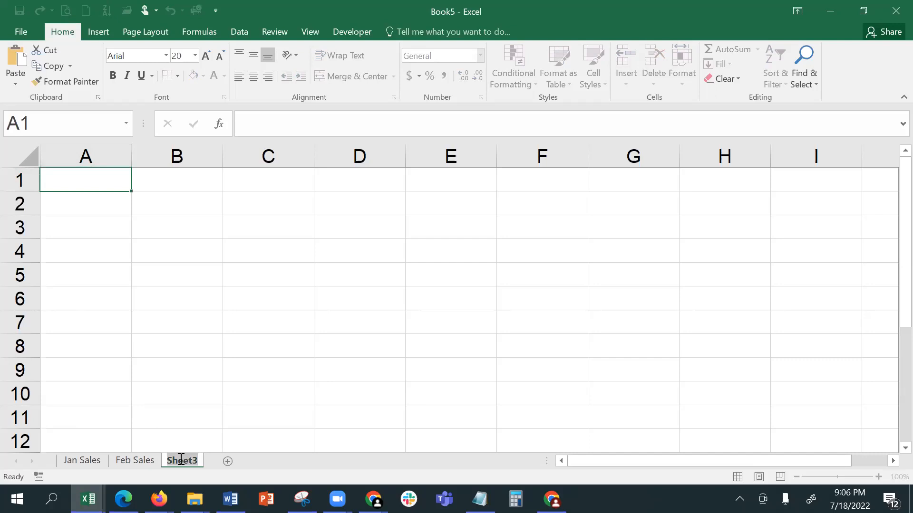
{"action": "left_click", "coordinate": [196, 387]}
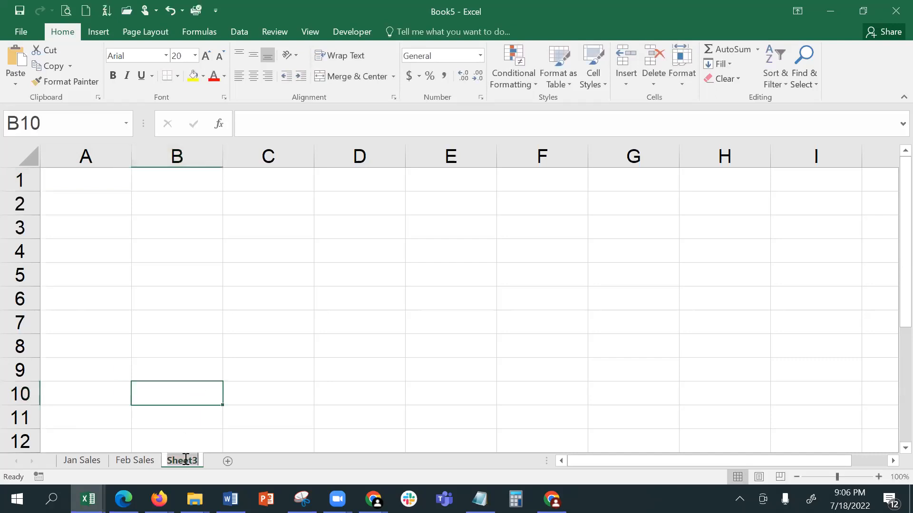
{"action": "double_click", "coordinate": [184, 462]}
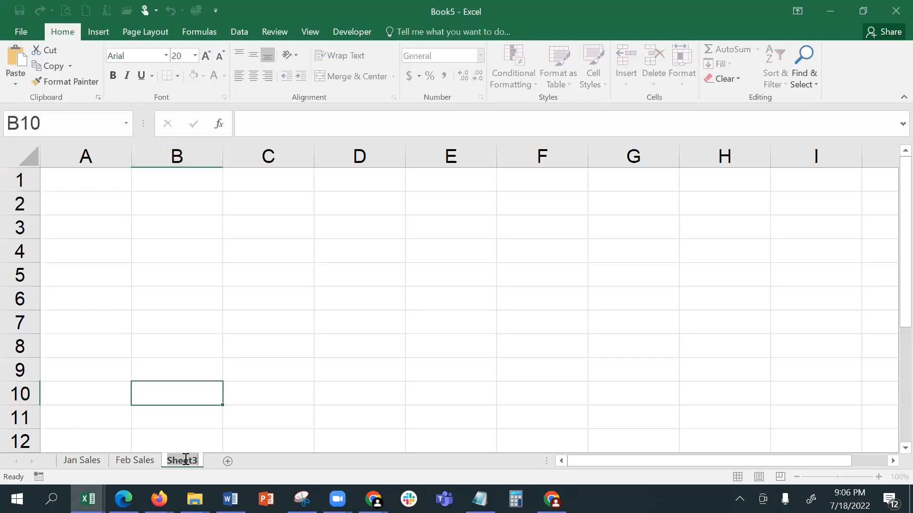
{"action": "type", "text": "Mar Sales"}
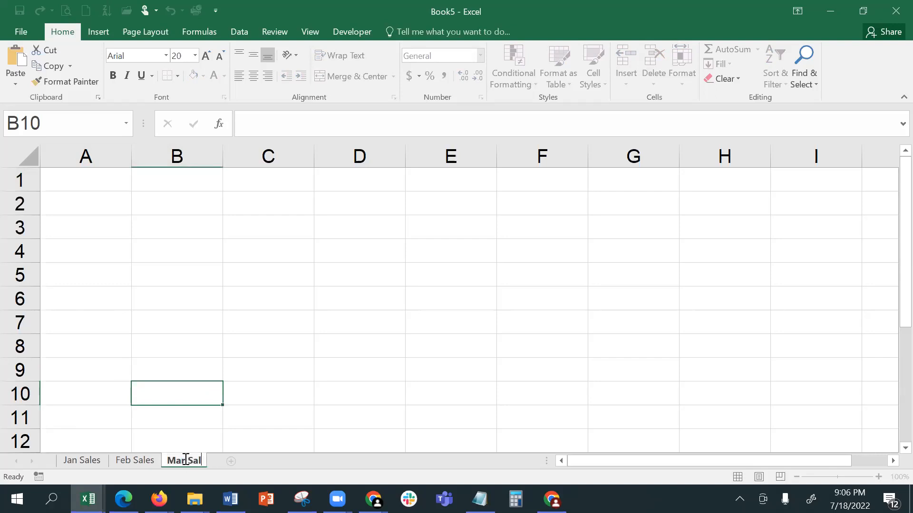
{"action": "left_click", "coordinate": [108, 345]}
- Give the Jan Sales sheet tab the standard light green color
{"action": "left_click", "coordinate": [86, 462]}
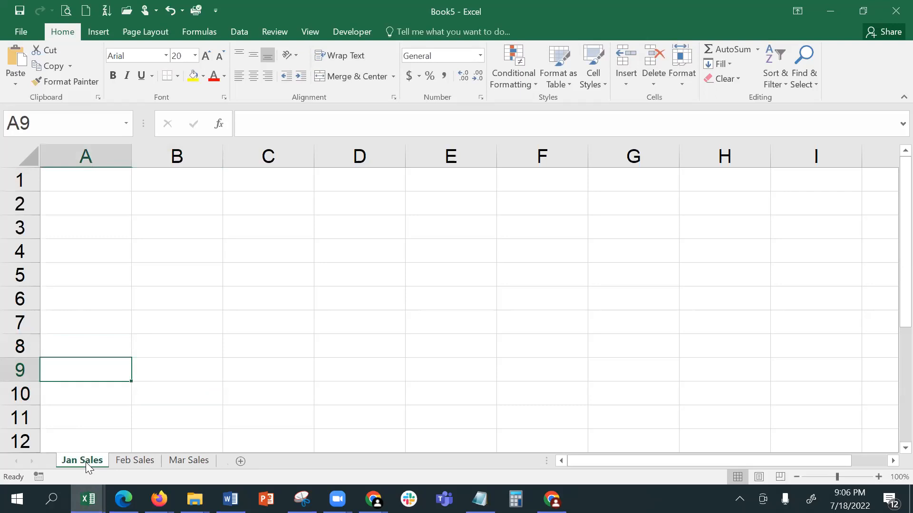
{"action": "right_click", "coordinate": [86, 462]}
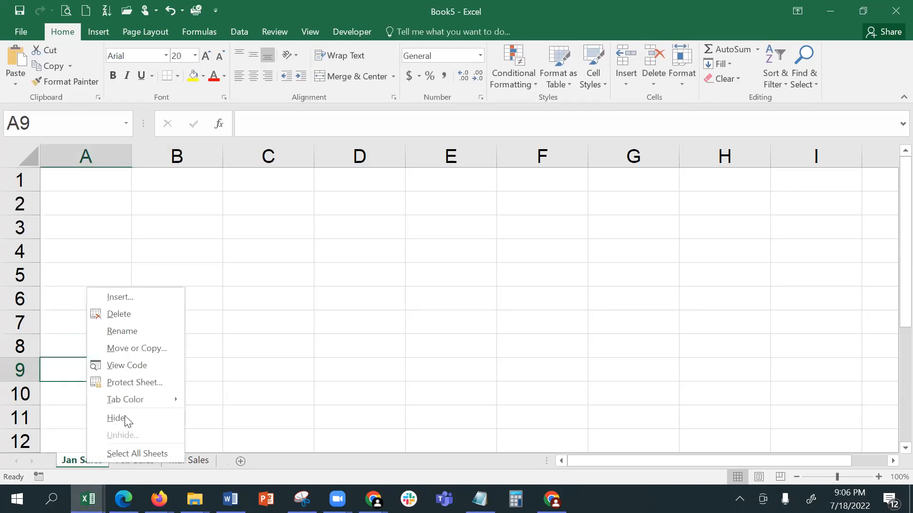
{"action": "mouse_move", "coordinate": [131, 401]}
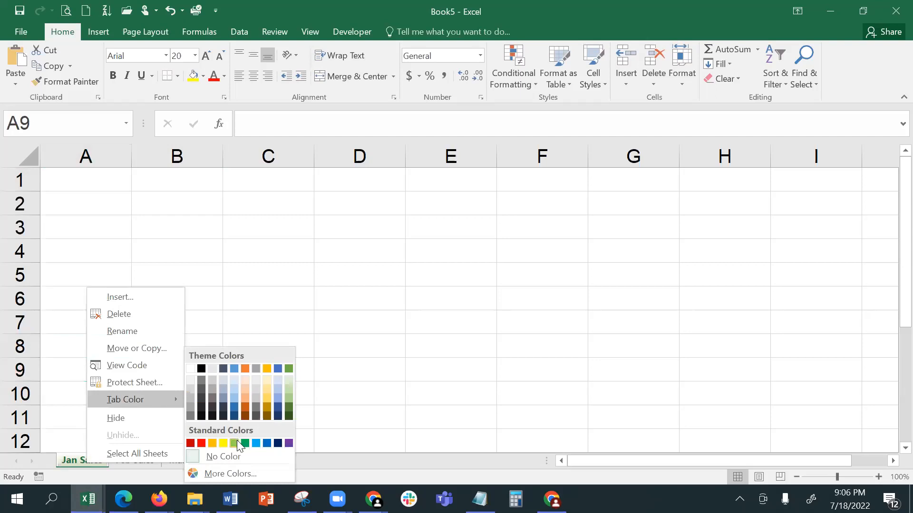
{"action": "left_click", "coordinate": [233, 443]}
- Give the Feb Sales sheet tab the standard yellow color
{"action": "left_click", "coordinate": [151, 461]}
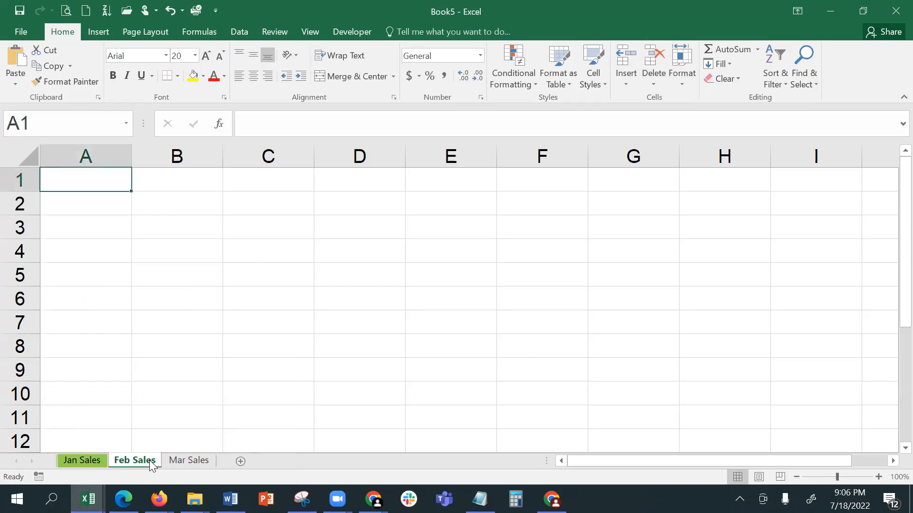
{"action": "right_click", "coordinate": [150, 461]}
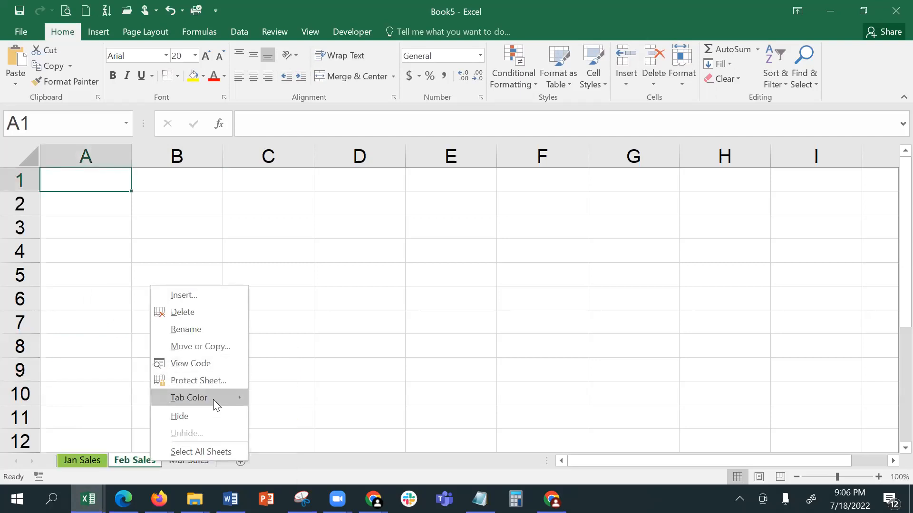
{"action": "mouse_move", "coordinate": [214, 399]}
{"action": "left_click", "coordinate": [287, 443]}
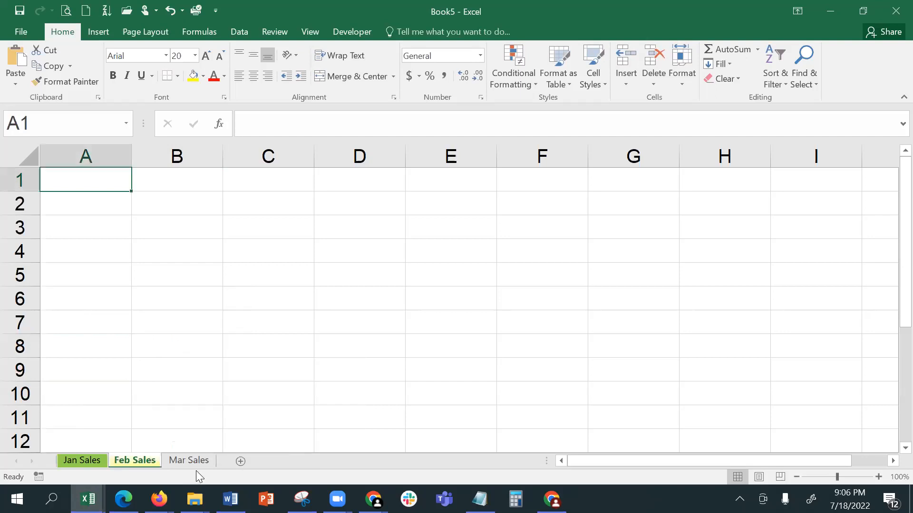
- Give the Mar Sales sheet tab the standard light blue color
{"action": "left_click", "coordinate": [196, 463]}
{"action": "right_click", "coordinate": [196, 463]}
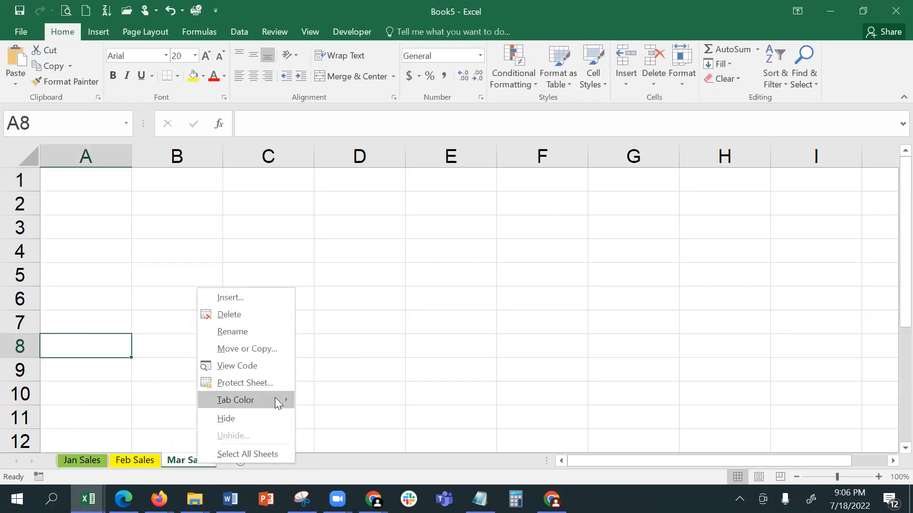
{"action": "mouse_move", "coordinate": [275, 399]}
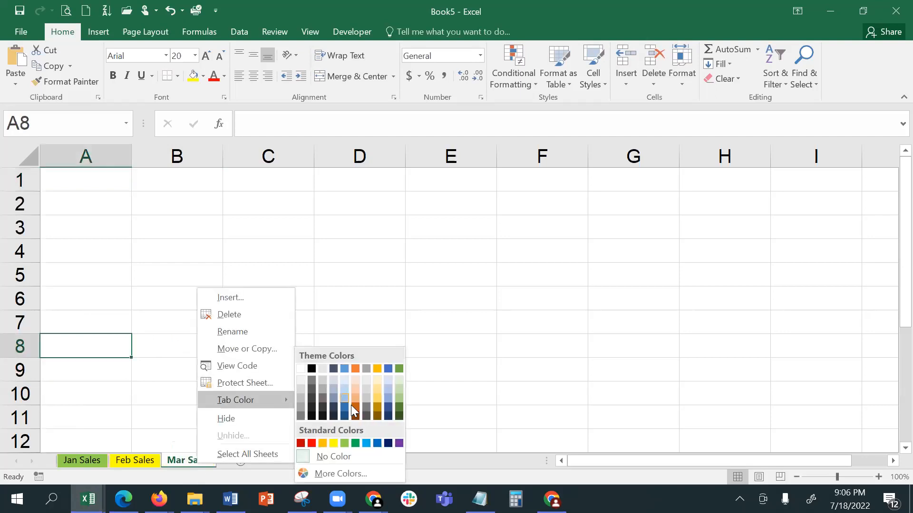
{"action": "left_click", "coordinate": [364, 455]}
{"action": "left_click", "coordinate": [274, 376]}
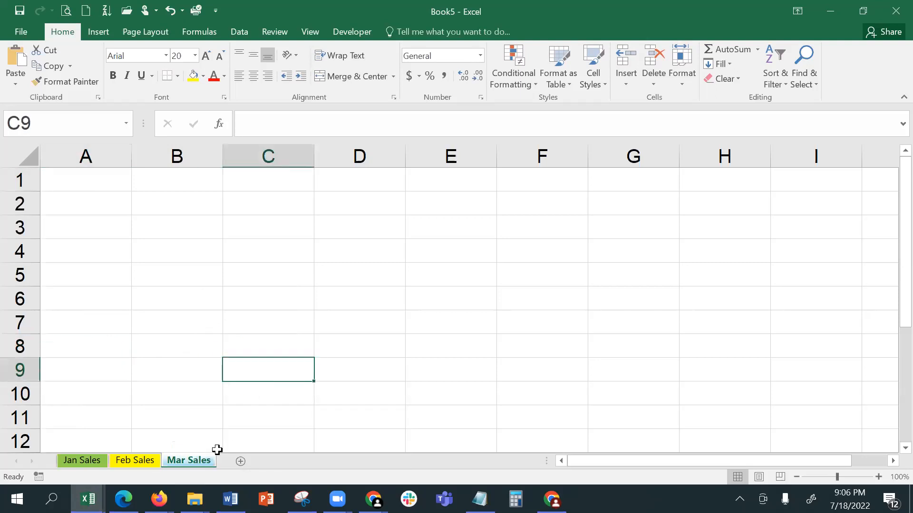
- Insert a new blank sheet directly after the Jan Sales sheet
{"action": "left_click", "coordinate": [125, 460]}
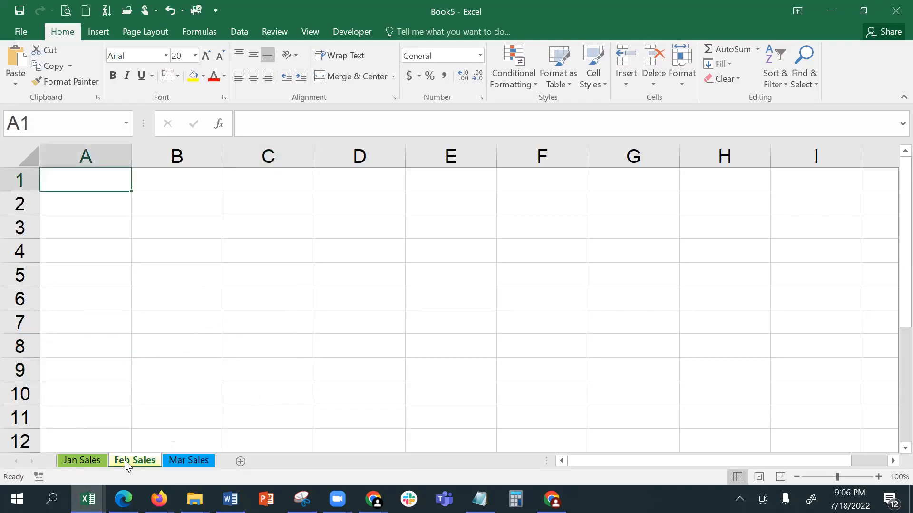
{"action": "left_click", "coordinate": [81, 461]}
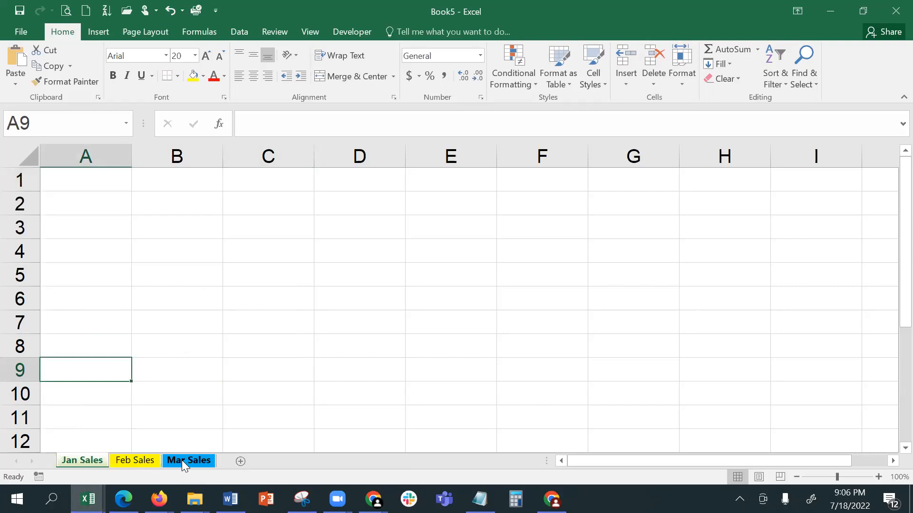
{"action": "left_click", "coordinate": [241, 460]}
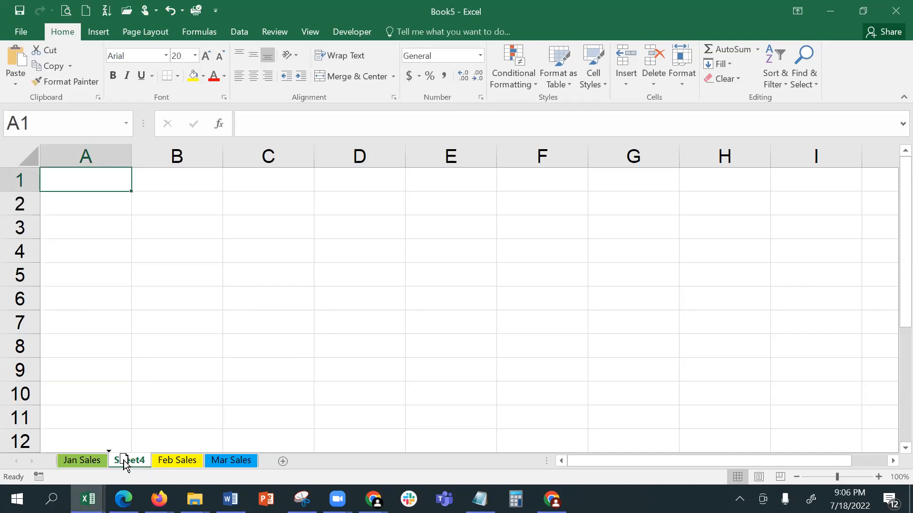
- Move the new blank sheet to the end, after Mar Sales, and rename it Apr Sales
{"action": "left_click_drag", "start_coordinate": [125, 463], "coordinate": [272, 467]}
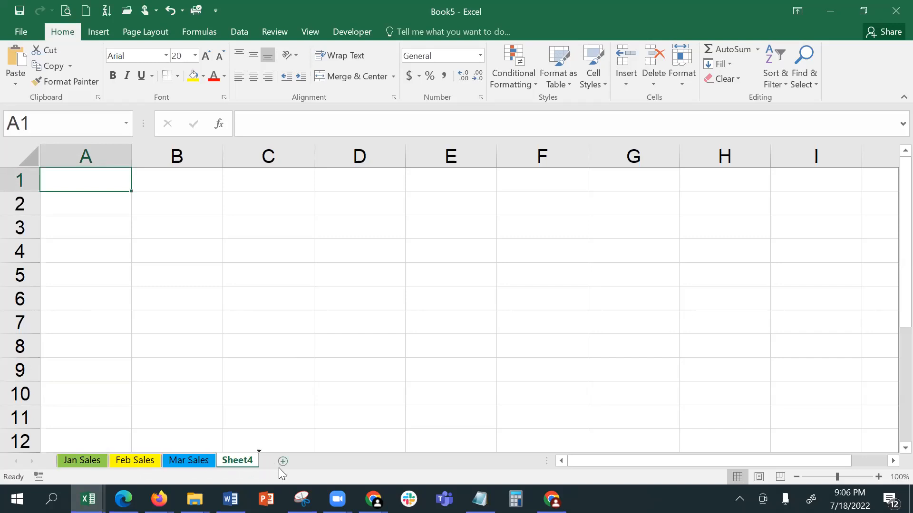
{"action": "double_click", "coordinate": [246, 462]}
{"action": "type", "text": "Apr Sales"}
{"action": "key", "text": "Return"}
- Give the Apr Sales sheet tab the standard purple color
{"action": "right_click", "coordinate": [247, 462]}
{"action": "mouse_move", "coordinate": [316, 392]}
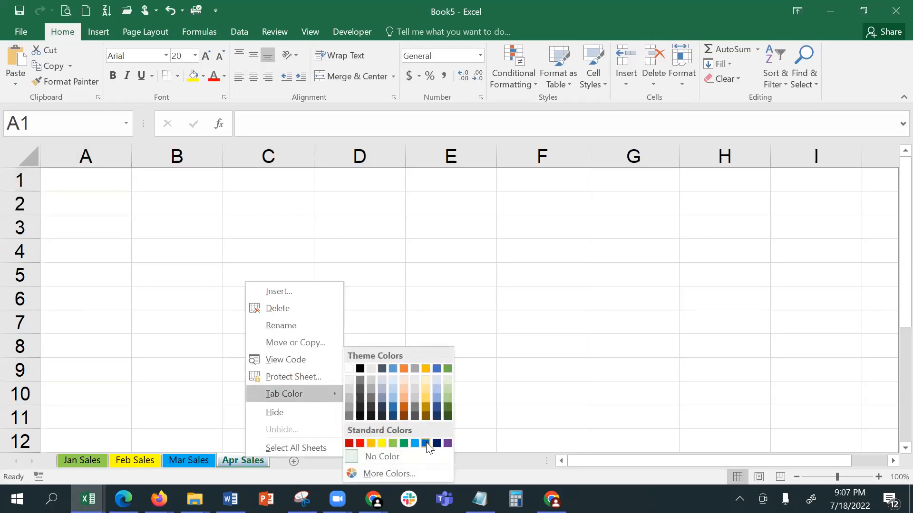
{"action": "left_click", "coordinate": [449, 442]}
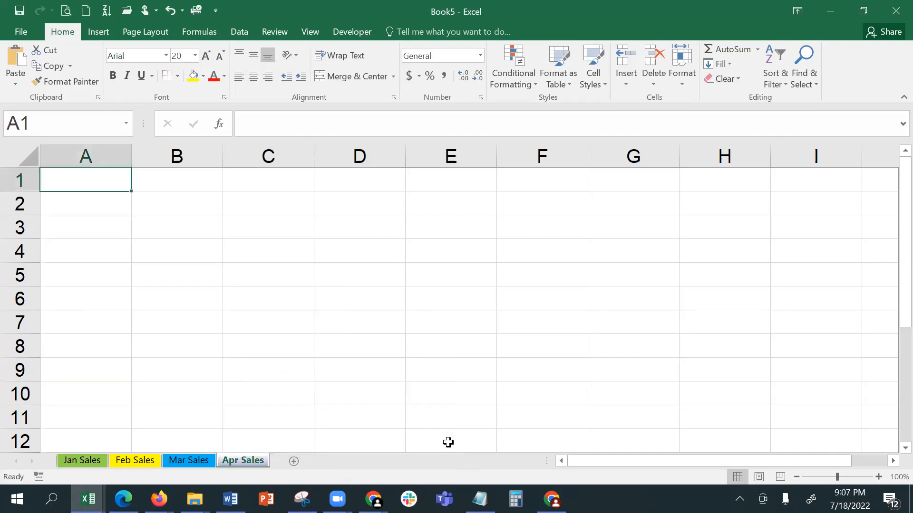
{"action": "left_click", "coordinate": [246, 355]}
{"action": "left_click", "coordinate": [191, 460]}
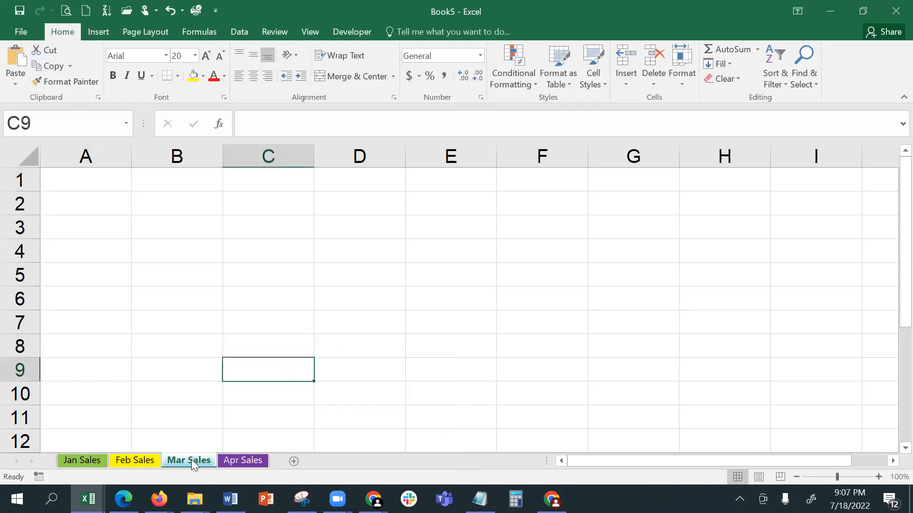
- Enter the title "Sales Data for FY 2021-22" in cell A1 of the Jan Sales sheet
{"action": "left_click", "coordinate": [88, 460]}
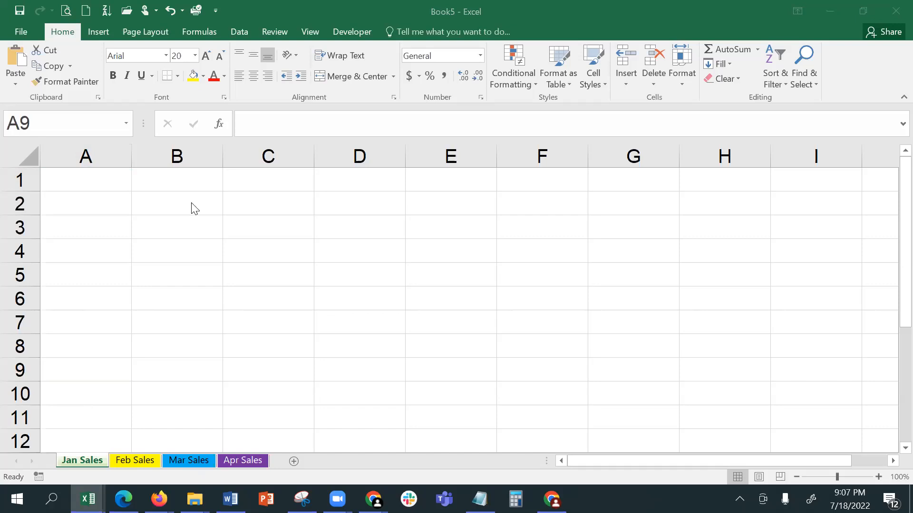
{"action": "left_click", "coordinate": [80, 184]}
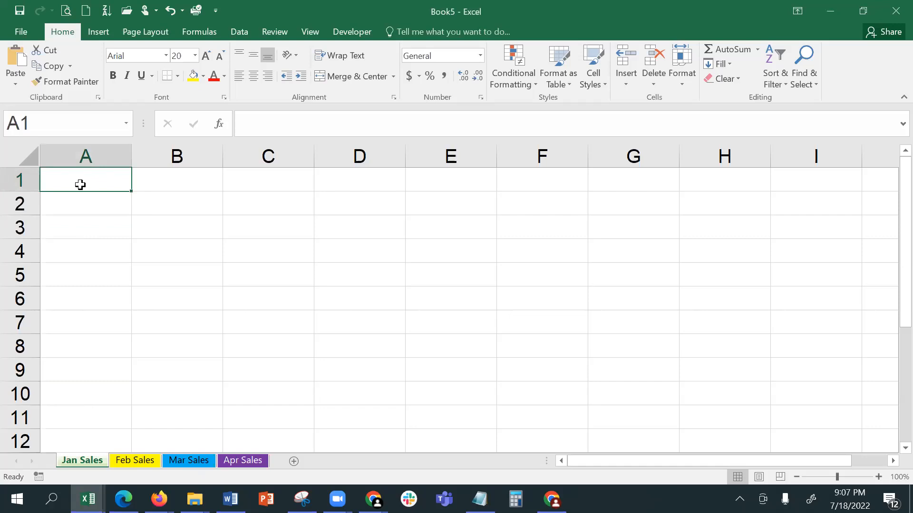
{"action": "type", "text": "Sales"}
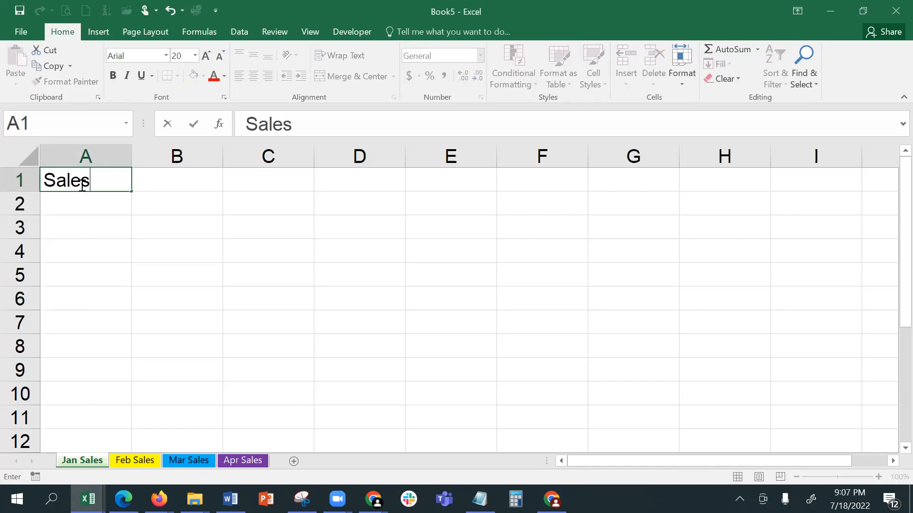
{"action": "type", "text": " Data for FY 2021-22"}
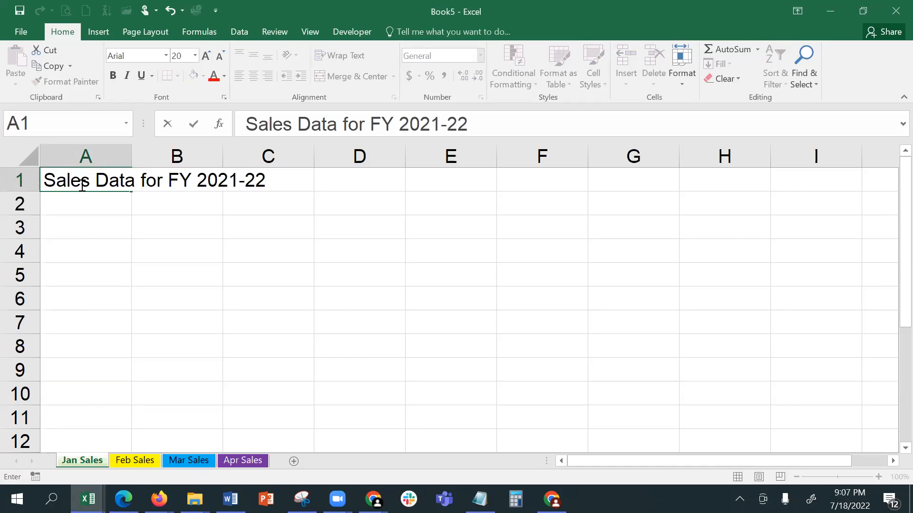
{"action": "key", "text": "Return"}
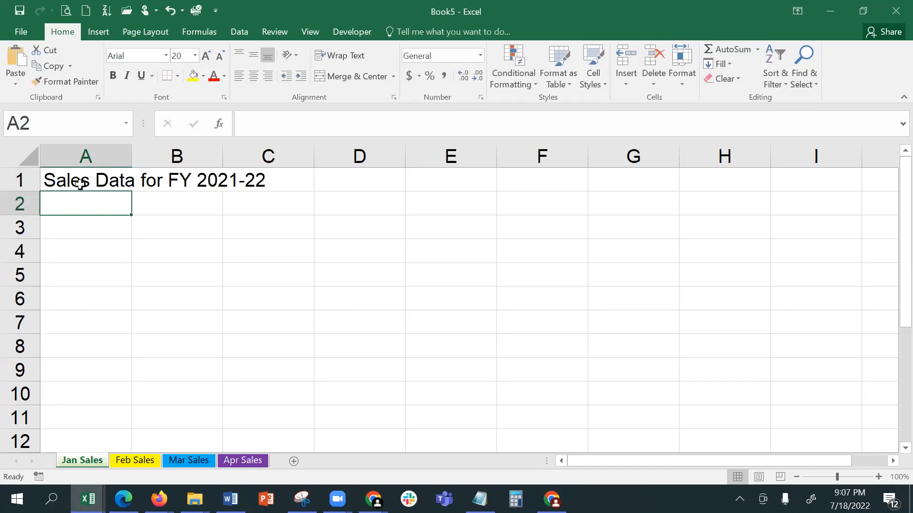
{"action": "left_click", "coordinate": [80, 185]}
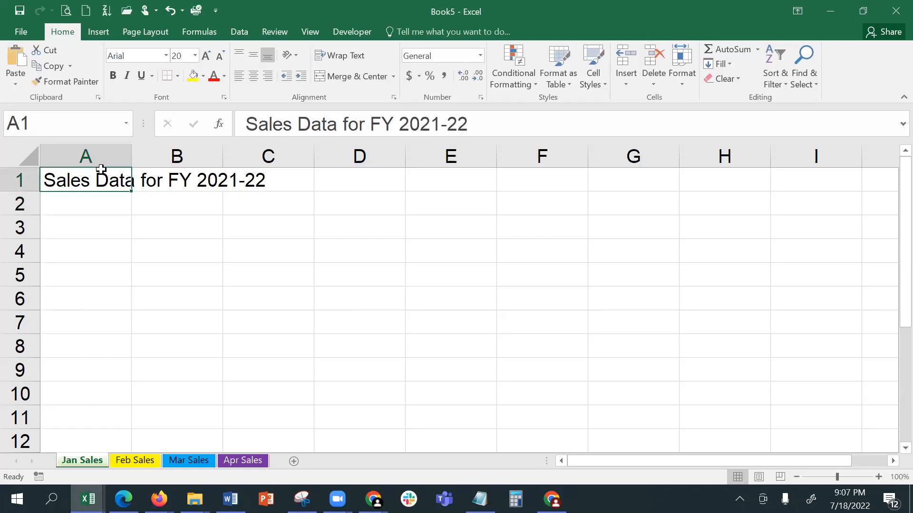
{"action": "left_click", "coordinate": [493, 133]}
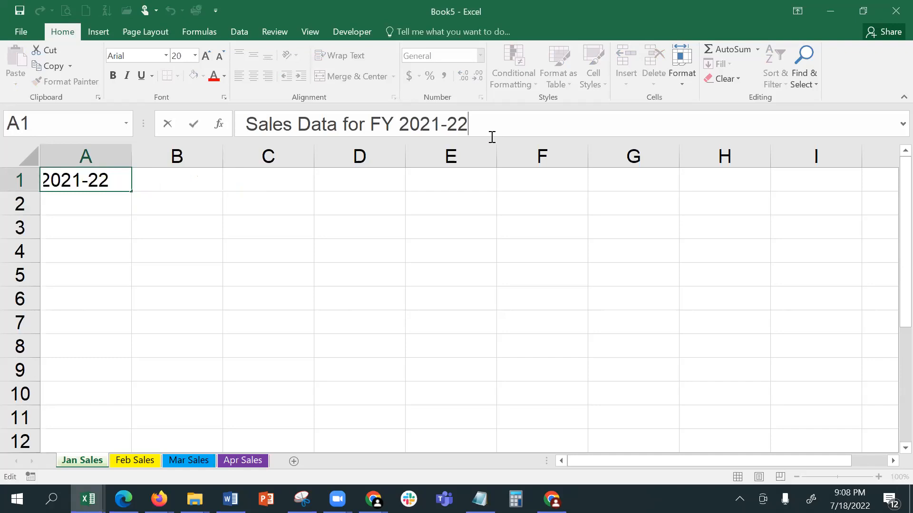
{"action": "key", "text": "Escape"}
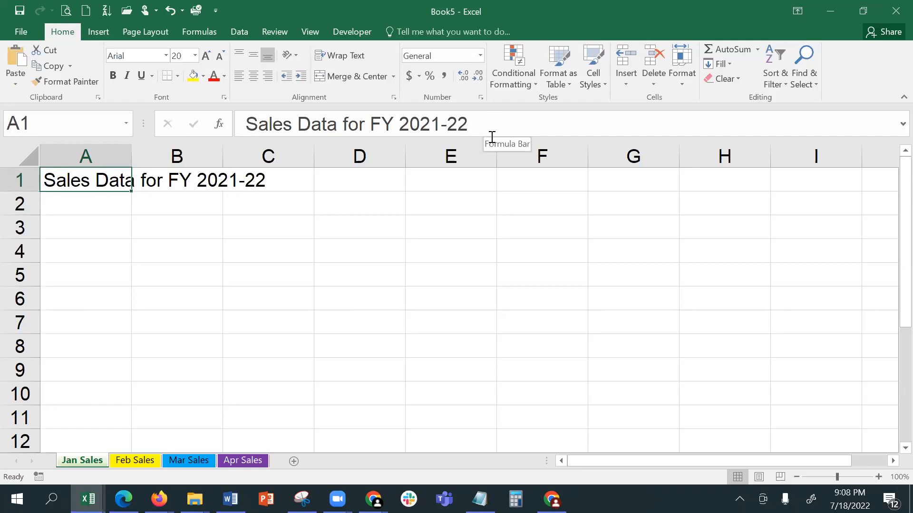
- Overwrite the title in cell A1 with the dummy text "adfaf"
{"action": "type", "text": "f"}
{"action": "key", "text": "BackSpace"}
{"action": "type", "text": "adfaf"}
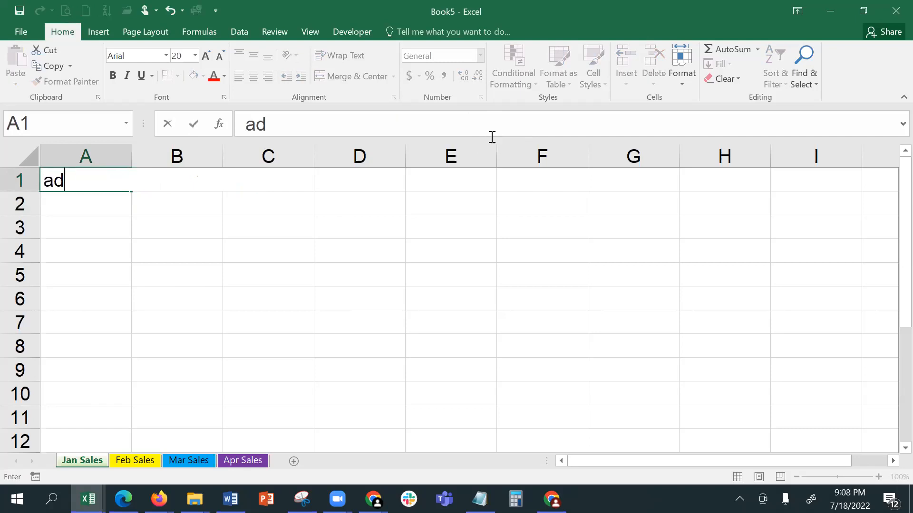
{"action": "key", "text": "Return"}
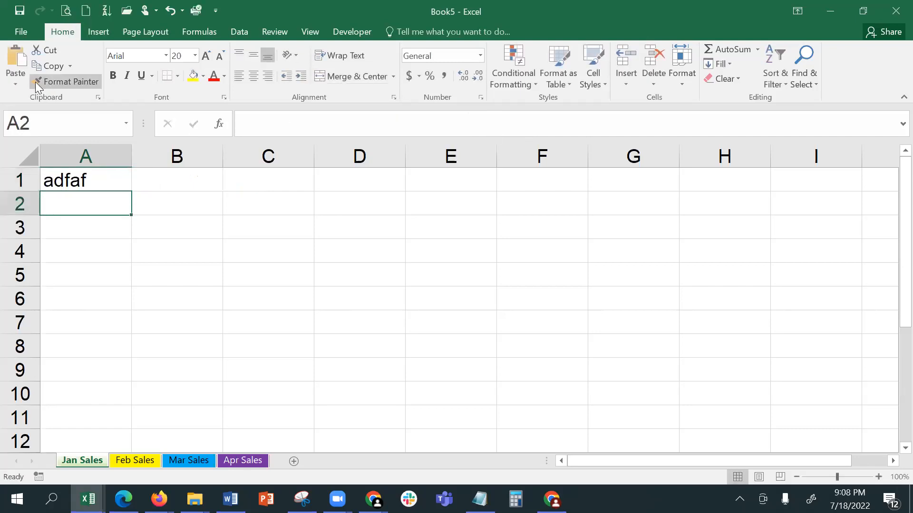
- Make row 1 a little over three times its height and replace the text in A1 with "Sales Data for FY 2021-22"
{"action": "left_click", "coordinate": [85, 174]}
{"action": "left_click_drag", "start_coordinate": [11, 192], "coordinate": [11, 246]}
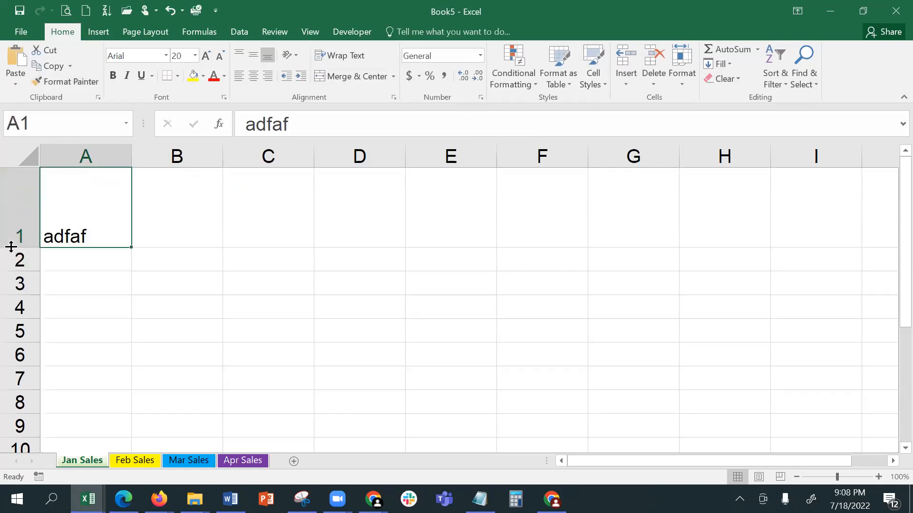
{"action": "left_click", "coordinate": [240, 127]}
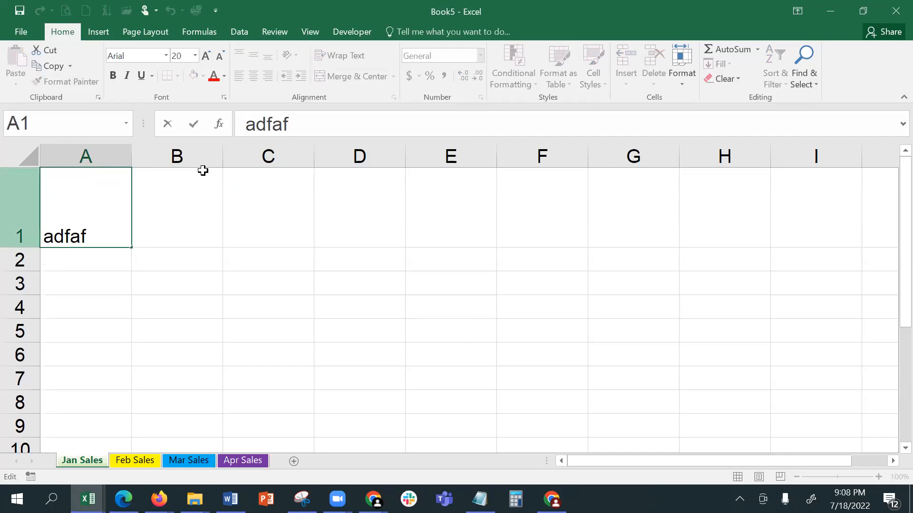
{"action": "double_click", "coordinate": [280, 122]}
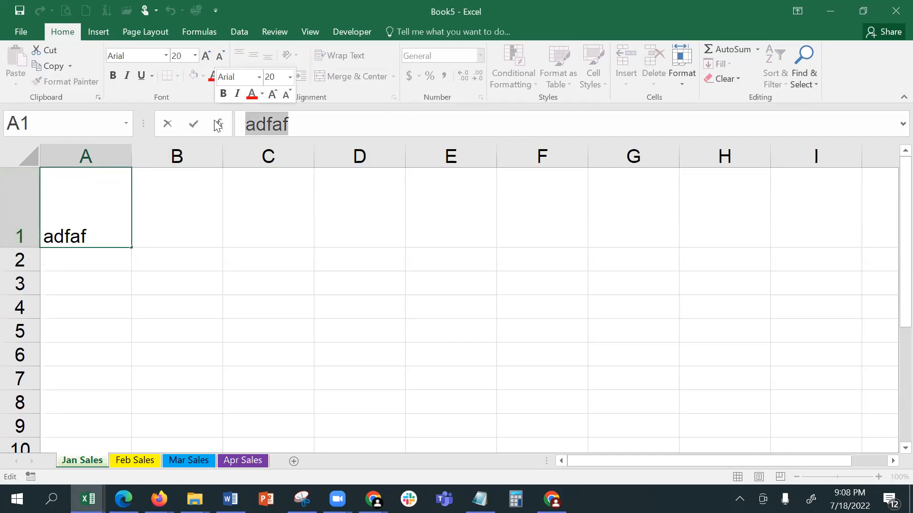
{"action": "type", "text": "Sales "}
{"action": "type", "text": "fo"}
{"action": "key", "text": "BackSpace"}
{"action": "key", "text": "BackSpace"}
{"action": "type", "text": "Da"}
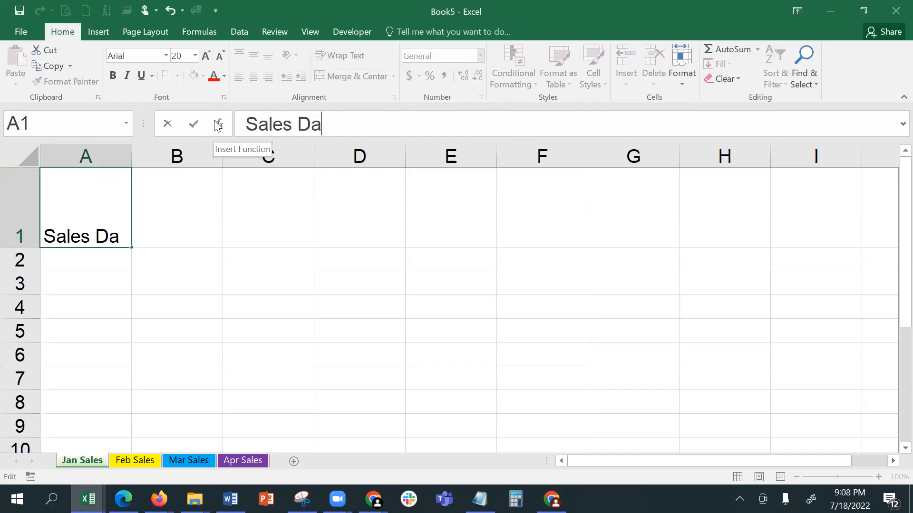
{"action": "type", "text": "ta for FY 20212"}
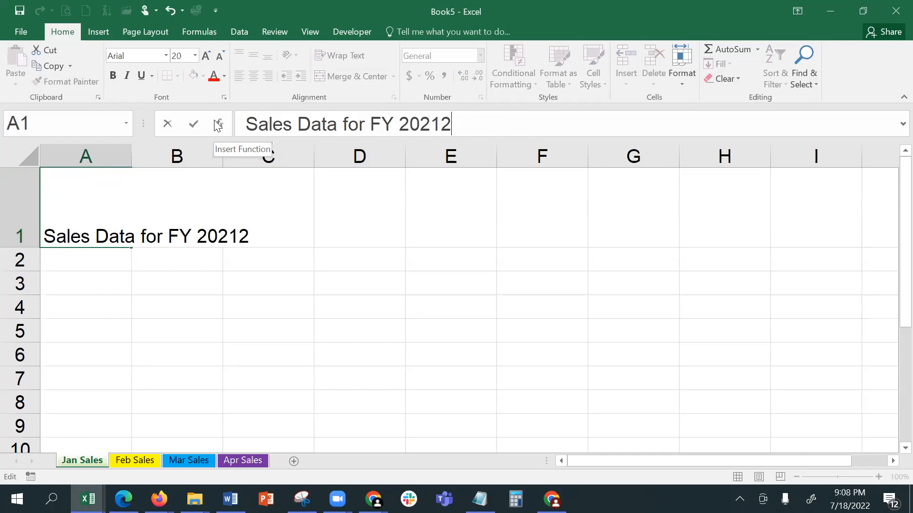
{"action": "key", "text": "BackSpace"}
{"action": "type", "text": "-22"}
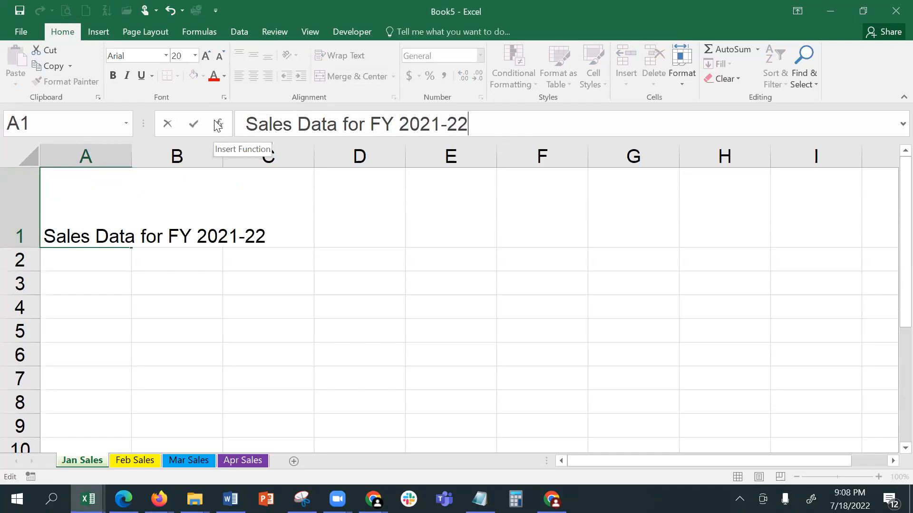
{"action": "key", "text": "ctrl+Return"}
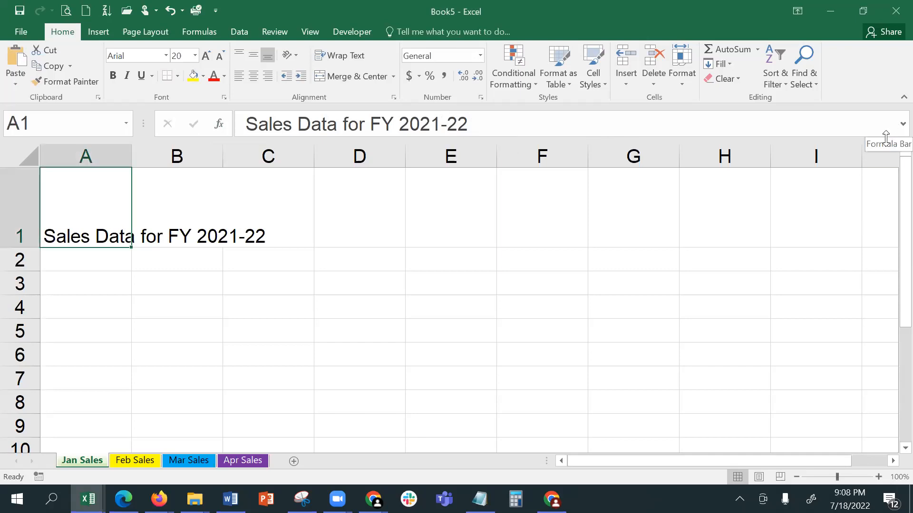
- Enlarge the formula bar to about three text lines high
{"action": "left_click_drag", "start_coordinate": [886, 137], "coordinate": [884, 204]}
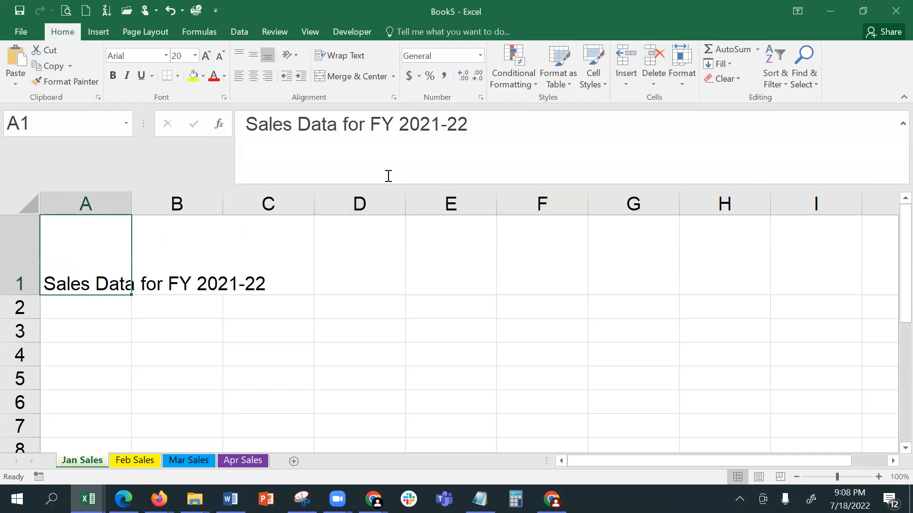
{"action": "left_click", "coordinate": [388, 172]}
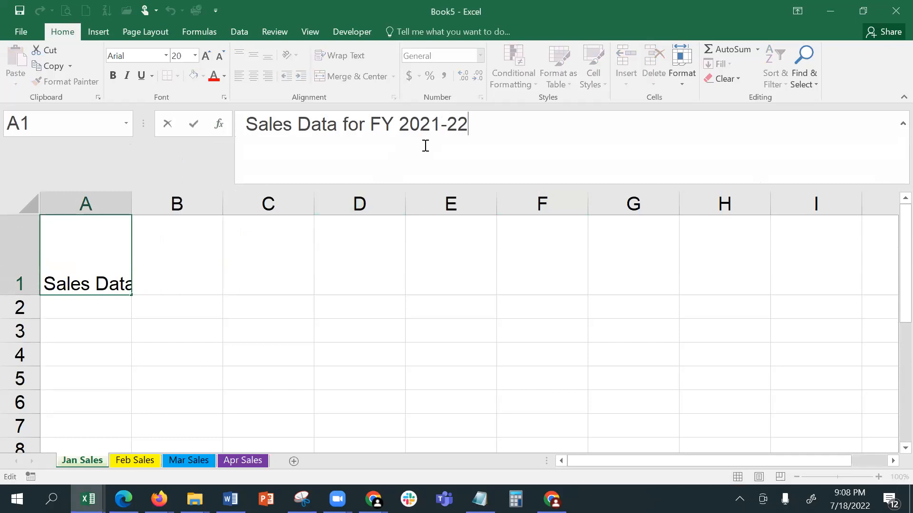
{"action": "key", "text": "Return"}
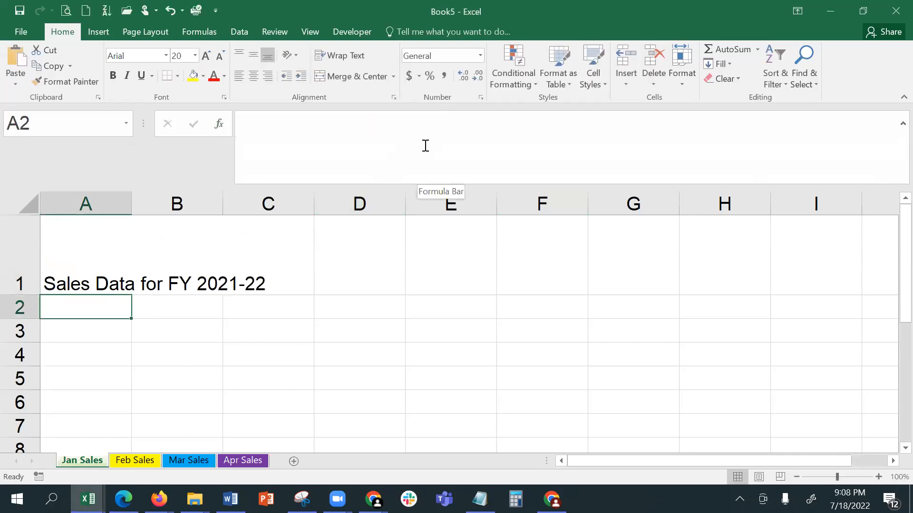
{"action": "key", "text": "Up"}
{"action": "left_click", "coordinate": [488, 121]}
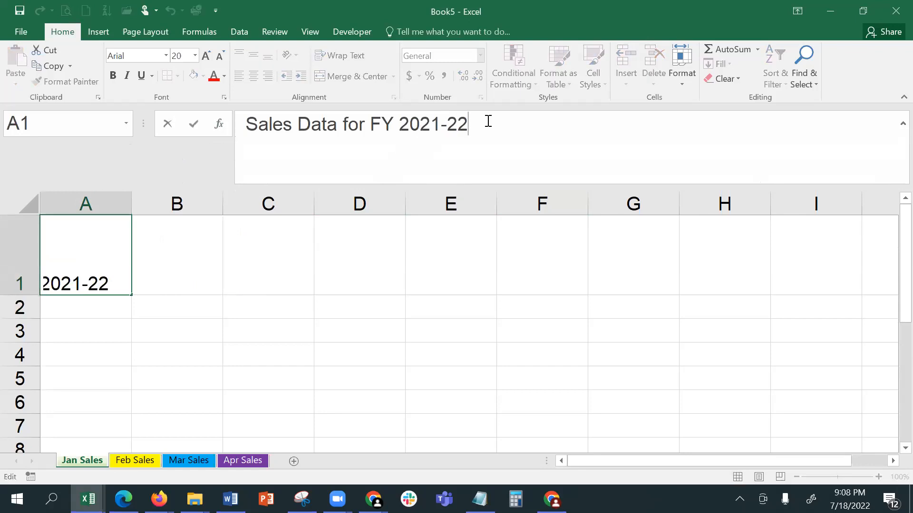
{"action": "key", "text": "Escape"}
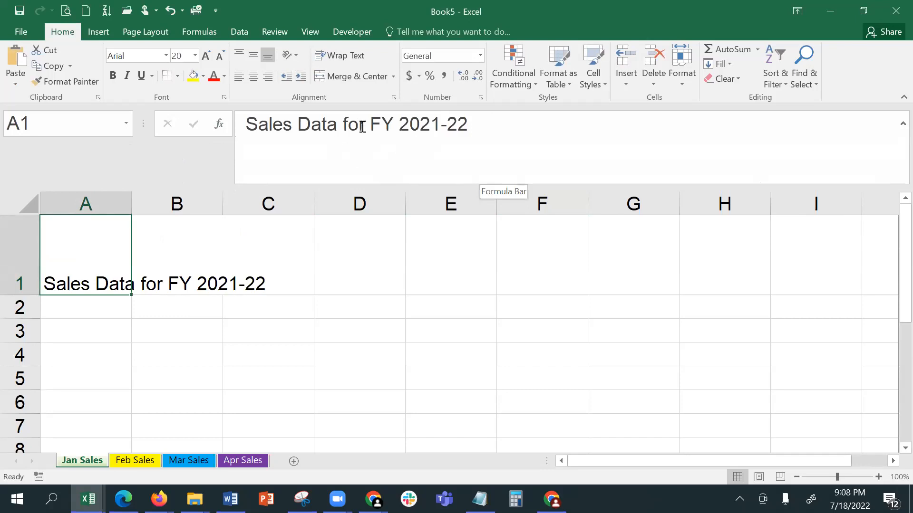
- Add "Region: North " in front of the title in A1 and narrow column A slightly
{"action": "left_click", "coordinate": [246, 126]}
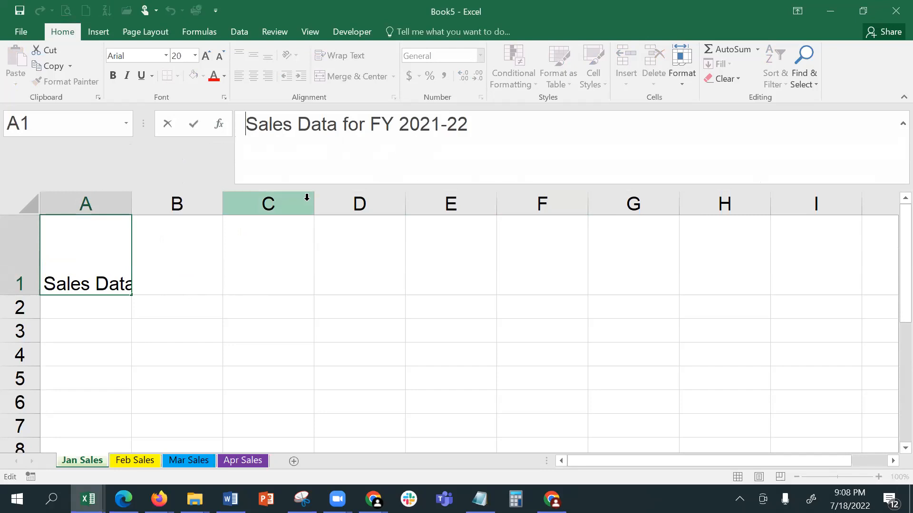
{"action": "type", "text": "Region"}
{"action": "key", "text": "BackSpace"}
{"action": "type", "text": ": North"}
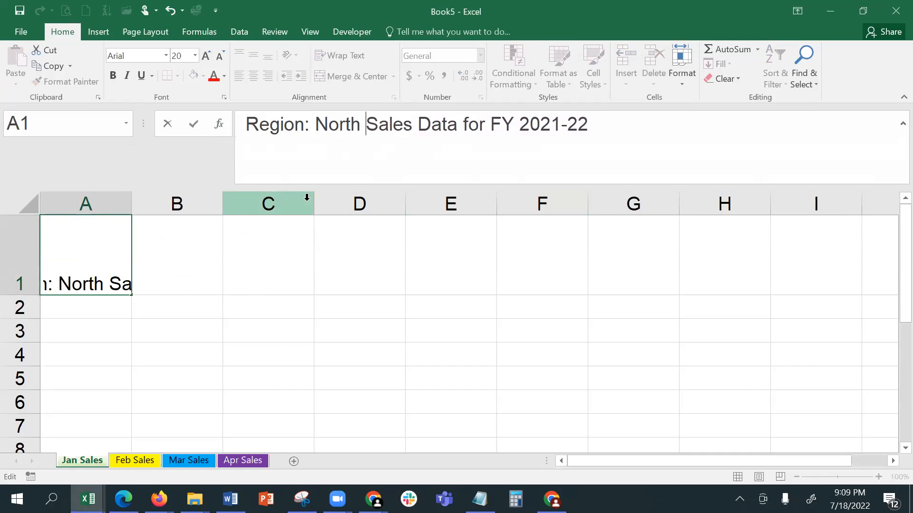
{"action": "key", "text": "ctrl+Return"}
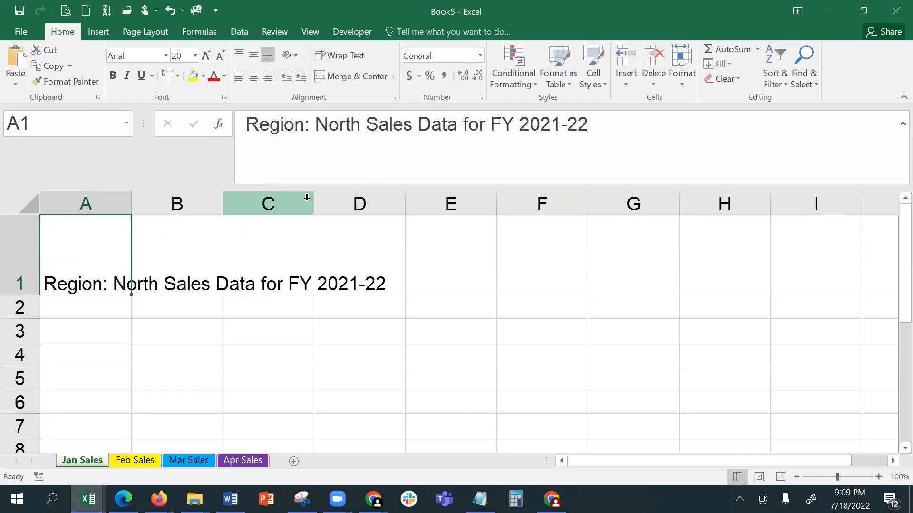
{"action": "key", "text": "Return"}
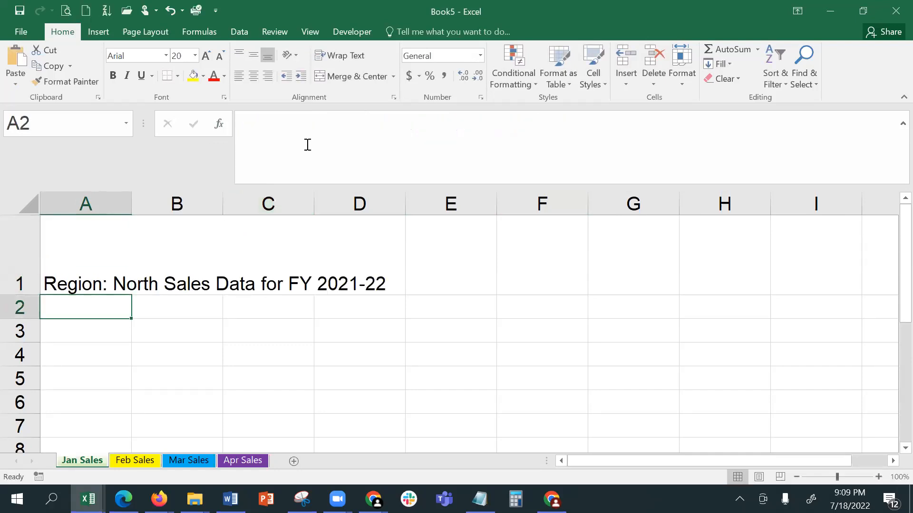
{"action": "left_click", "coordinate": [105, 266]}
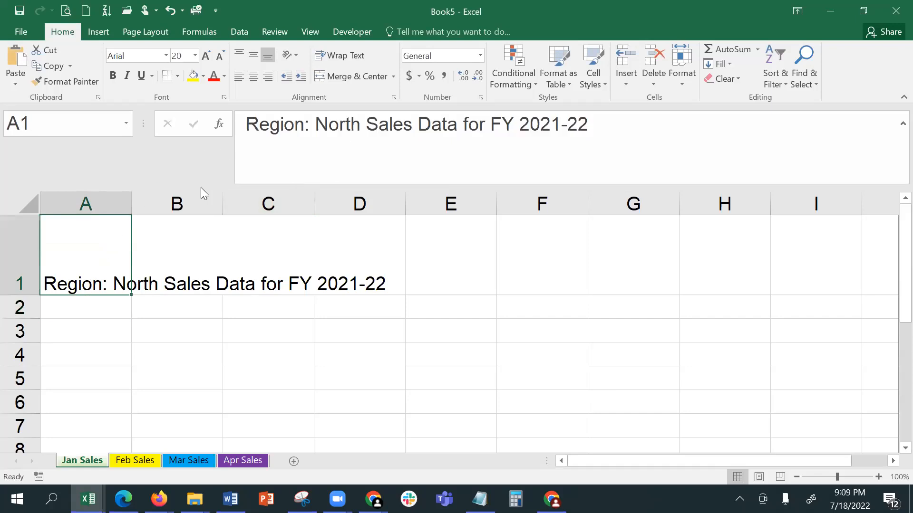
{"action": "mouse_move", "coordinate": [129, 210]}
{"action": "left_mouse_down"}
{"action": "mouse_move", "coordinate": [115, 210]}
{"action": "mouse_move", "coordinate": [132, 205]}
{"action": "left_mouse_up"}
{"action": "left_click", "coordinate": [361, 126]}
{"action": "left_click", "coordinate": [369, 126]}
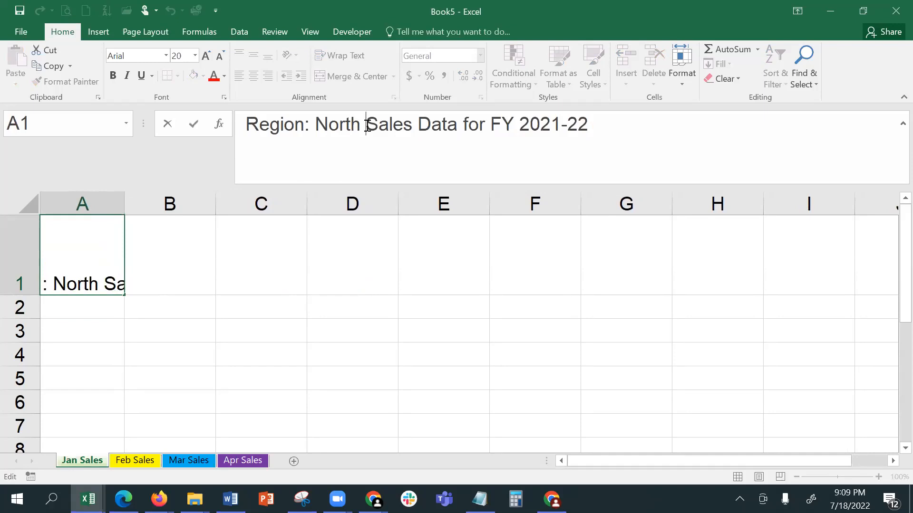
{"action": "key", "text": "Return"}
{"action": "key", "text": "Up"}
{"action": "left_click", "coordinate": [368, 126]}
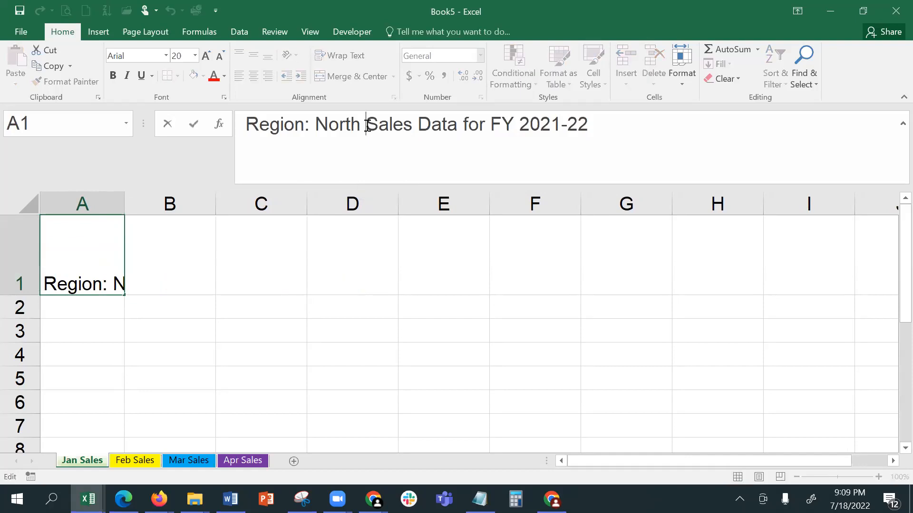
{"action": "key", "text": "Escape"}
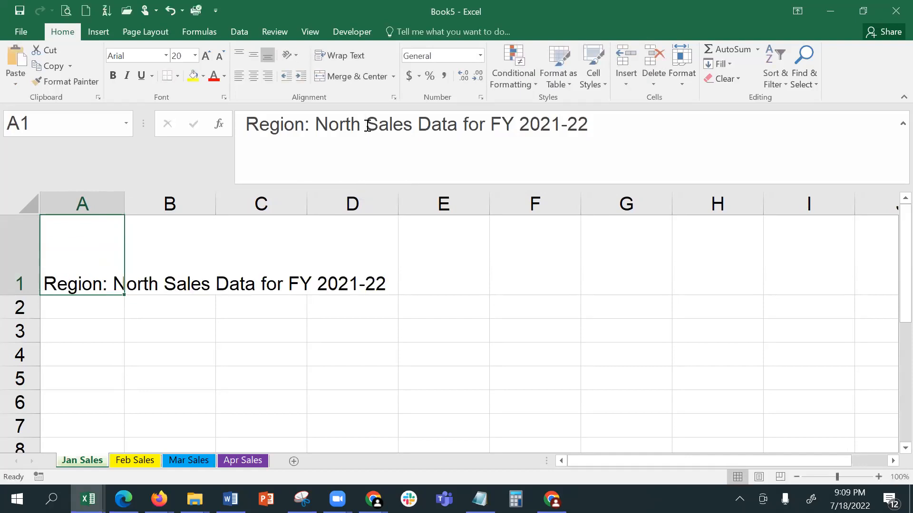
- Compare what the formula bar holds for cells A1 and C1 to see which cell contains the title
{"action": "left_click", "coordinate": [368, 126]}
{"action": "left_click", "coordinate": [422, 129]}
{"action": "left_click", "coordinate": [420, 129]}
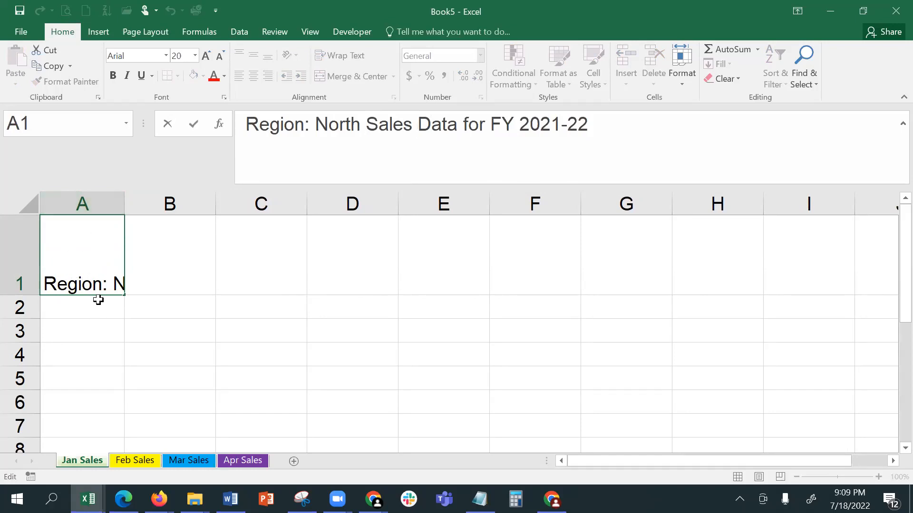
{"action": "left_click", "coordinate": [286, 267]}
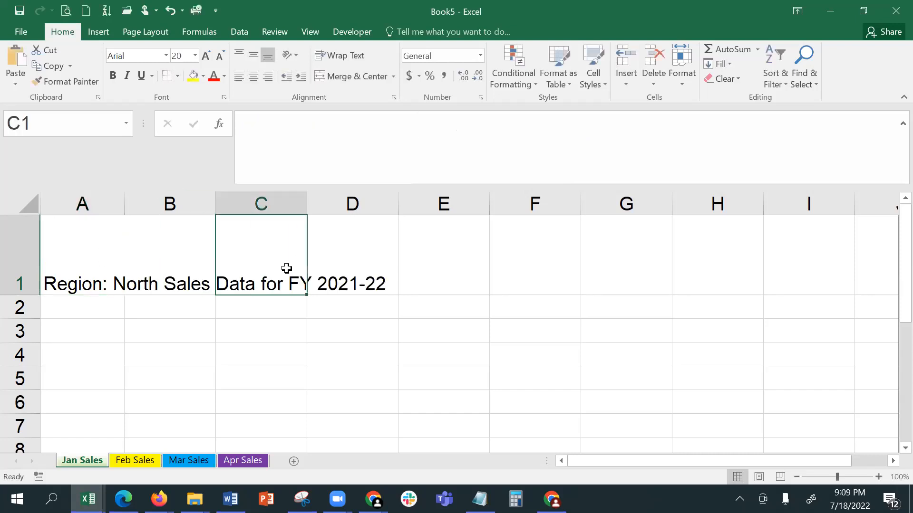
{"action": "left_click", "coordinate": [105, 257]}
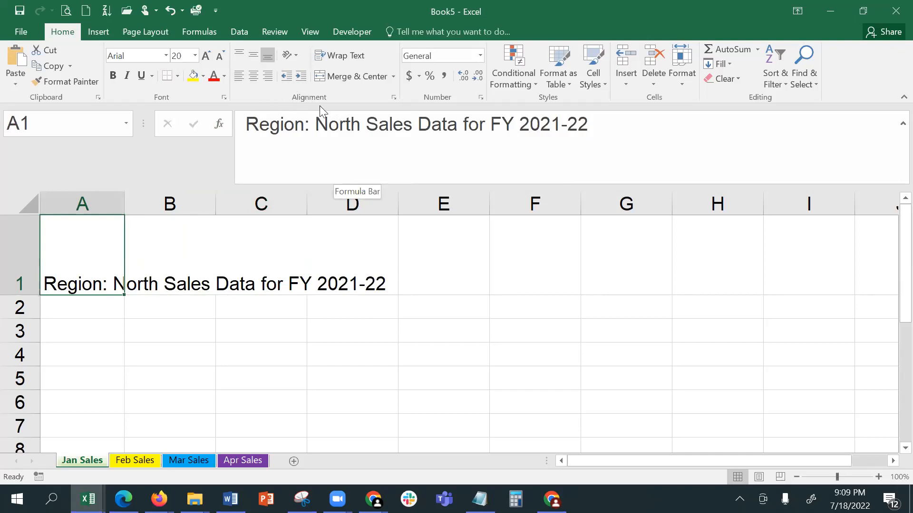
- Try the middle, top and bottom vertical alignments on the title in A1, finishing with bottom
{"action": "left_click", "coordinate": [253, 57]}
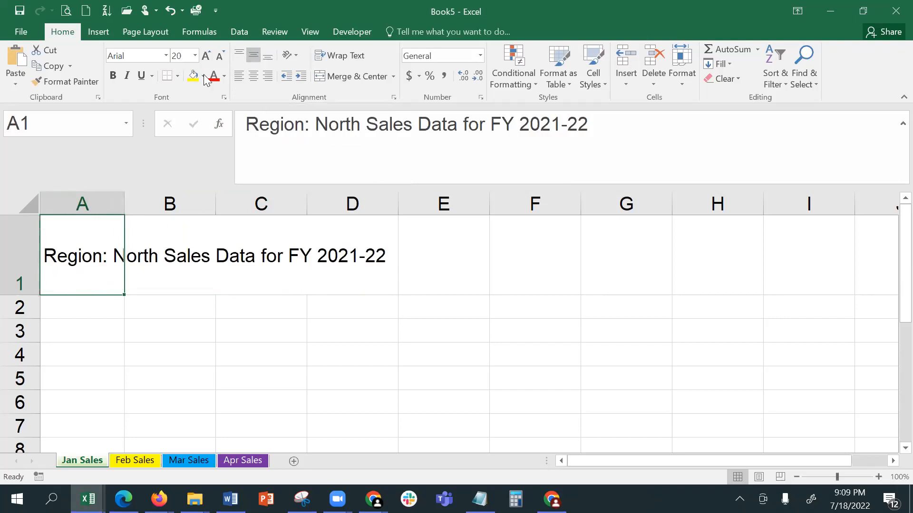
{"action": "left_click", "coordinate": [239, 56]}
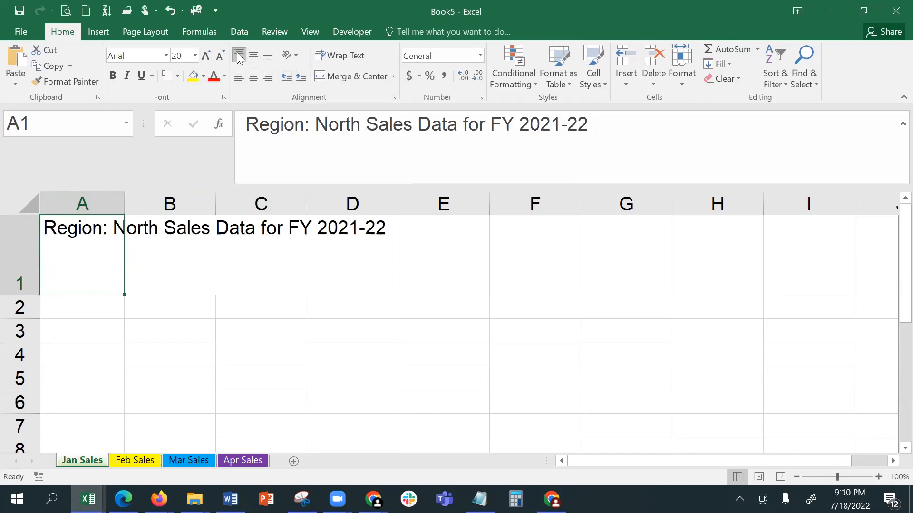
{"action": "left_click", "coordinate": [250, 58]}
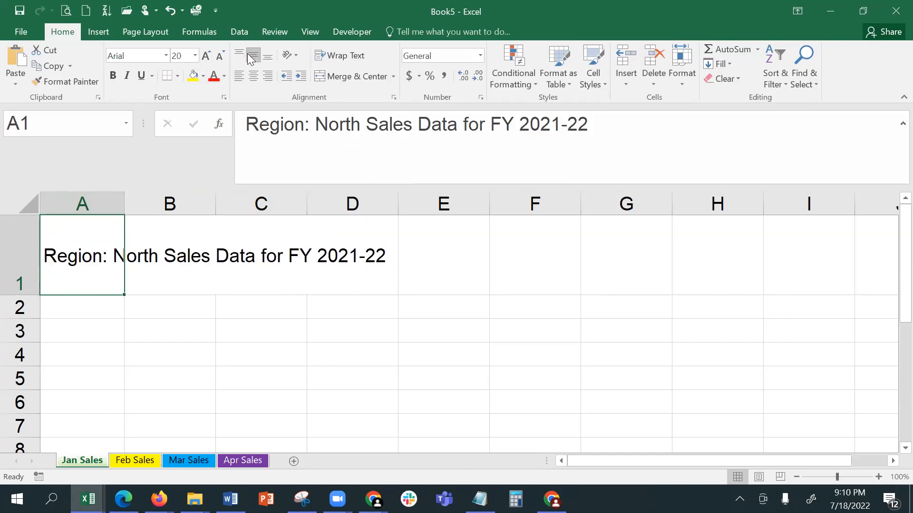
{"action": "left_click", "coordinate": [267, 60]}
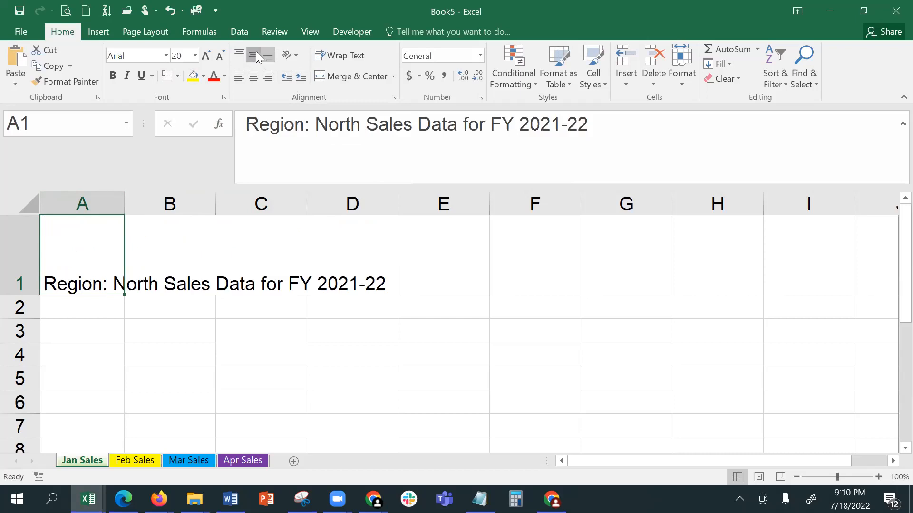
{"action": "left_click", "coordinate": [255, 54]}
{"action": "left_click", "coordinate": [240, 52]}
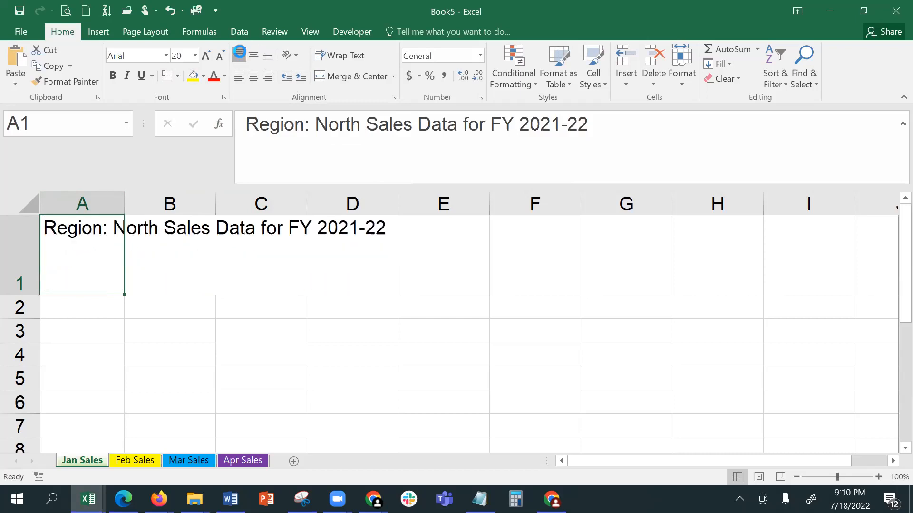
{"action": "left_click", "coordinate": [267, 57]}
{"action": "left_click", "coordinate": [252, 57]}
{"action": "left_click", "coordinate": [268, 61]}
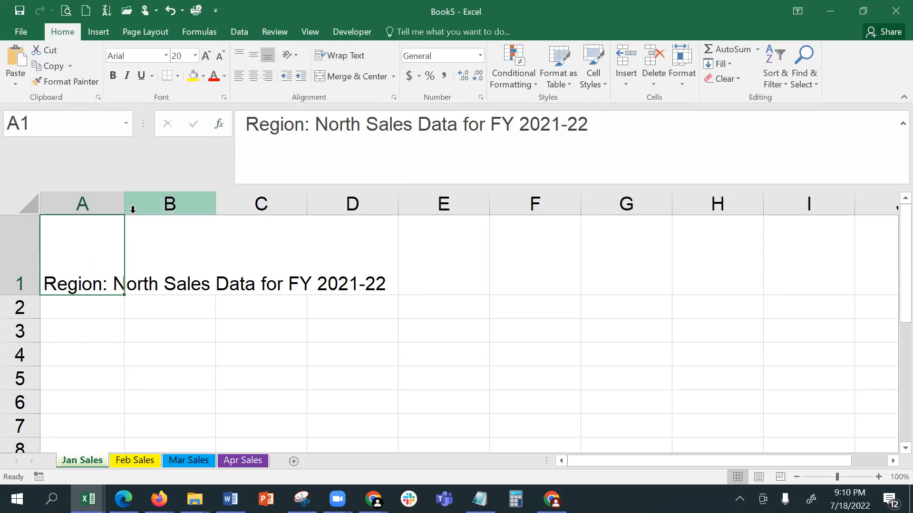
- Widen column A to about eight times its width and center the title in A1 both horizontally and vertically
{"action": "left_click_drag", "start_coordinate": [124, 204], "coordinate": [760, 193]}
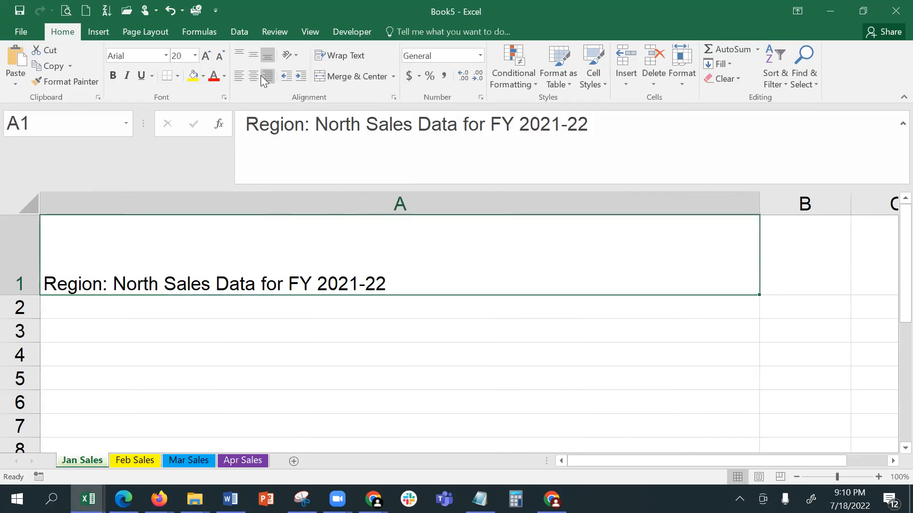
{"action": "left_click", "coordinate": [239, 79]}
{"action": "left_click", "coordinate": [253, 77]}
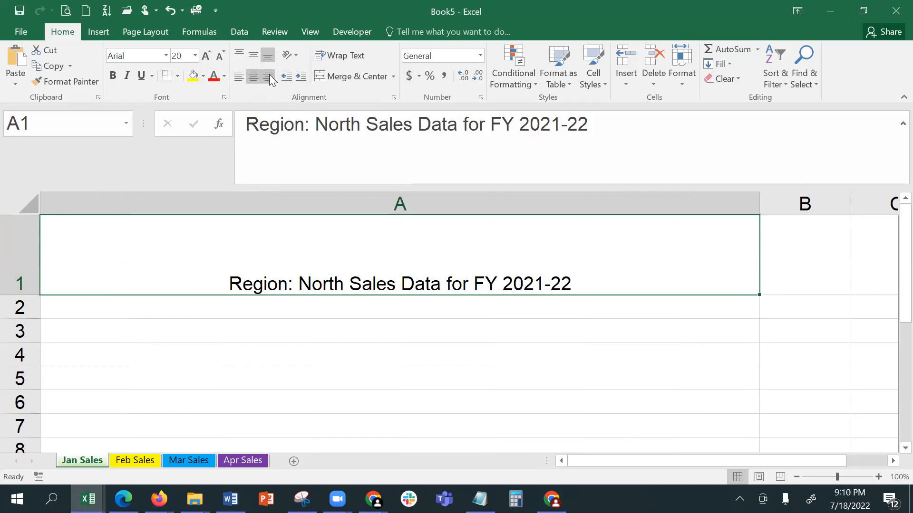
{"action": "left_click", "coordinate": [268, 76]}
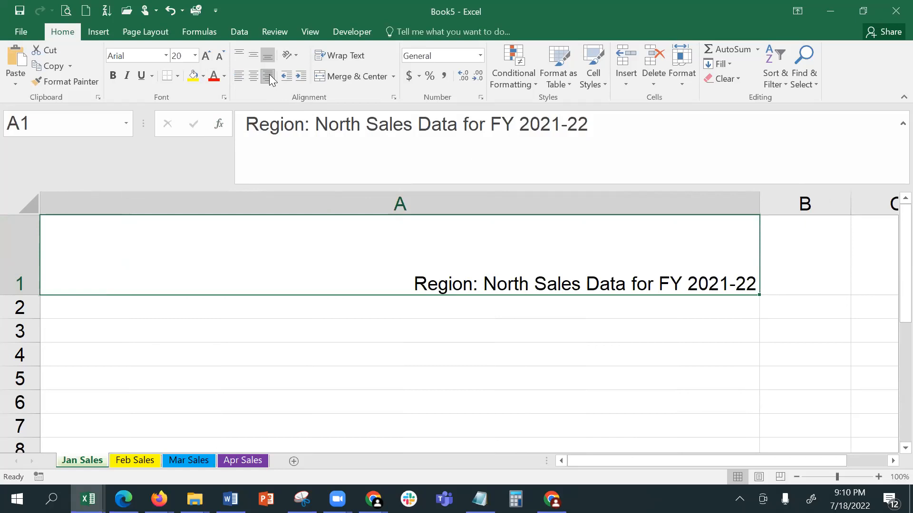
{"action": "left_click", "coordinate": [254, 79]}
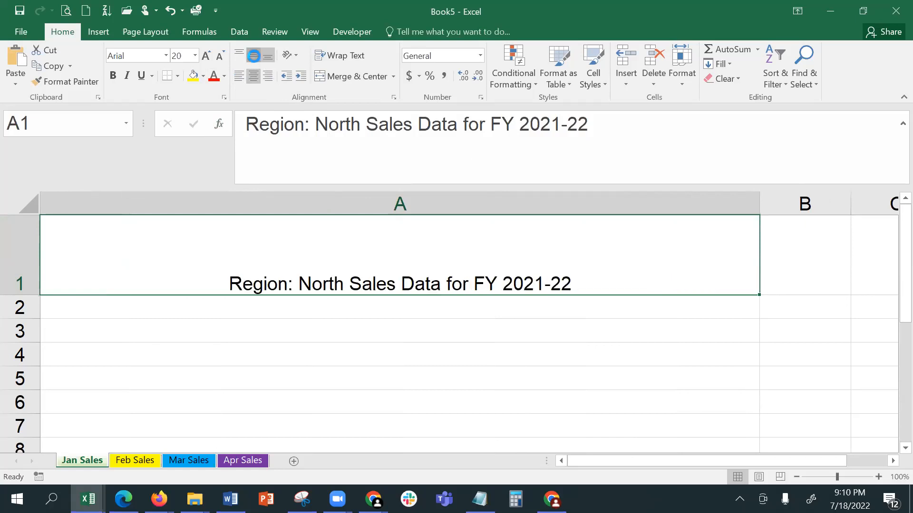
{"action": "left_click", "coordinate": [254, 56]}
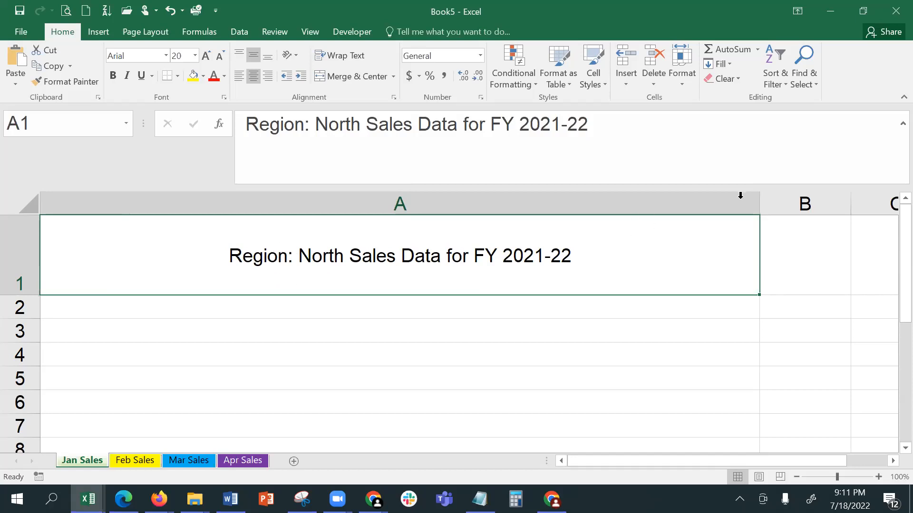
- Narrow column A to about one and a half standard columns and enter the headings Product and Salesperson in A2 and B2
{"action": "left_click_drag", "start_coordinate": [759, 204], "coordinate": [178, 206]}
{"action": "scroll", "coordinate": [277, 321], "scroll_direction": "down", "scroll_amount": 2}
{"action": "scroll", "coordinate": [276, 321], "scroll_direction": "up", "scroll_amount": 2}
{"action": "left_click", "coordinate": [101, 312]}
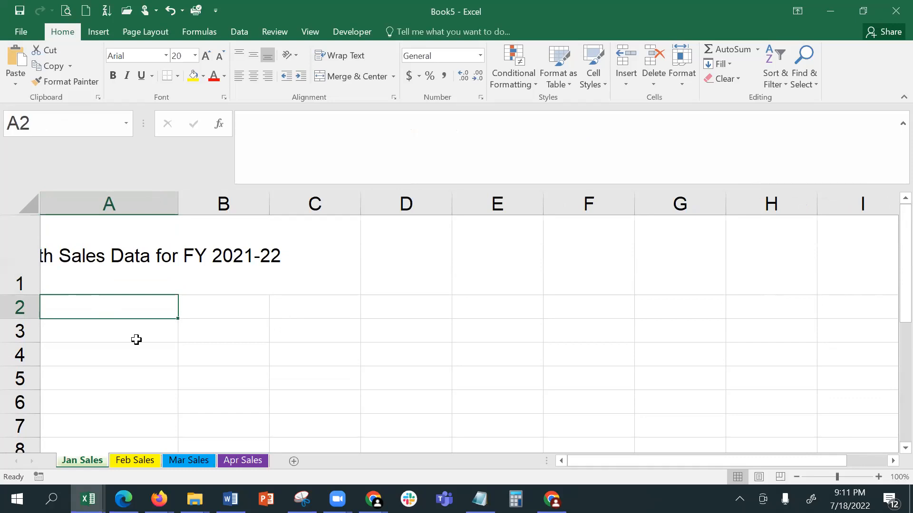
{"action": "type", "text": "Product"}
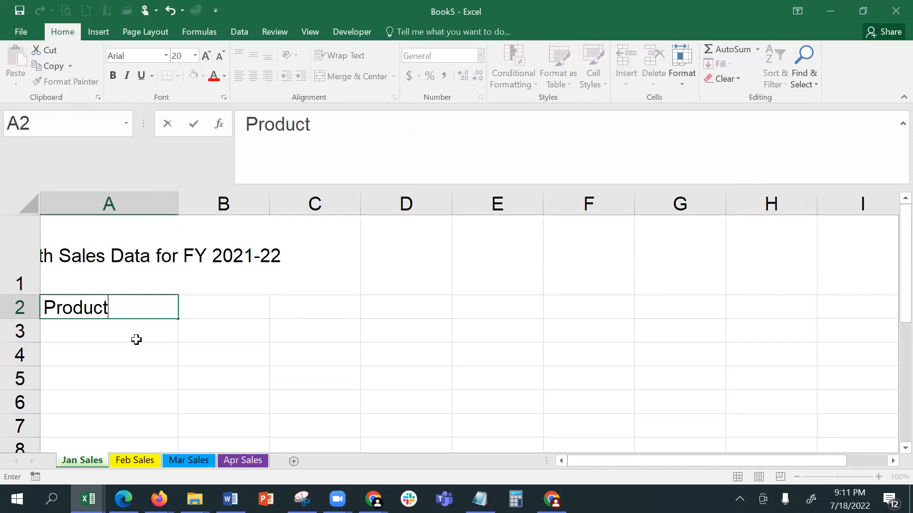
{"action": "key", "text": "Tab"}
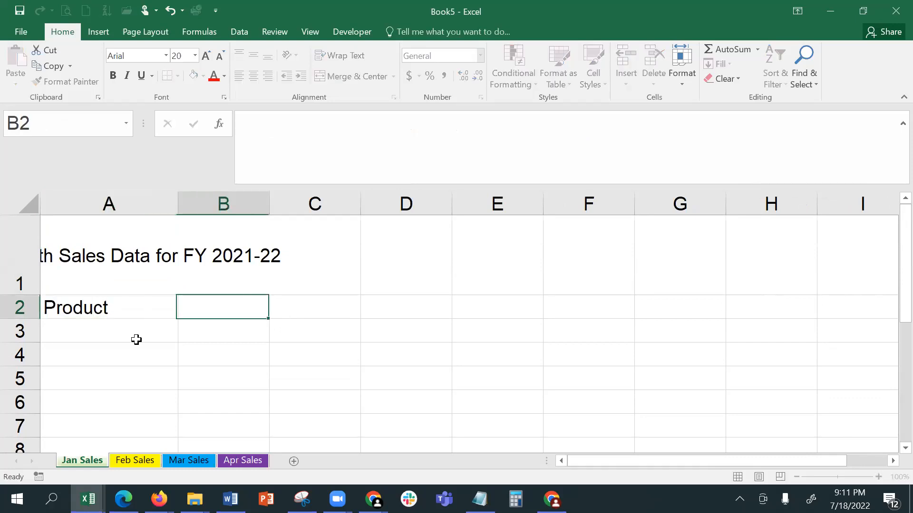
{"action": "type", "text": "Salespero"}
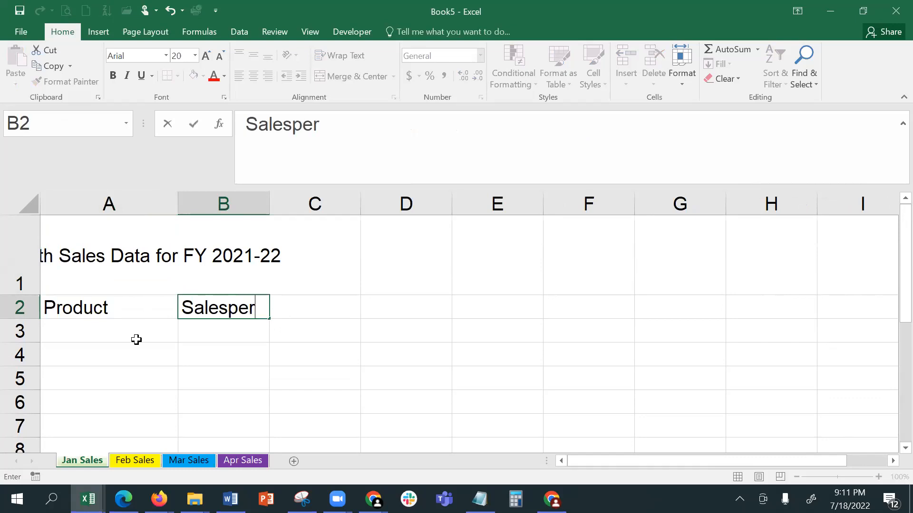
{"action": "key", "text": "BackSpace"}
{"action": "type", "text": "son"}
{"action": "key", "text": "Tab"}
- Enter the headings Category, Amount and Unit in cells C2 to E2
{"action": "type", "text": "Category"}
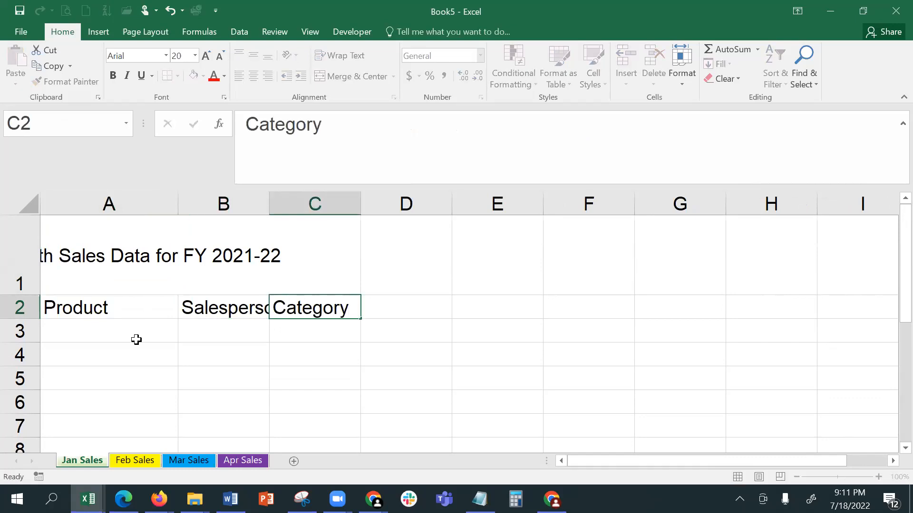
{"action": "key", "text": "Tab"}
{"action": "type", "text": "A"}
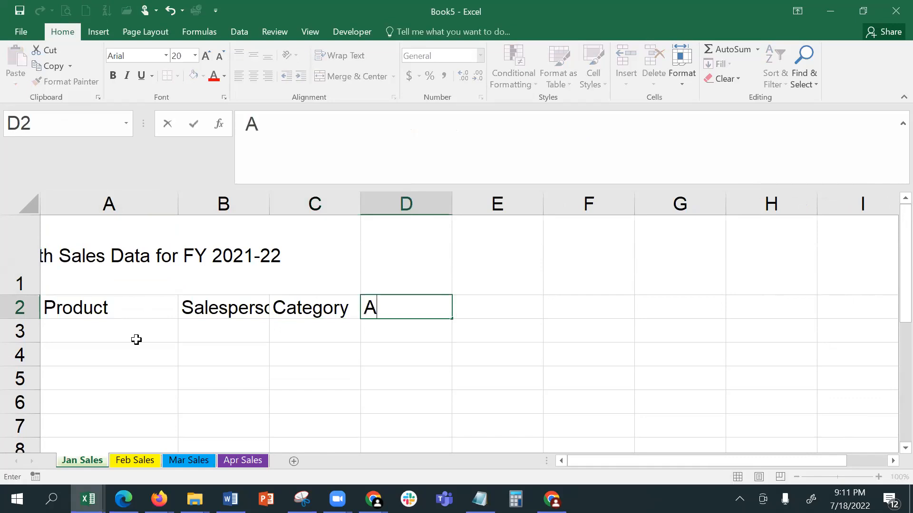
{"action": "type", "text": "mount"}
{"action": "key", "text": "Tab"}
{"action": "type", "text": "Unit"}
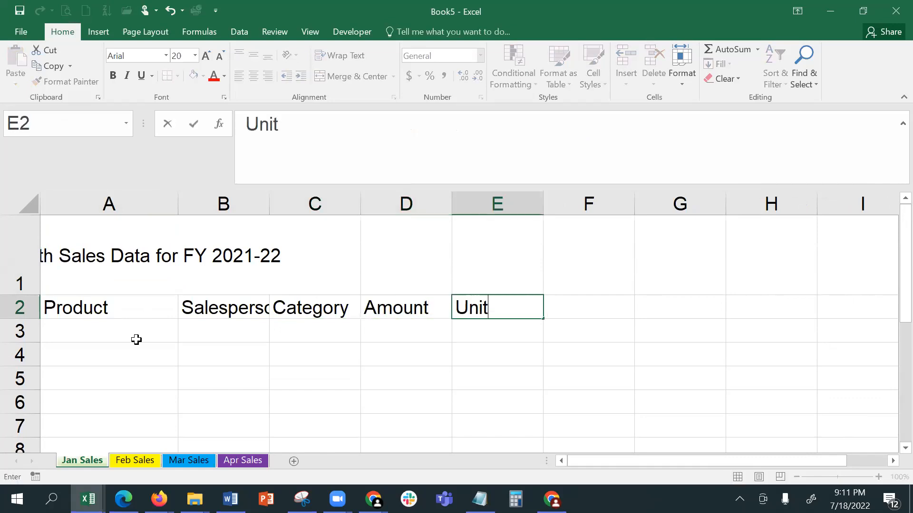
{"action": "key", "text": "Return"}
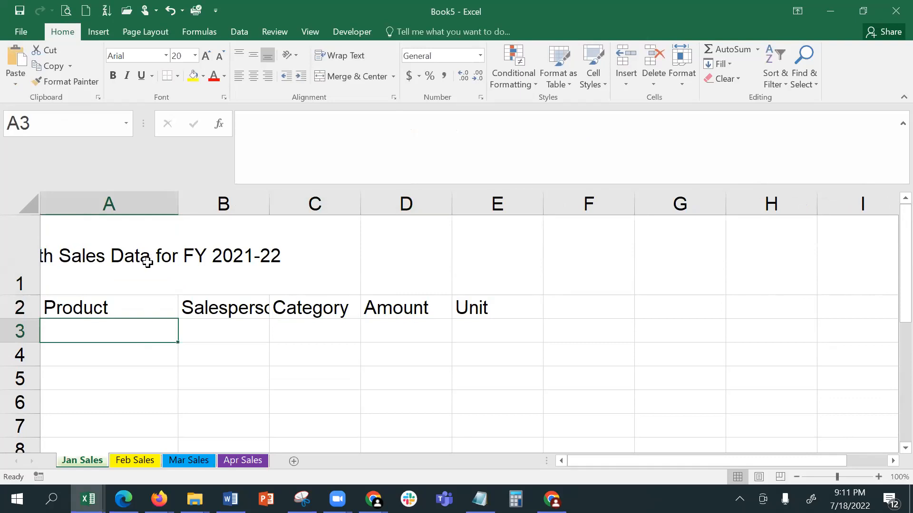
- Replace the heading in E2 with Qty
{"action": "left_click", "coordinate": [489, 307]}
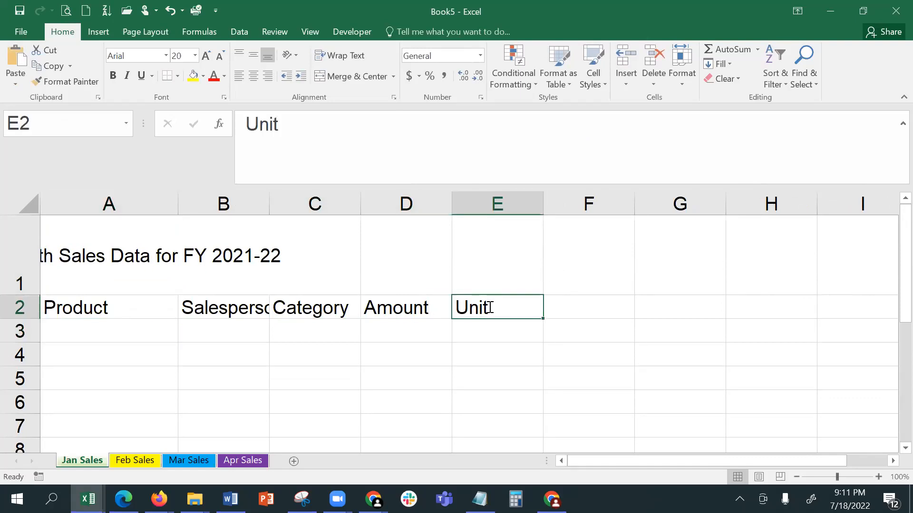
{"action": "type", "text": "Qty"}
{"action": "key", "text": "Return"}
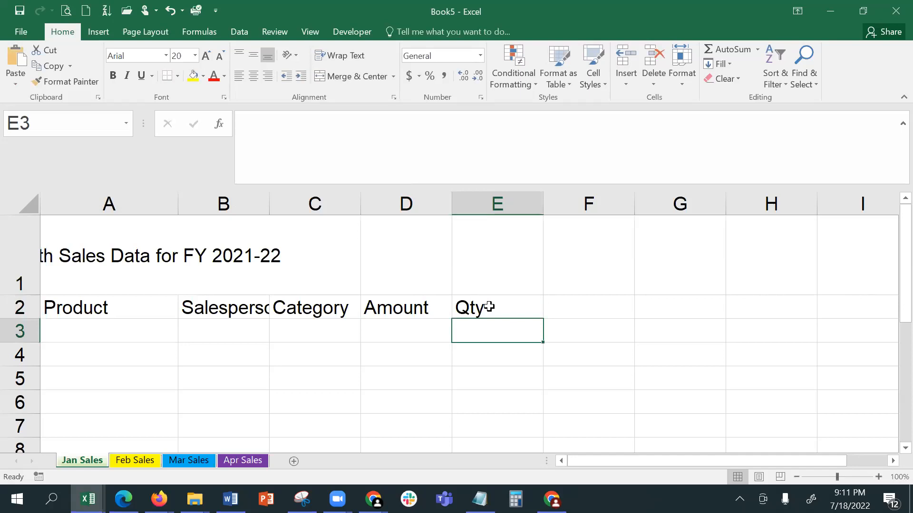
- Autofit column A to the title in A1 and columns B to E to their headings
{"action": "left_click", "coordinate": [72, 232]}
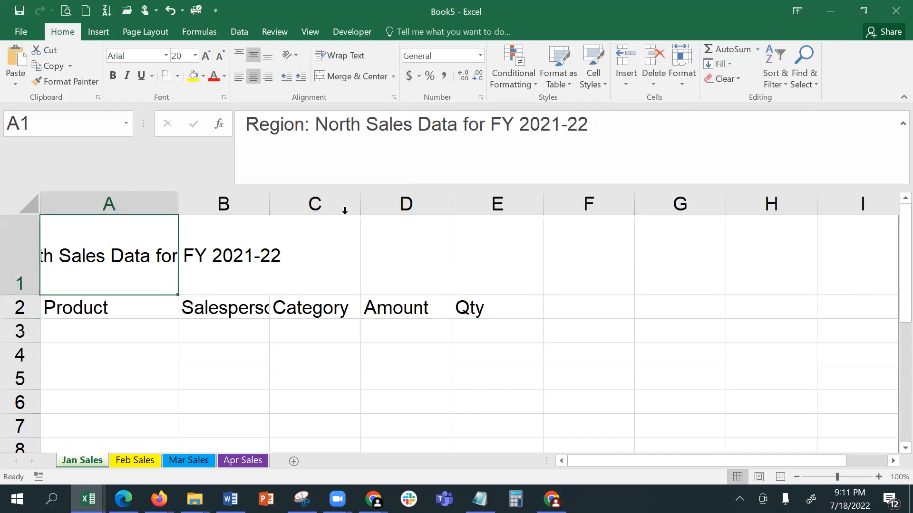
{"action": "left_click", "coordinate": [46, 305]}
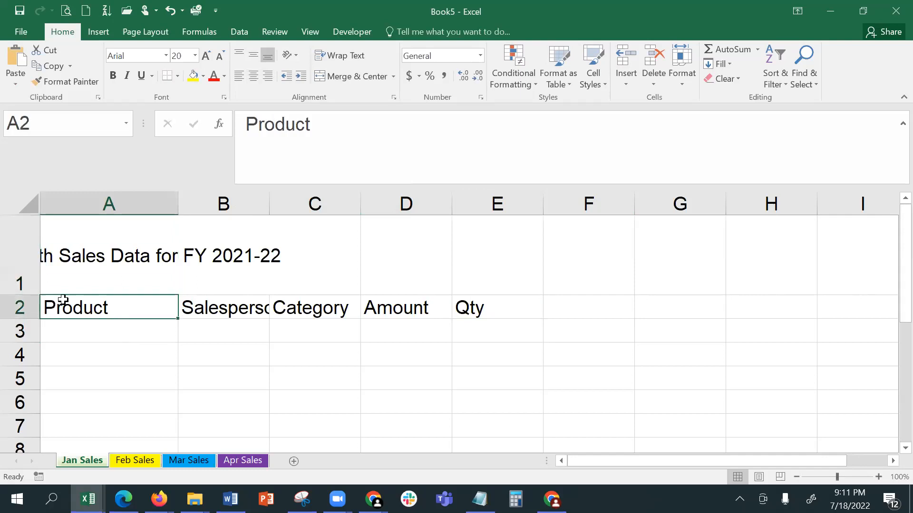
{"action": "double_click", "coordinate": [178, 204]}
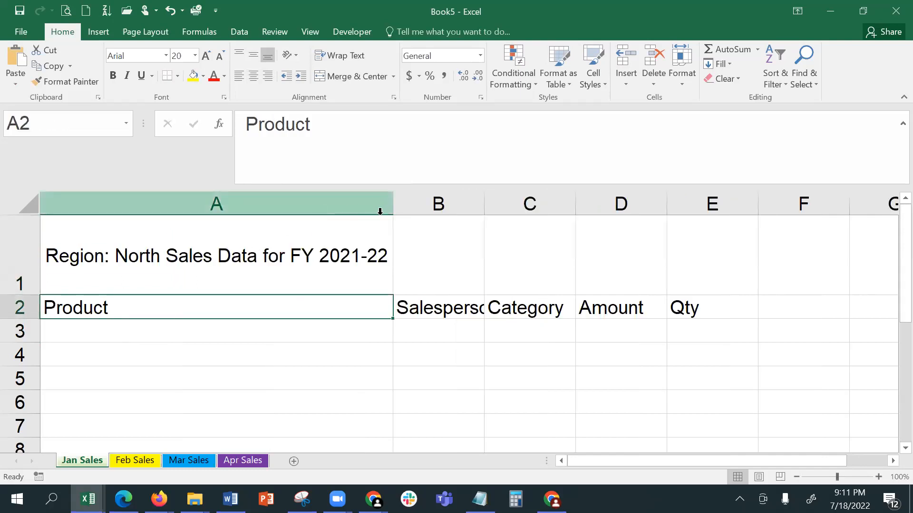
{"action": "left_click", "coordinate": [82, 264]}
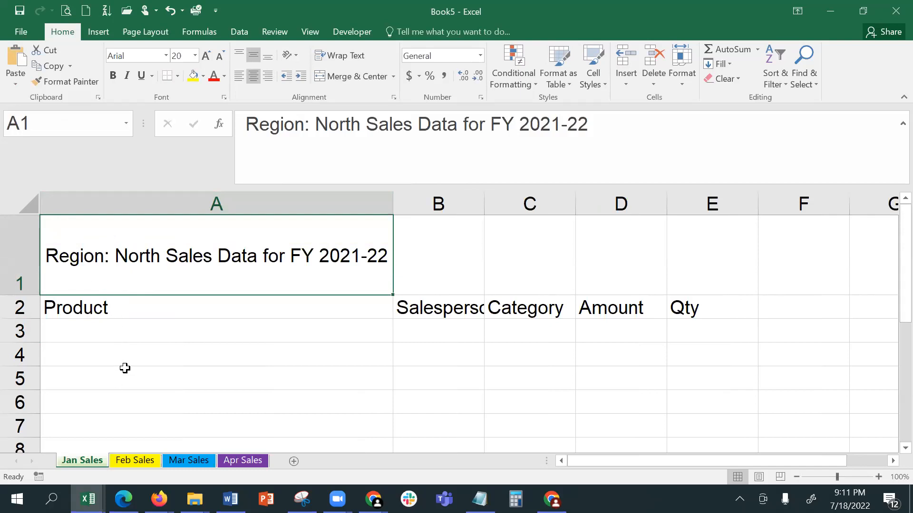
{"action": "left_click_drag", "start_coordinate": [485, 204], "coordinate": [429, 204]}
{"action": "double_click", "coordinate": [428, 201]}
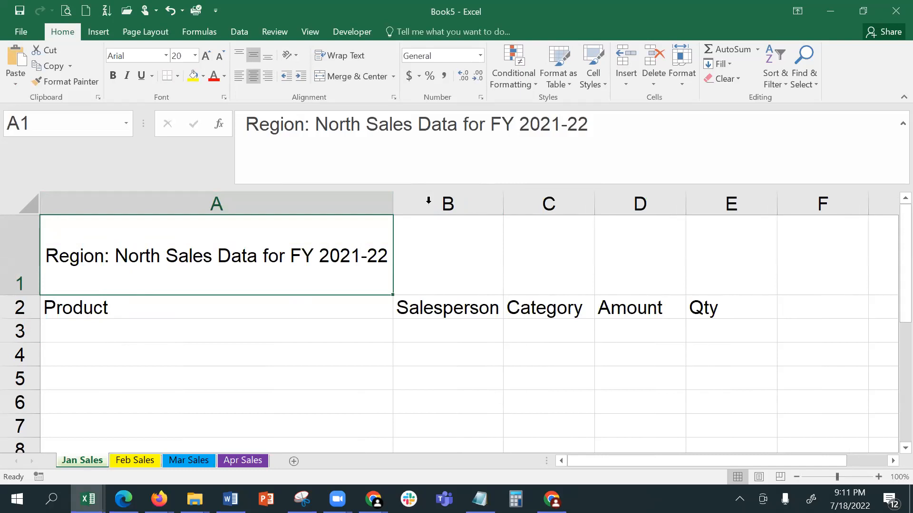
{"action": "double_click", "coordinate": [592, 199]}
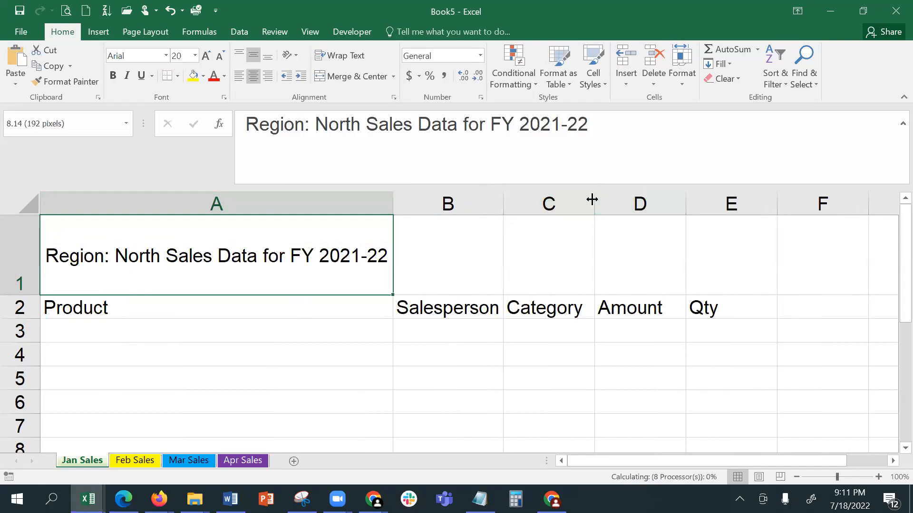
{"action": "double_click", "coordinate": [677, 202]}
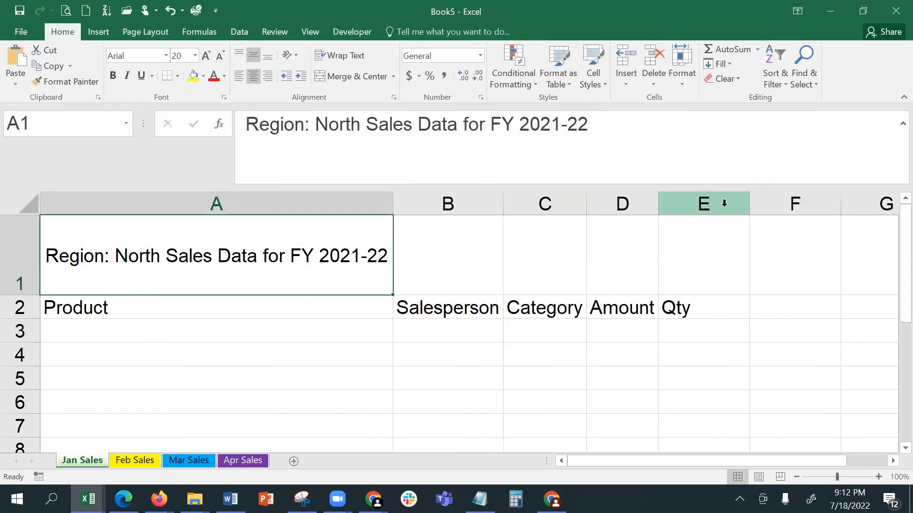
{"action": "double_click", "coordinate": [749, 204]}
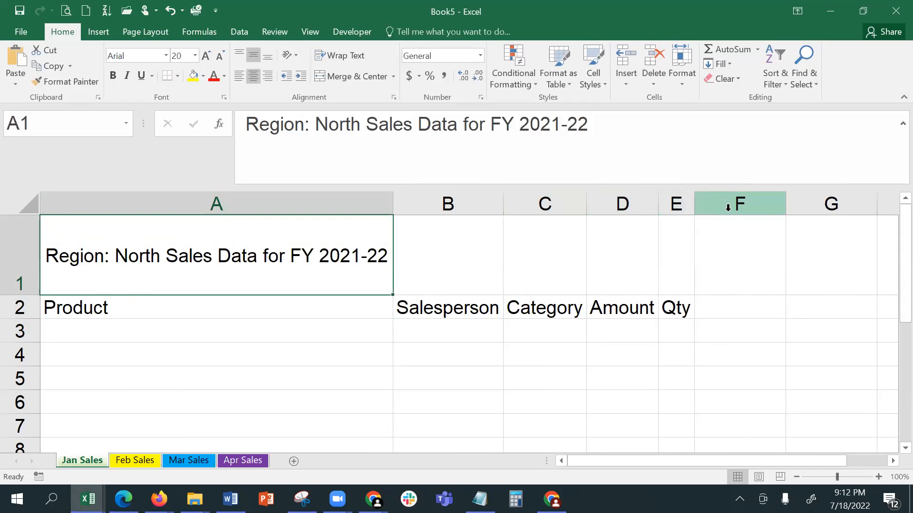
- Merge and center the title across A1 to E1, and autofit column A to the Product heading
{"action": "left_click_drag", "start_coordinate": [144, 265], "coordinate": [665, 244]}
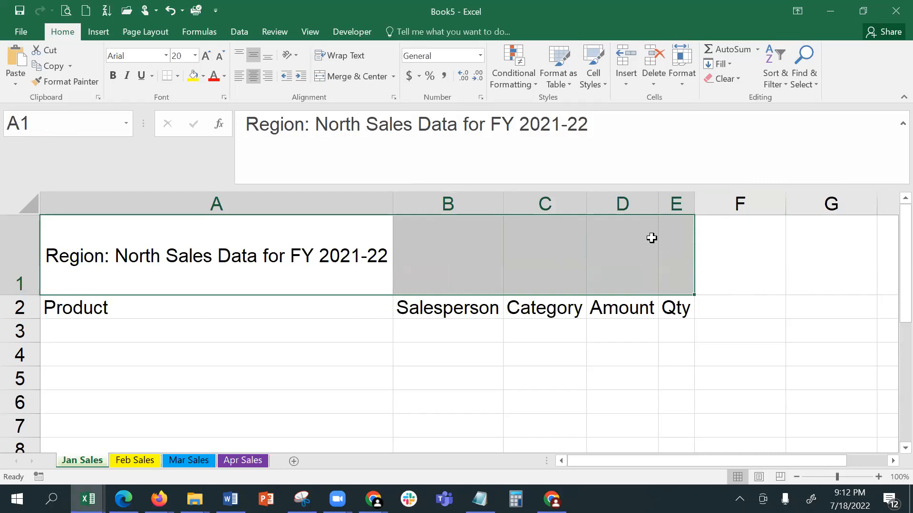
{"action": "left_click", "coordinate": [353, 76]}
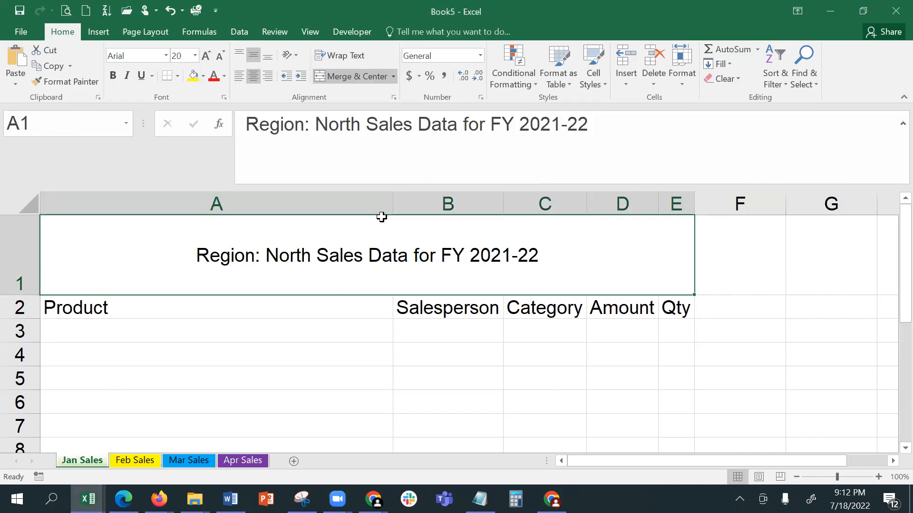
{"action": "double_click", "coordinate": [393, 203]}
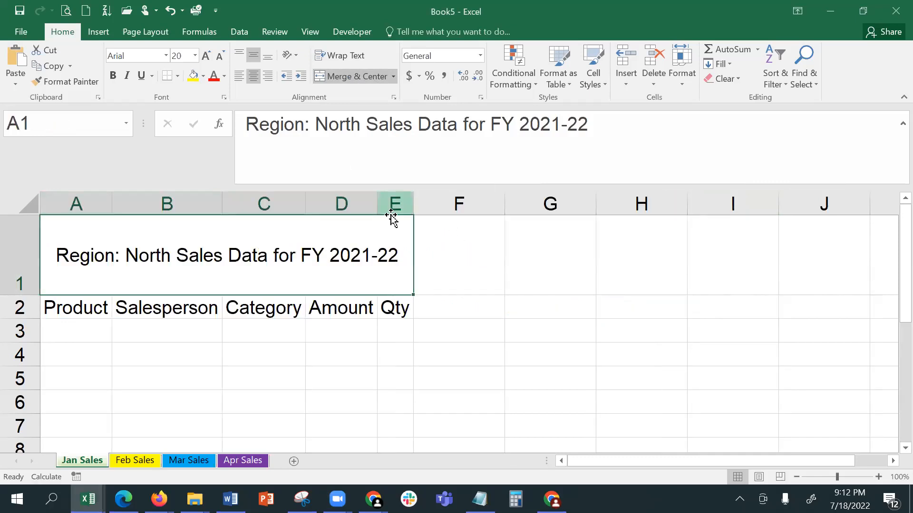
- Autofit the height of row 1 to the merged title
{"action": "left_click_drag", "start_coordinate": [23, 295], "coordinate": [23, 296]}
{"action": "double_click", "coordinate": [23, 296]}
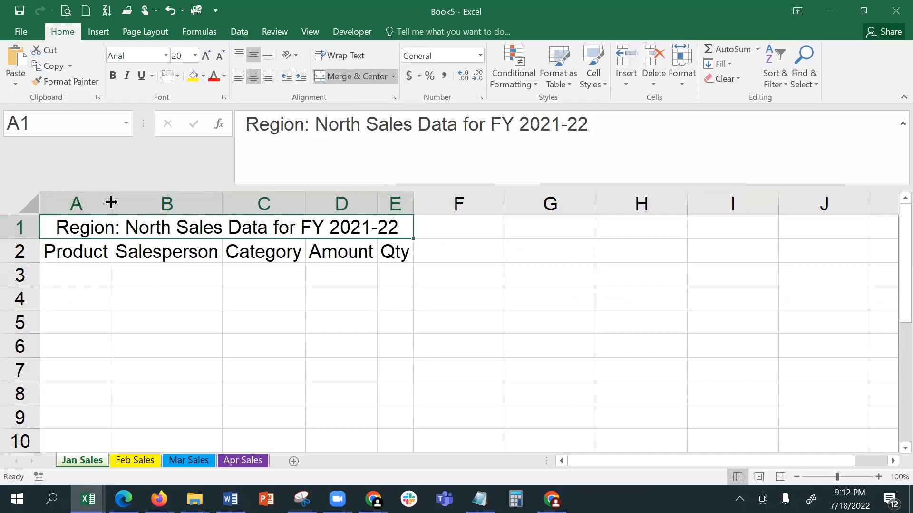
{"action": "left_click_drag", "start_coordinate": [220, 203], "coordinate": [219, 203]}
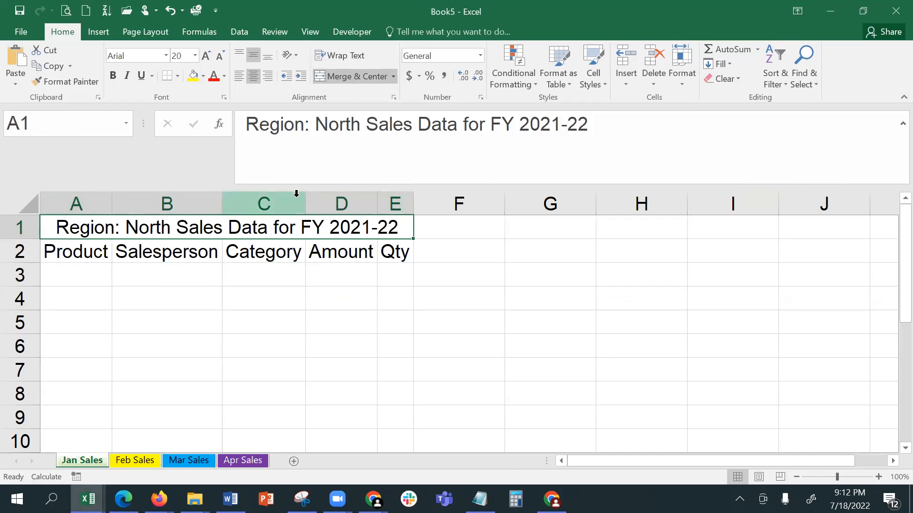
{"action": "left_click_drag", "start_coordinate": [376, 197], "coordinate": [378, 197]}
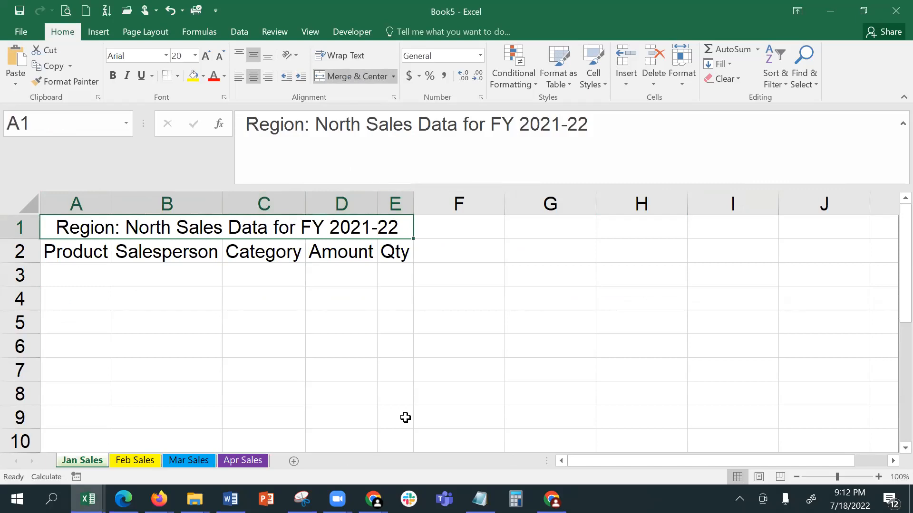
- Enter Chocolate as the product in cell A3
{"action": "left_click", "coordinate": [77, 273]}
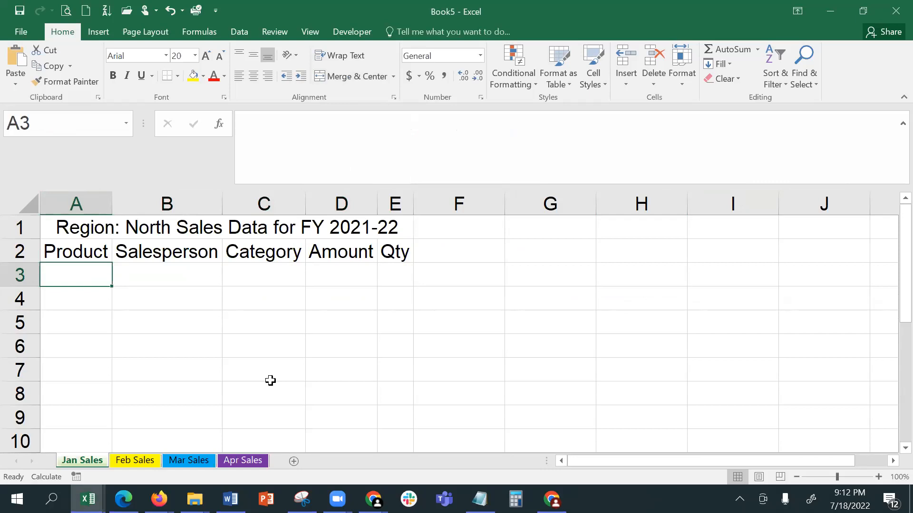
{"action": "type", "text": "Chocolate"}
{"action": "key", "text": "Tab"}
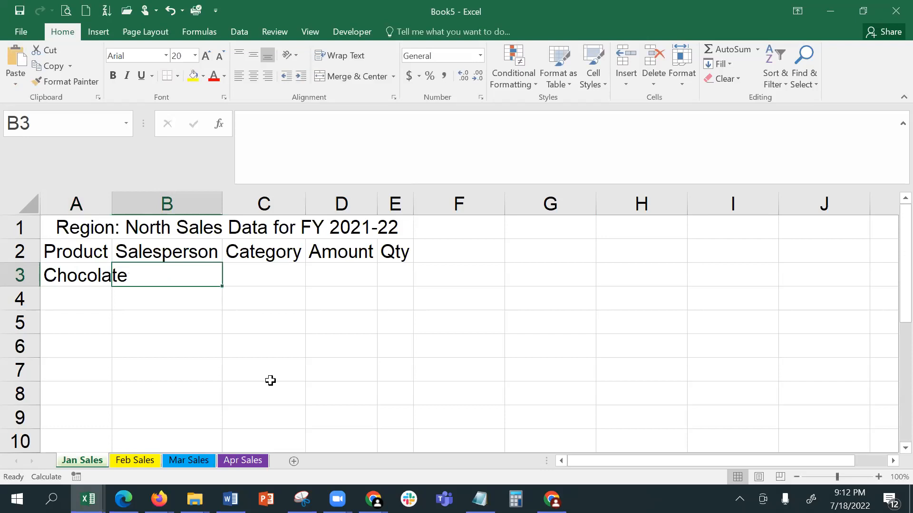
{"action": "key", "text": "Left"}
- Enter Cadbury as the product in cell A3 and the salesperson's first name in B3
{"action": "type", "text": "Ca"}
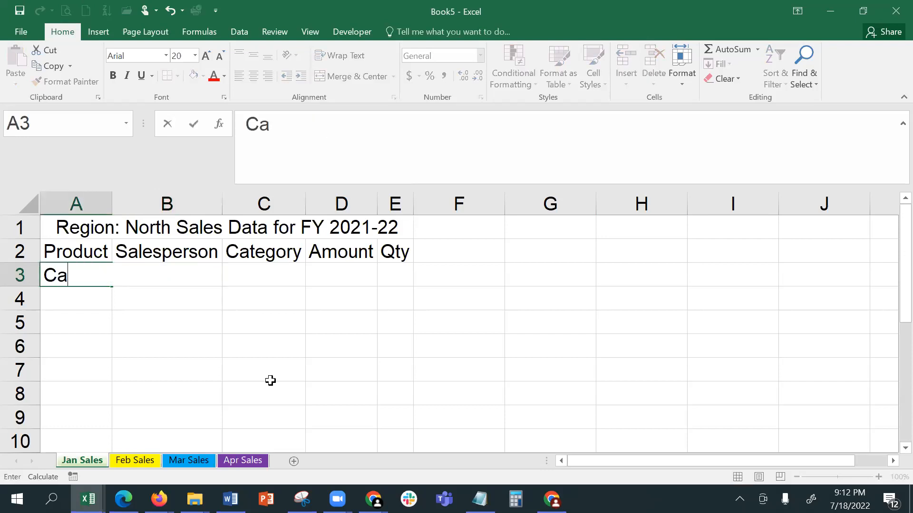
{"action": "type", "text": "dbury"}
{"action": "key", "text": "Tab"}
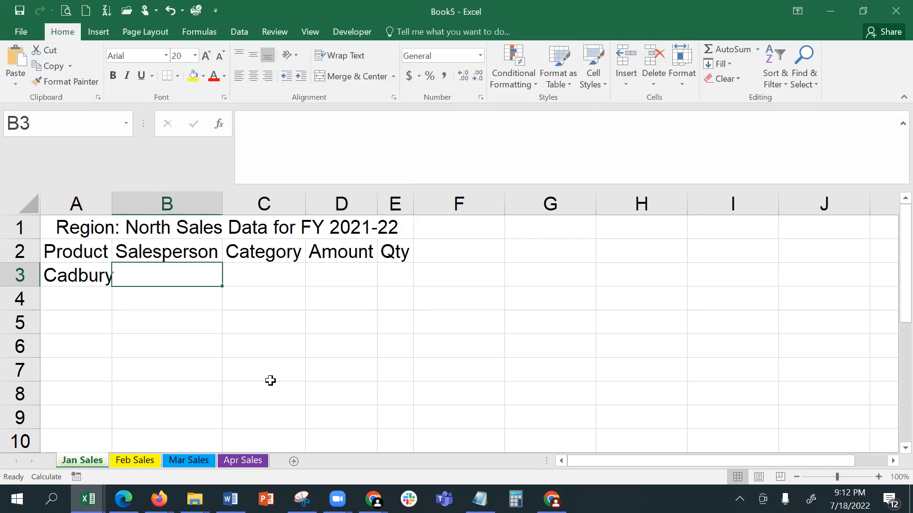
{"action": "type", "text": "Ajay"}
{"action": "key", "text": "Tab"}
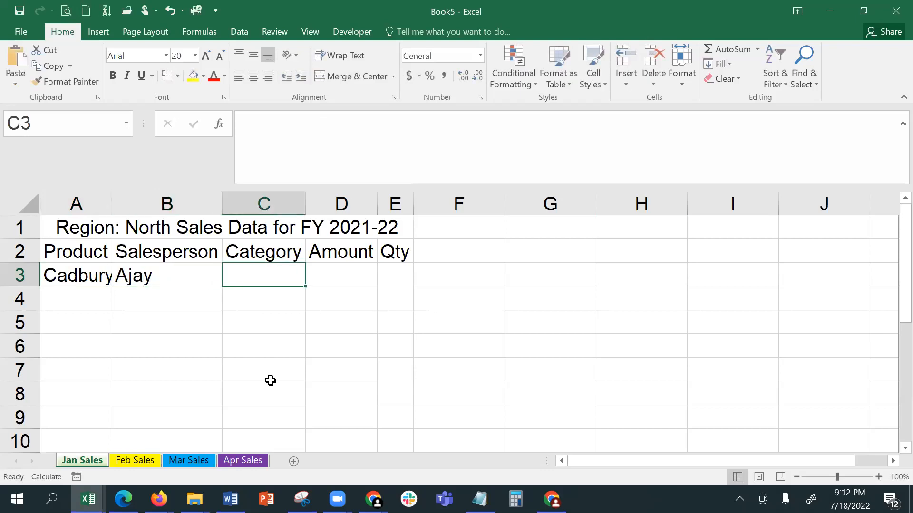
- Enter Chocolates, 10000 and 150 in cells C3 to E3, and autofit column A to the Cadbury entry
{"action": "type", "text": "Chocol"}
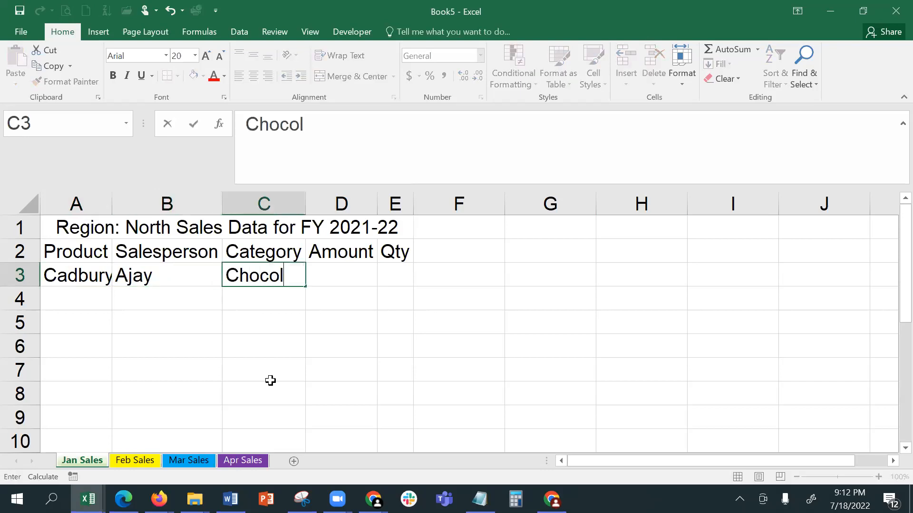
{"action": "type", "text": "ates"}
{"action": "key", "text": "Tab"}
{"action": "type", "text": "10"}
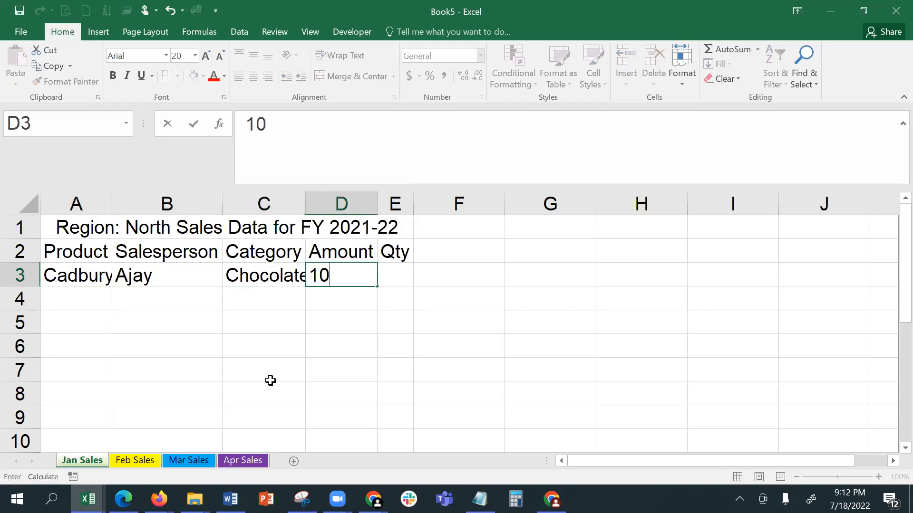
{"action": "type", "text": "000"}
{"action": "key", "text": "Tab"}
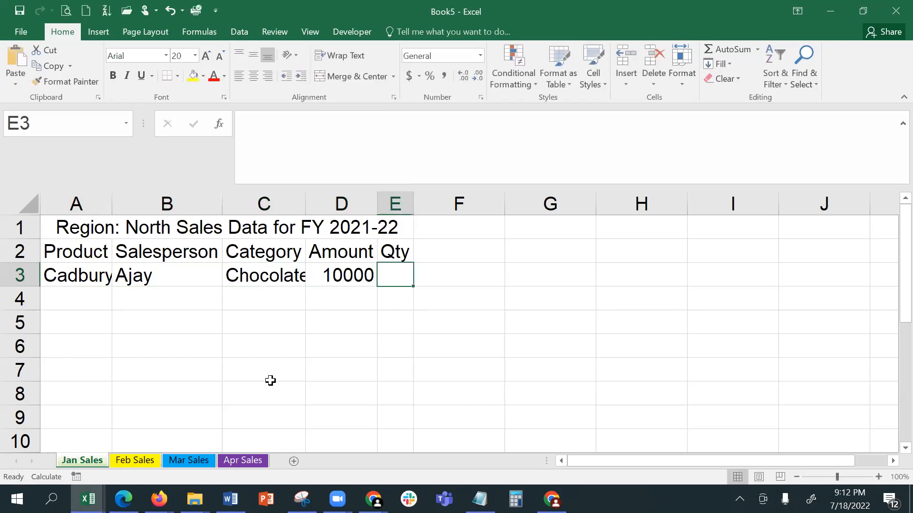
{"action": "type", "text": "1"}
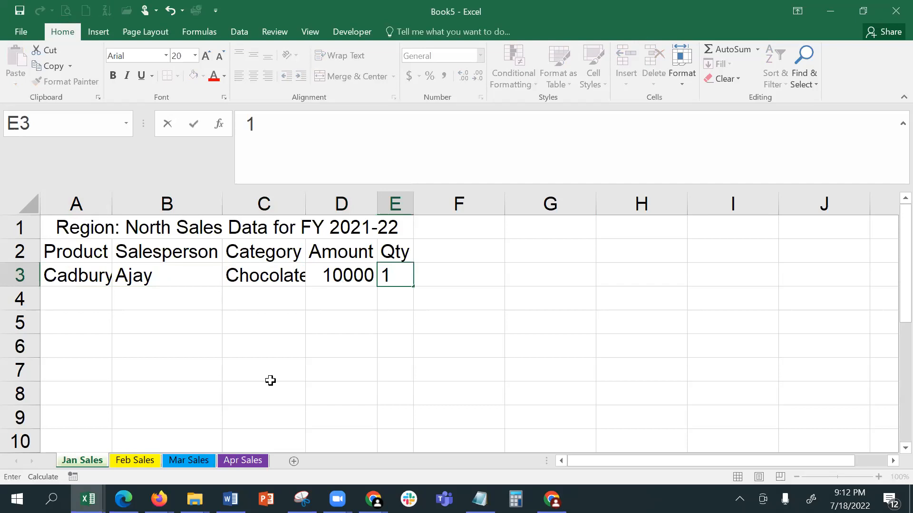
{"action": "type", "text": "50"}
{"action": "key", "text": "Return"}
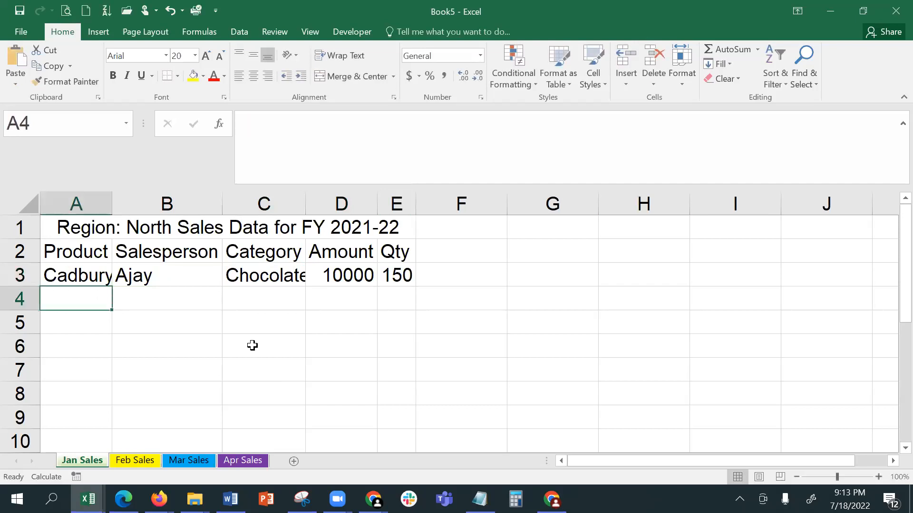
{"action": "double_click", "coordinate": [111, 200]}
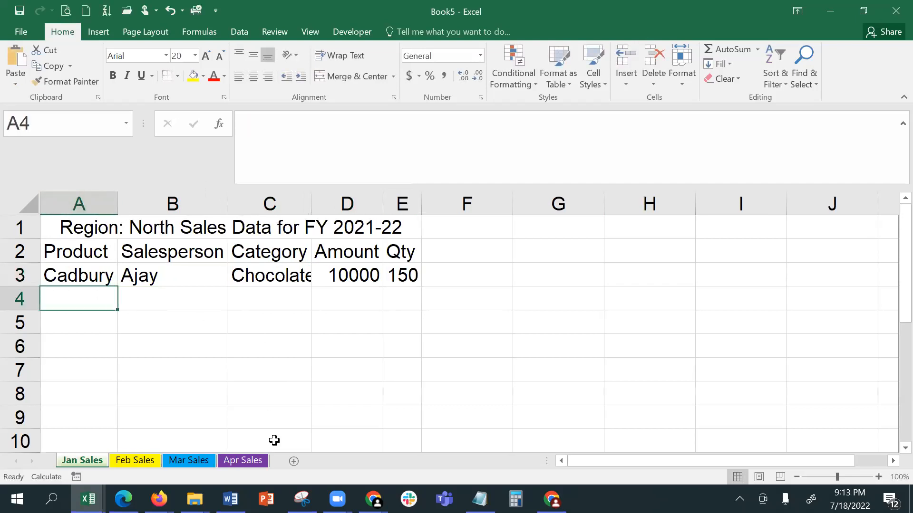
- Enter Kitkat as the product in cell A4 and the salesperson's first name in B4
{"action": "type", "text": "Kitkat"}
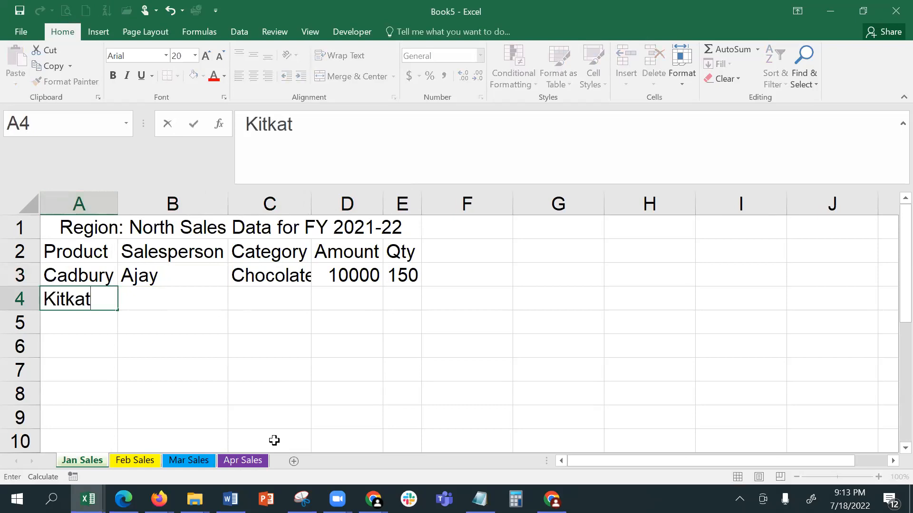
{"action": "key", "text": "Tab"}
{"action": "type", "text": "Bi"}
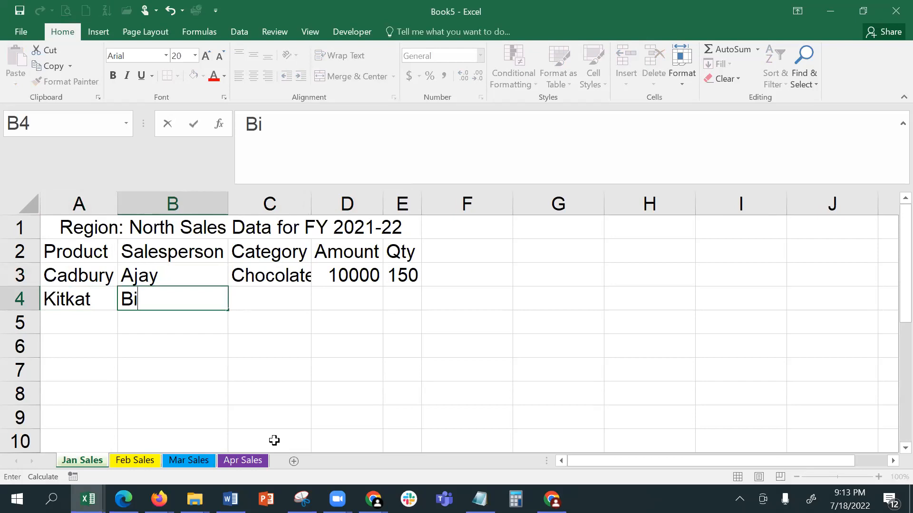
{"action": "type", "text": "joy"}
{"action": "key", "text": "Tab"}
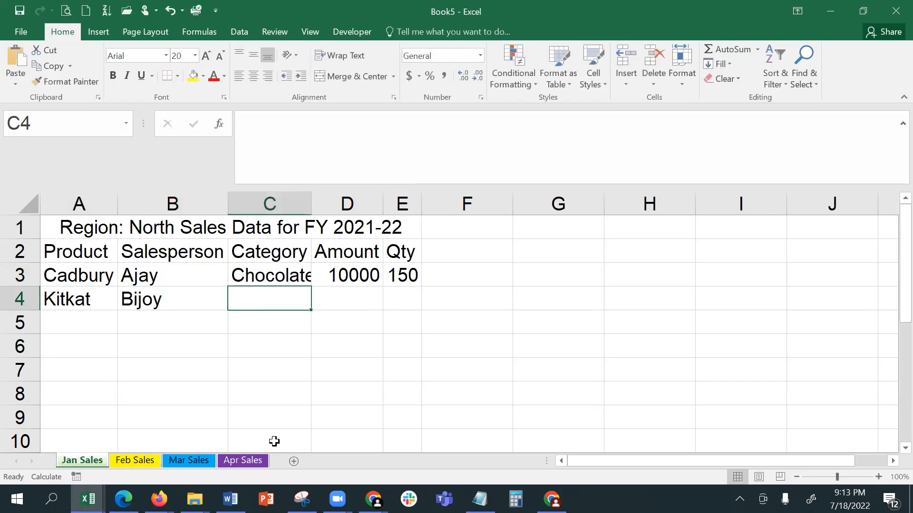
- Enter Chocolates, 8000 and 110 in cells C4 to E4, and autofit column C to the Chocolates entries
{"action": "type", "text": "Chocolates"}
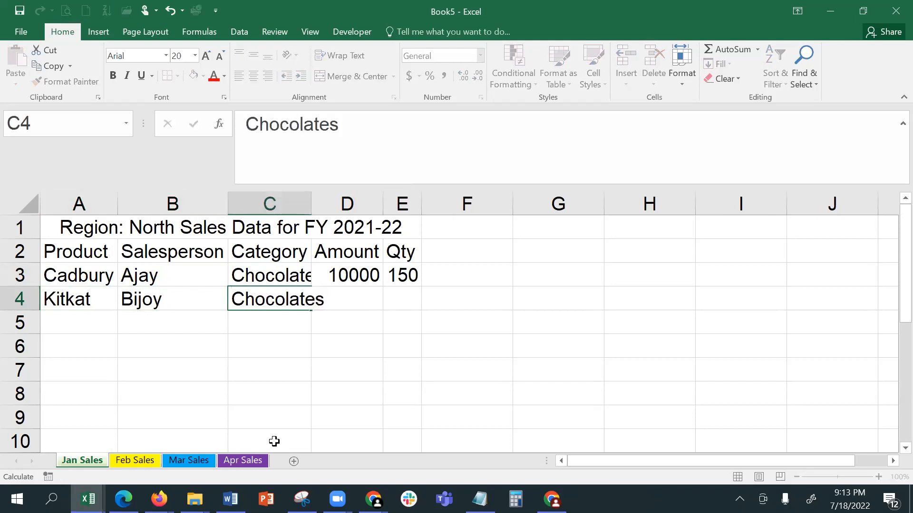
{"action": "key", "text": "Tab"}
{"action": "type", "text": "1"}
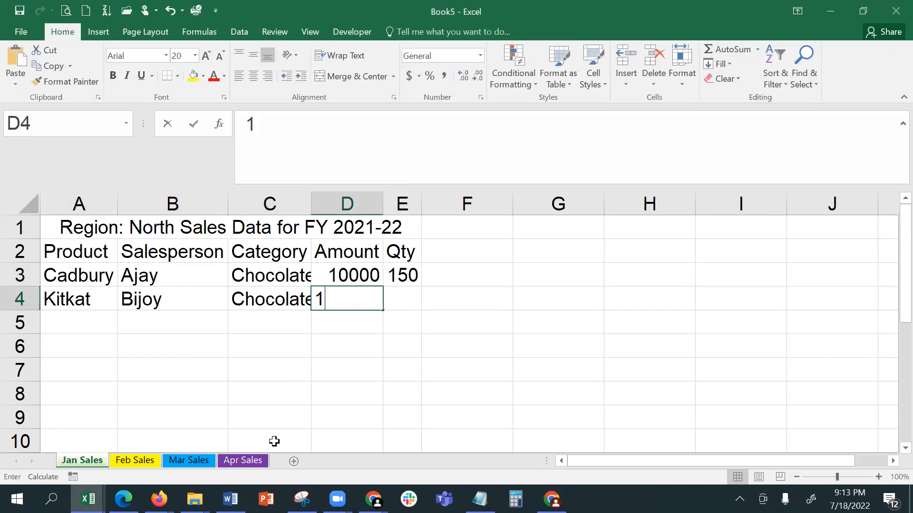
{"action": "key", "text": "BackSpace"}
{"action": "type", "text": "8000"}
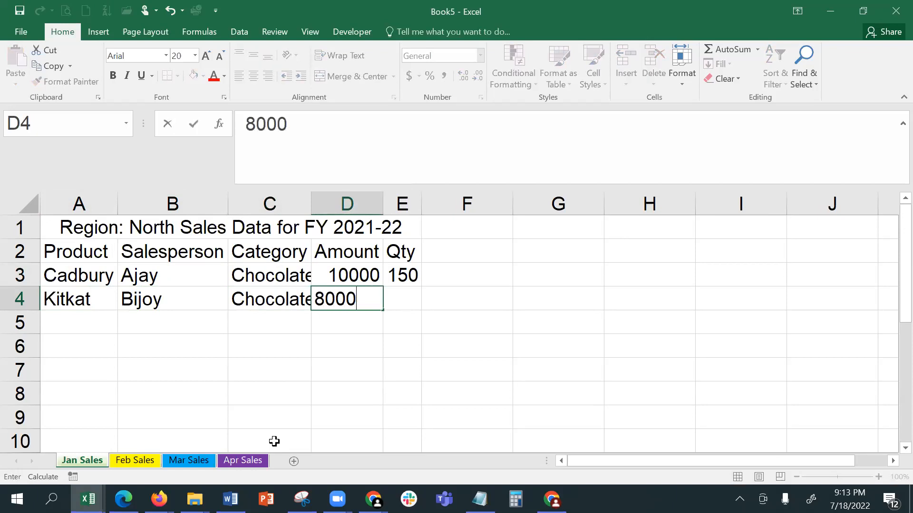
{"action": "key", "text": "Tab"}
{"action": "type", "text": "1"}
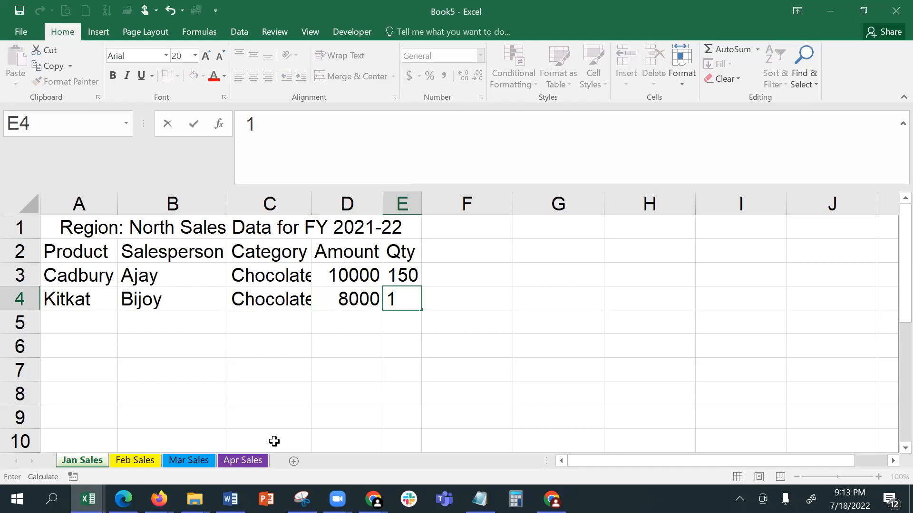
{"action": "type", "text": "10"}
{"action": "key", "text": "Return"}
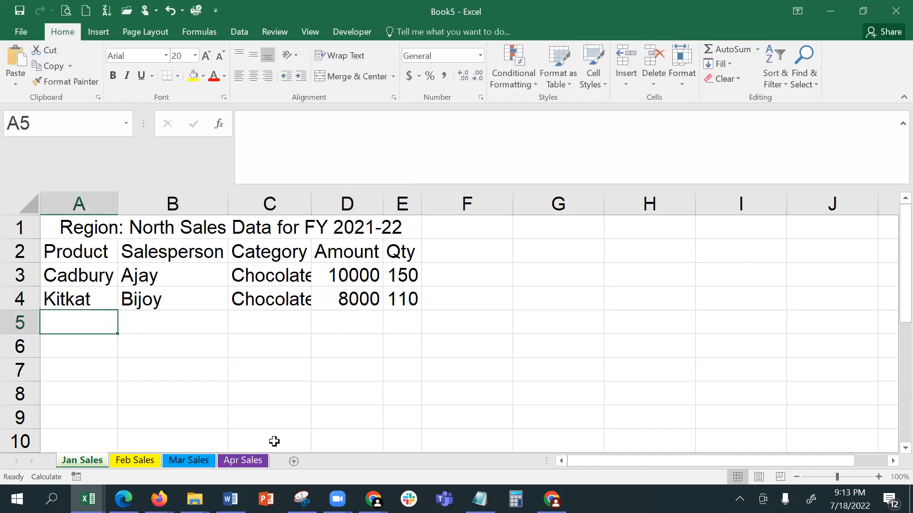
{"action": "left_click_drag", "start_coordinate": [232, 198], "coordinate": [233, 198]}
{"action": "double_click", "coordinate": [310, 208]}
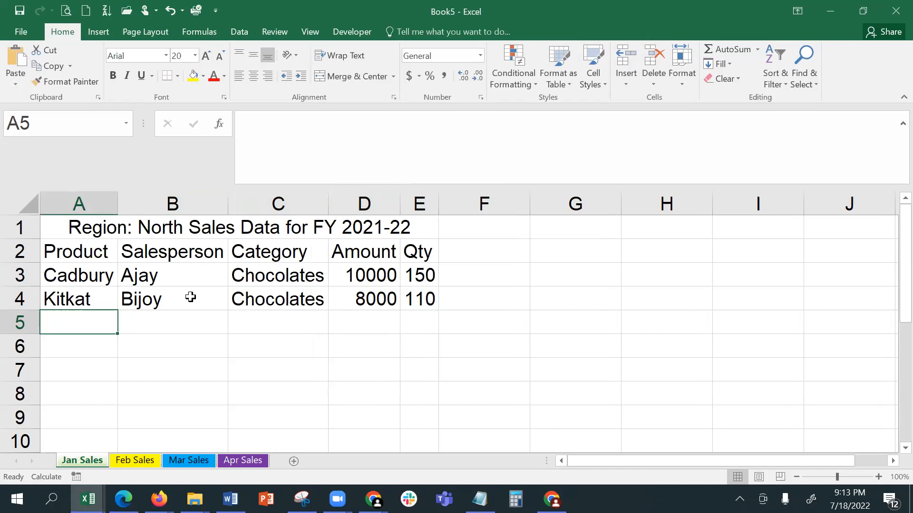
- Apply All Borders to the whole table, A1 to E4
{"action": "left_click_drag", "start_coordinate": [79, 228], "coordinate": [86, 304]}
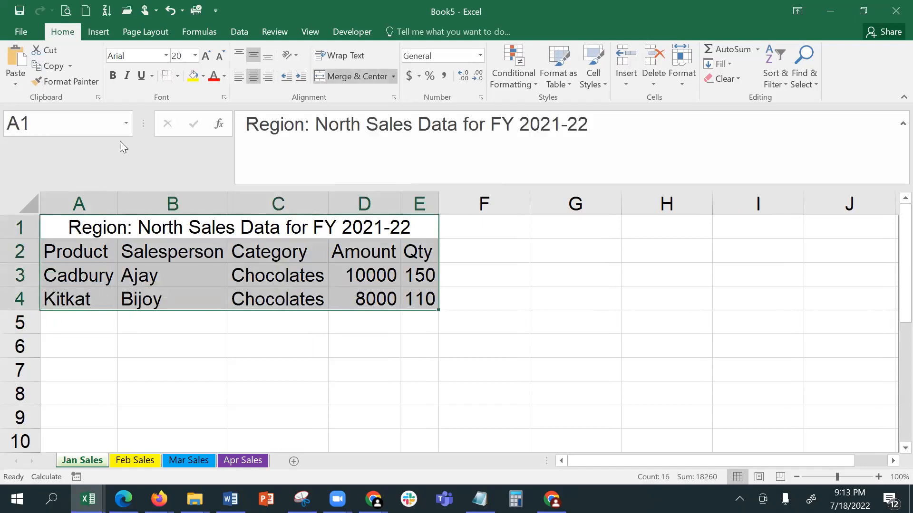
{"action": "left_click", "coordinate": [178, 76]}
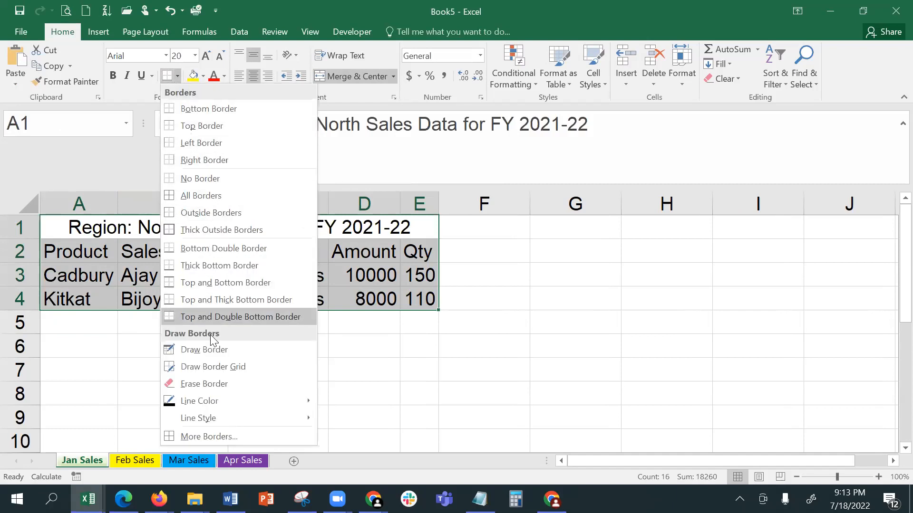
{"action": "left_click", "coordinate": [222, 192]}
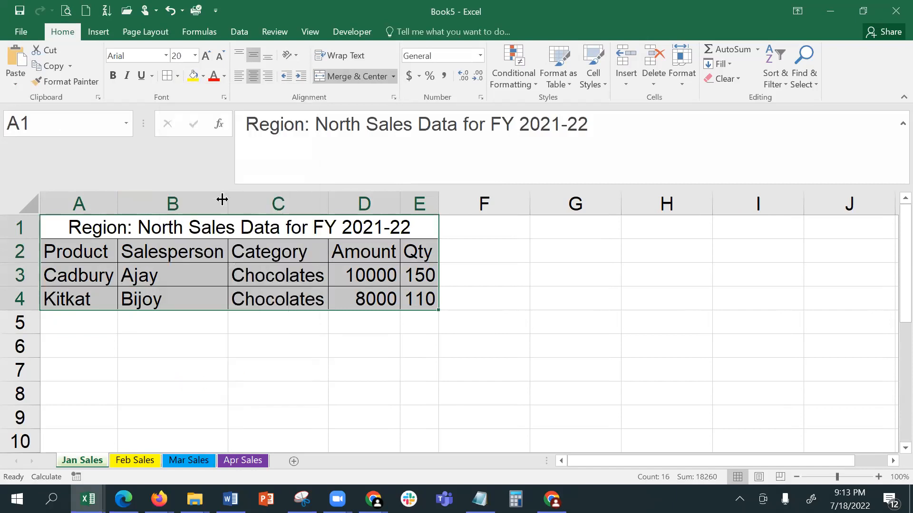
{"action": "left_click", "coordinate": [200, 412]}
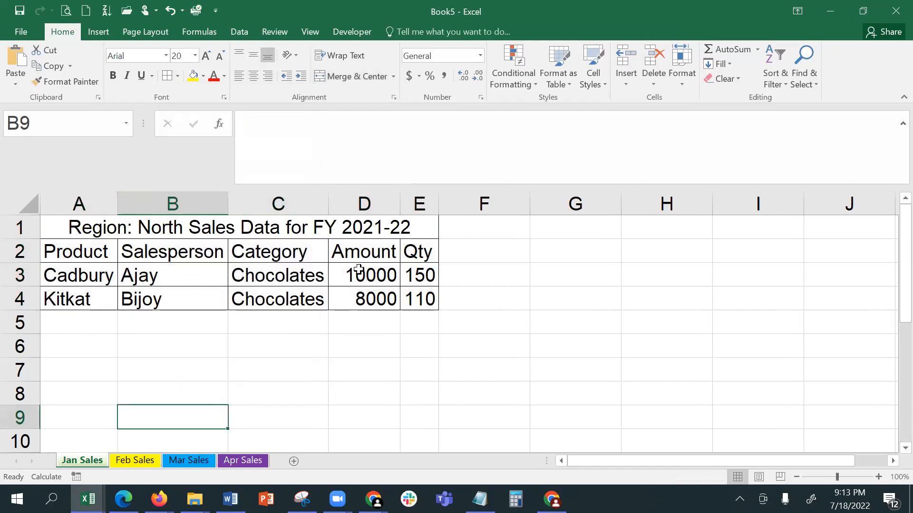
- Add Thick Outside Borders around the table in A1 to E4
{"action": "left_click_drag", "start_coordinate": [145, 227], "coordinate": [192, 299]}
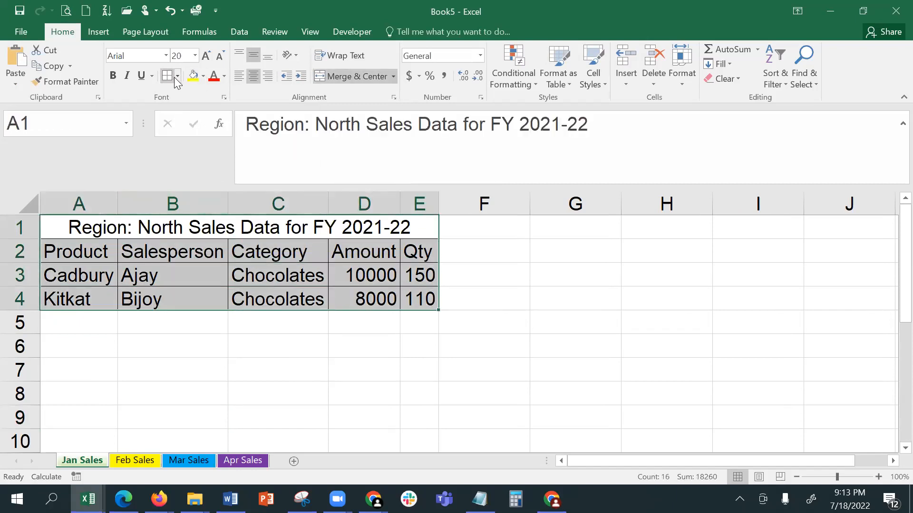
{"action": "left_click", "coordinate": [178, 77]}
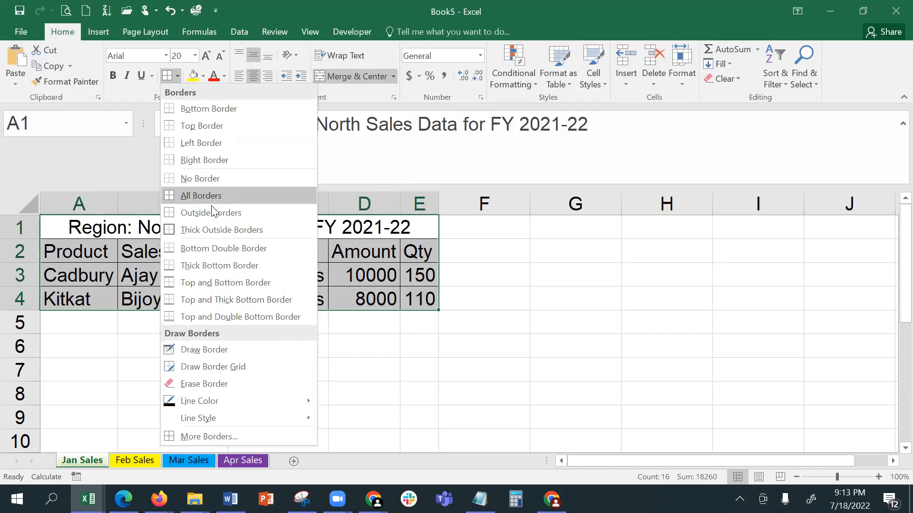
{"action": "left_click", "coordinate": [220, 230]}
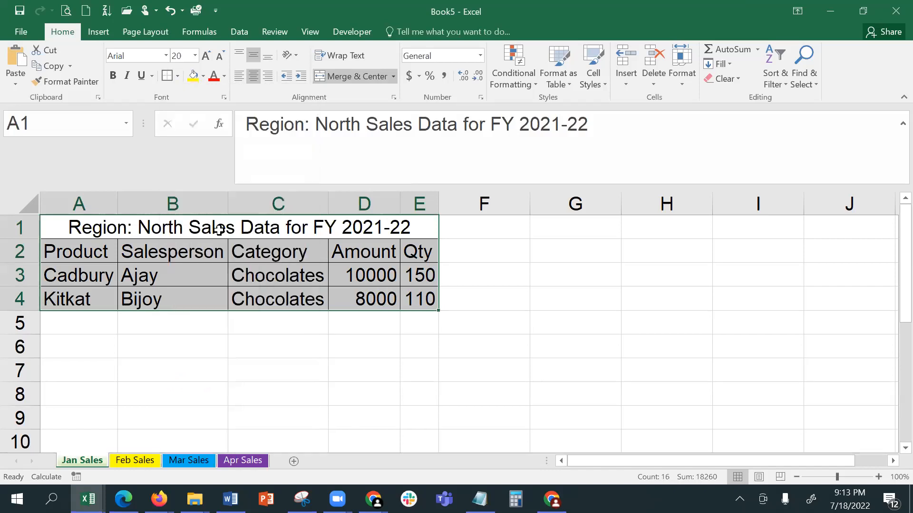
{"action": "left_click", "coordinate": [237, 365]}
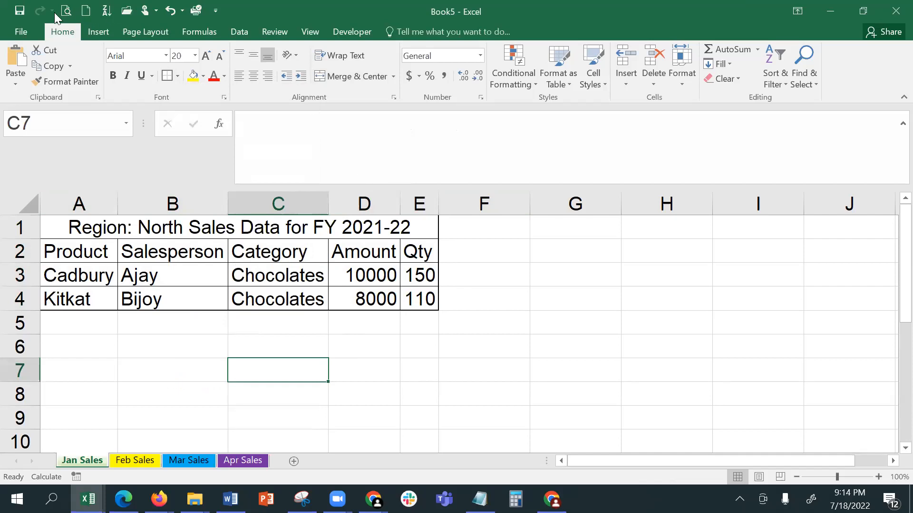
- Check the bordered table in the print preview, return to the sheet and widen column E slightly
{"action": "left_click", "coordinate": [67, 10]}
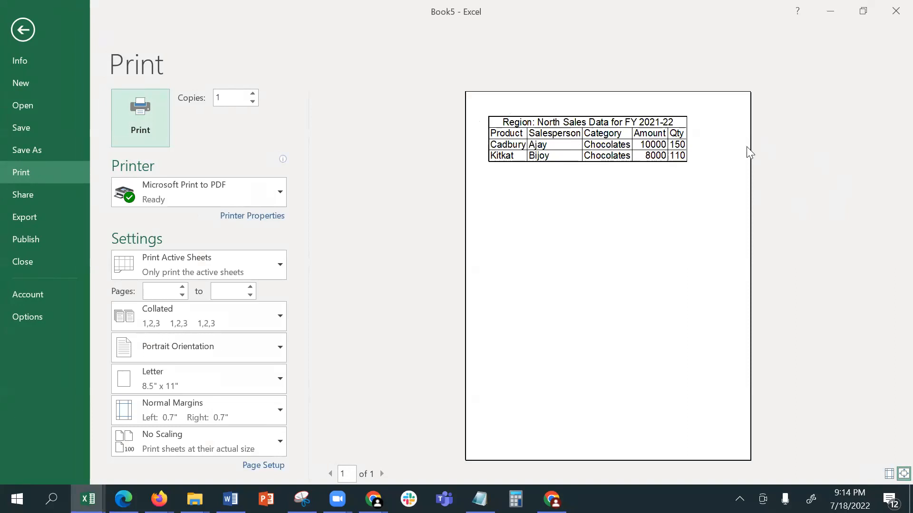
{"action": "left_click", "coordinate": [22, 27]}
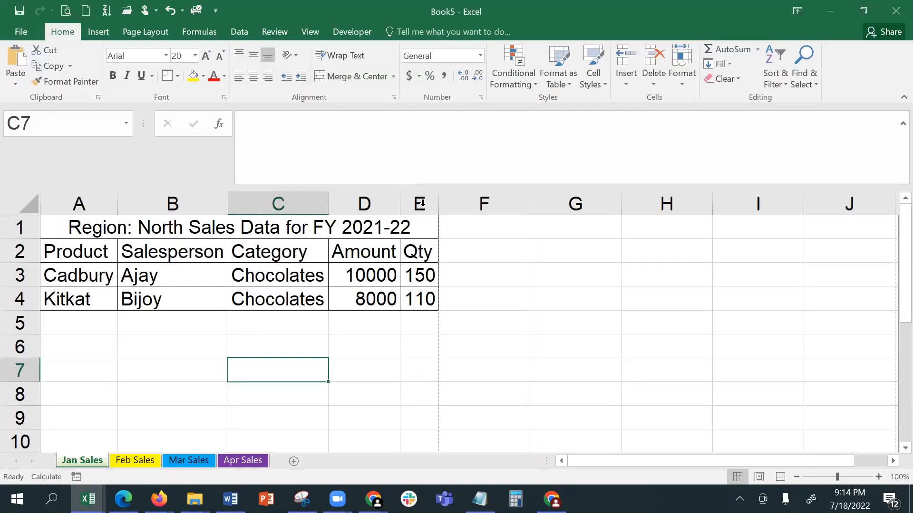
{"action": "double_click", "coordinate": [436, 202]}
{"action": "left_click_drag", "start_coordinate": [440, 202], "coordinate": [441, 201]}
{"action": "left_click", "coordinate": [413, 369]}
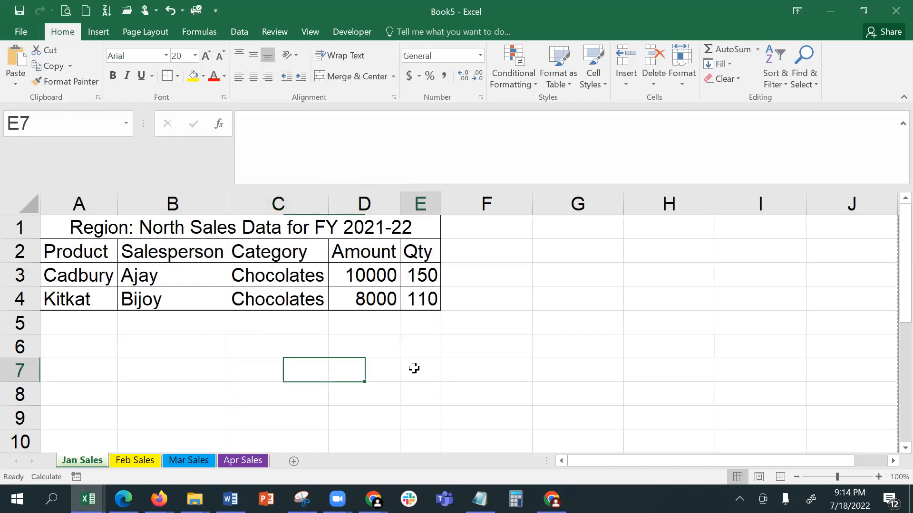
{"action": "left_click", "coordinate": [417, 284]}
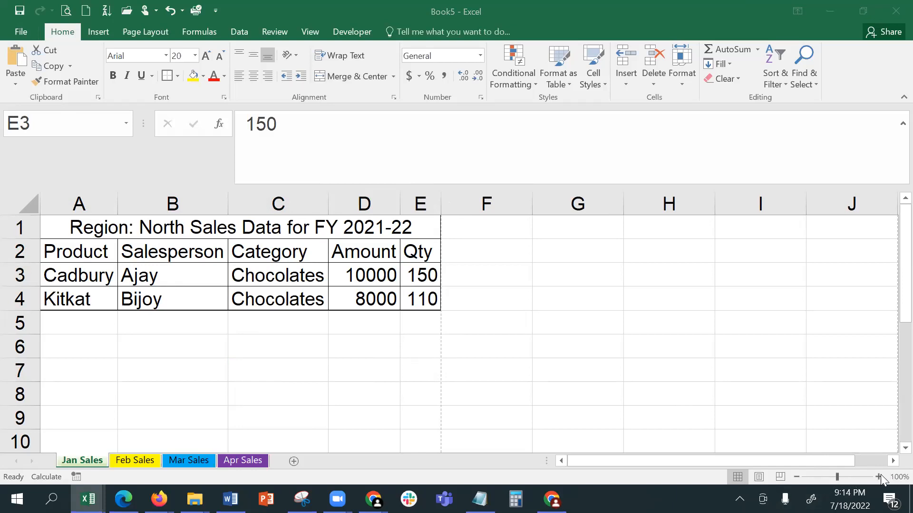
- Zoom the Jan Sales sheet out to 30% and examine the page-break lines around the table
{"action": "left_click", "coordinate": [819, 476]}
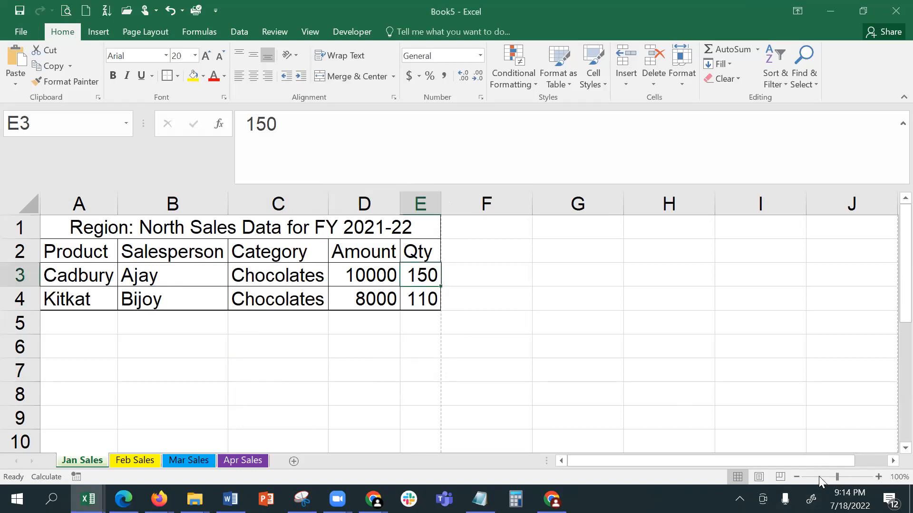
{"action": "mouse_move", "coordinate": [836, 477]}
{"action": "left_mouse_down"}
{"action": "mouse_move", "coordinate": [809, 475]}
{"action": "mouse_move", "coordinate": [853, 478]}
{"action": "mouse_move", "coordinate": [821, 477]}
{"action": "left_mouse_up"}
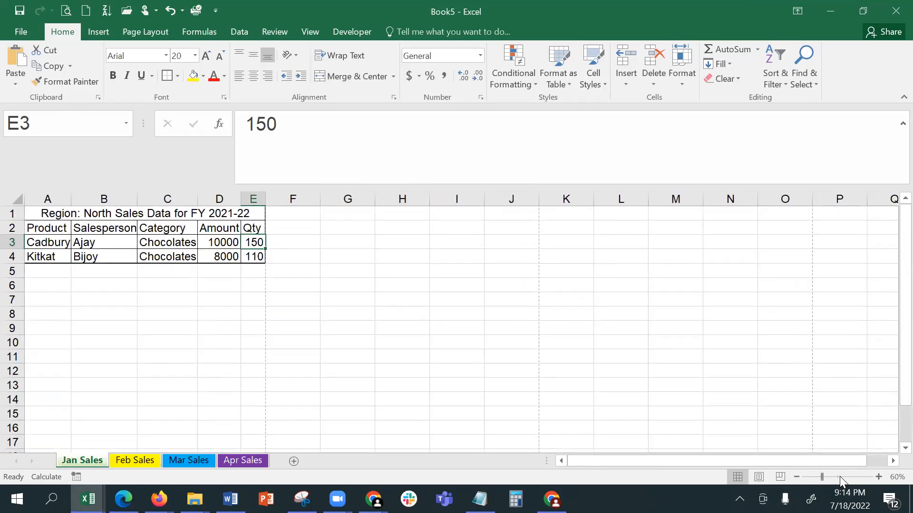
{"action": "left_click", "coordinate": [810, 478]}
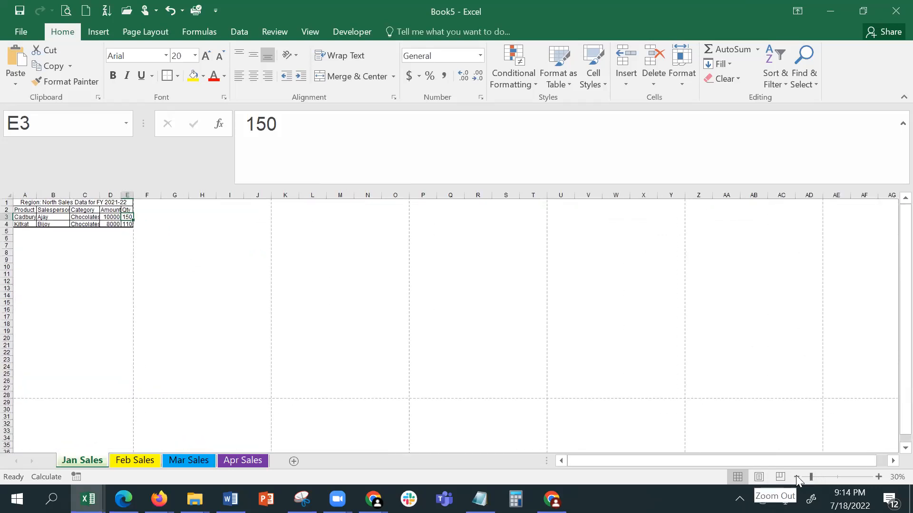
{"action": "left_click", "coordinate": [90, 274]}
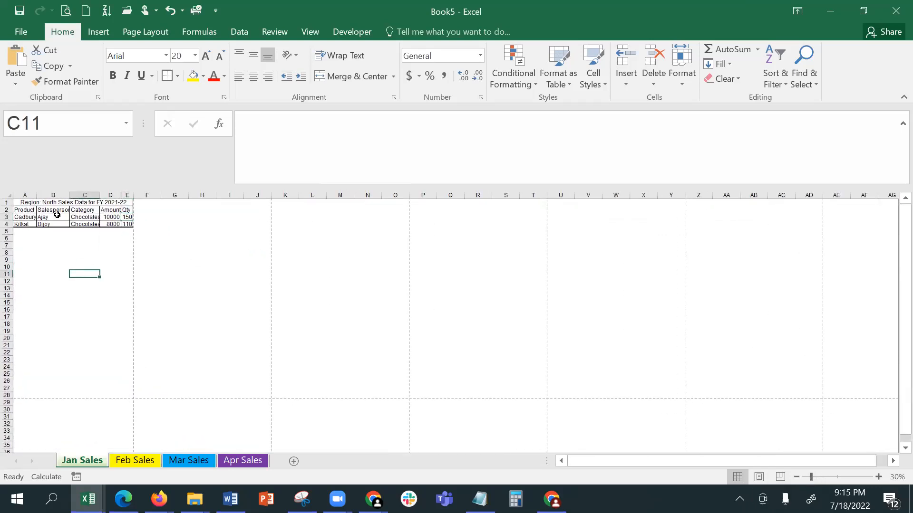
{"action": "left_click", "coordinate": [220, 267]}
{"action": "left_click", "coordinate": [340, 265]}
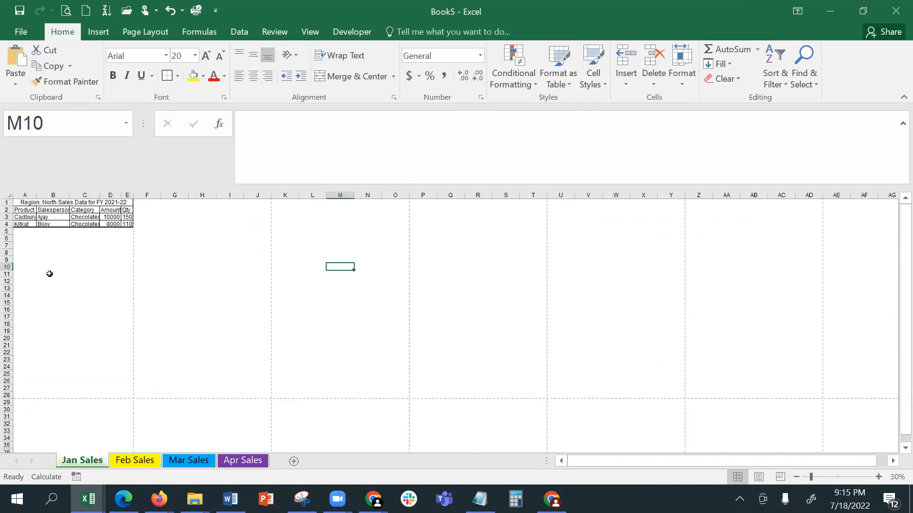
- Insert a blank column before the Salesperson column
{"action": "left_click", "coordinate": [48, 191]}
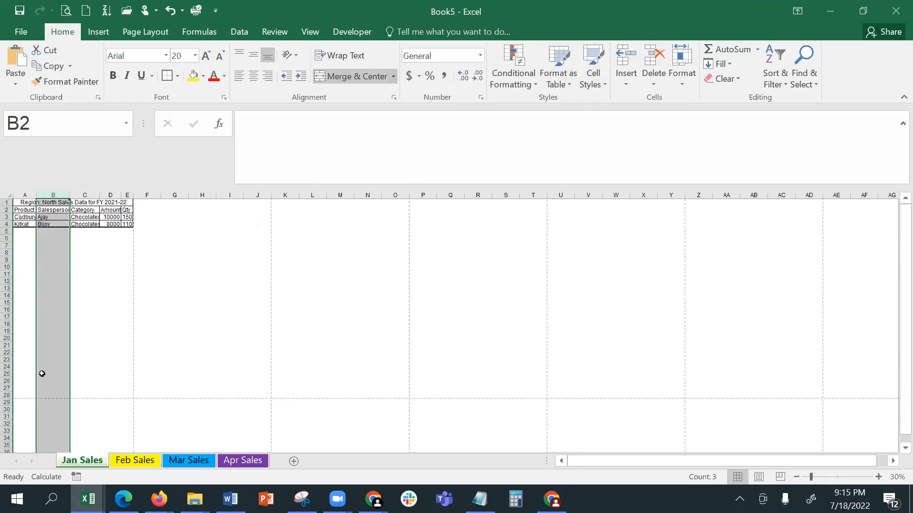
{"action": "left_click", "coordinate": [65, 330]}
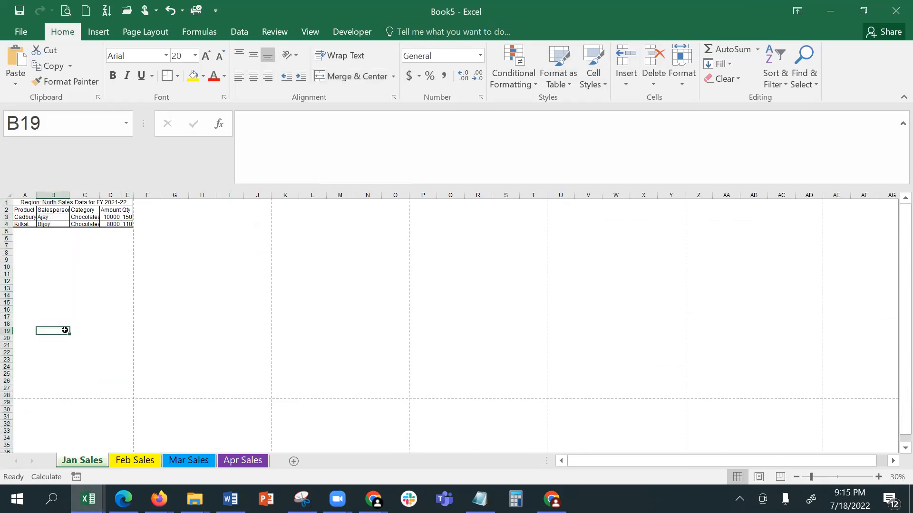
{"action": "left_click", "coordinate": [54, 193]}
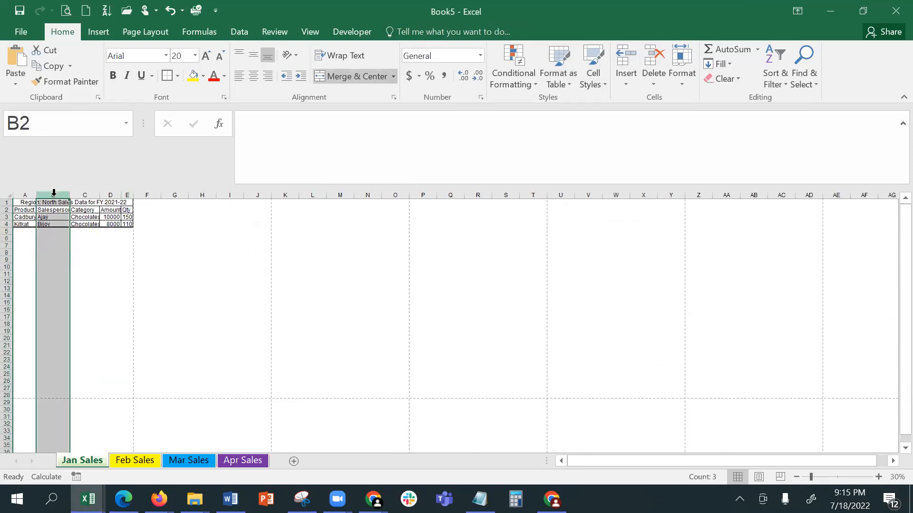
{"action": "left_click", "coordinate": [622, 56]}
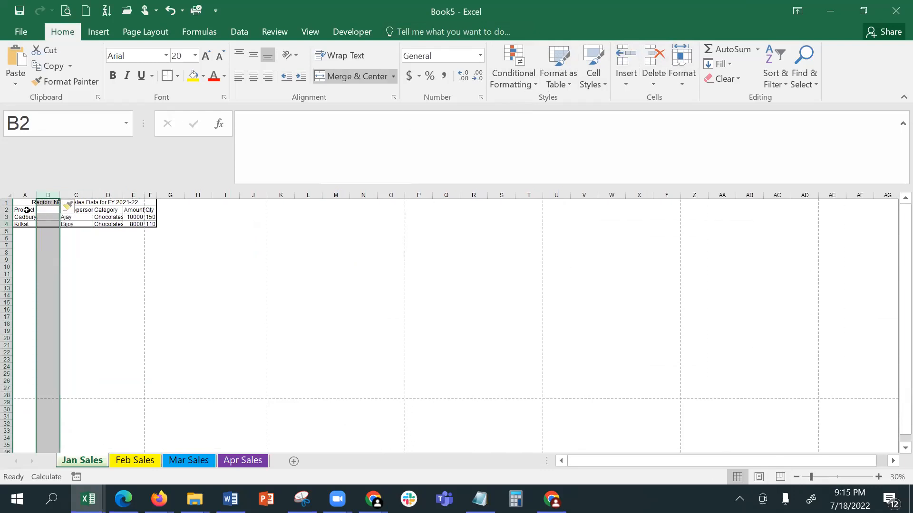
- Enter the heading City in B2 and Kolkata in B3 and B4, with the sheet zoomed back to 98%
{"action": "left_click", "coordinate": [47, 210]}
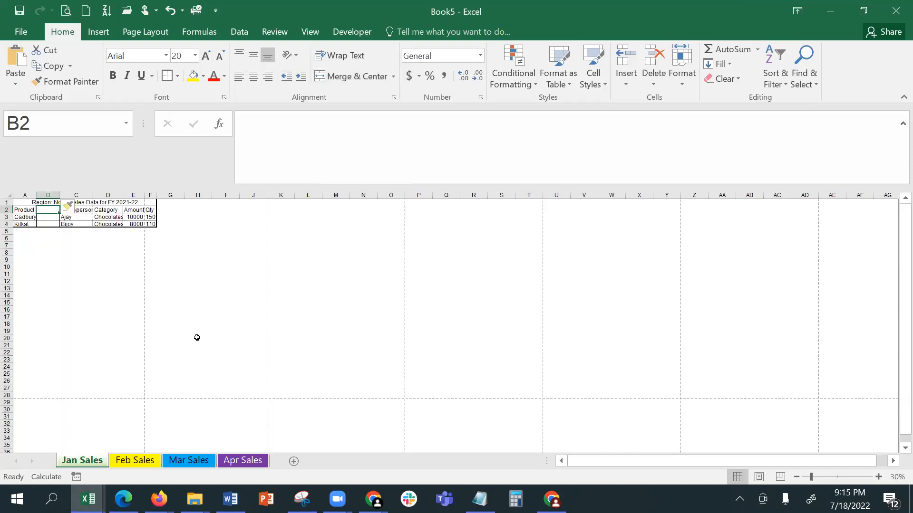
{"action": "type", "text": "City"}
{"action": "key", "text": "Return"}
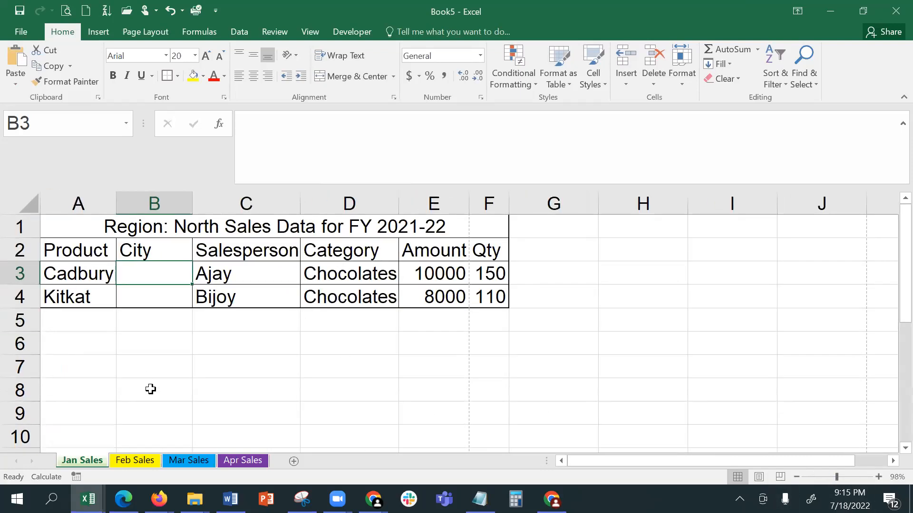
{"action": "type", "text": "Kolkata"}
{"action": "key", "text": "Return"}
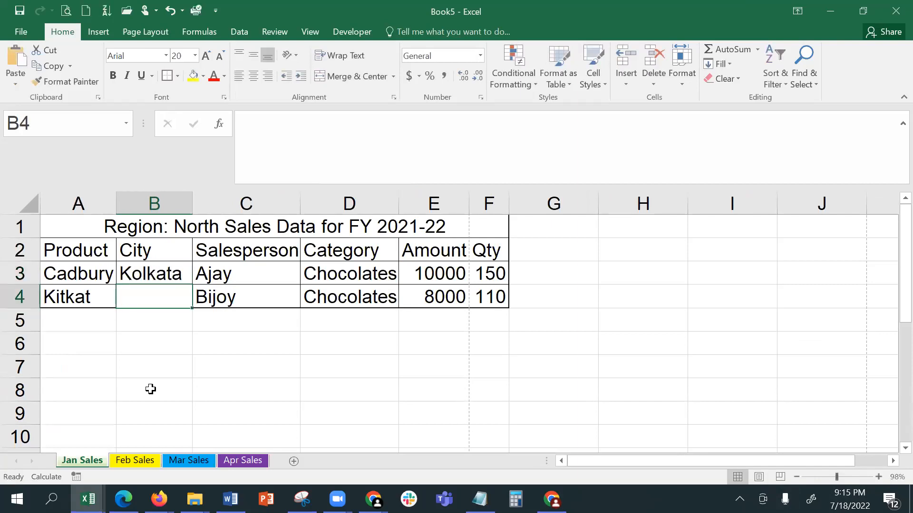
{"action": "type", "text": "Kolkata"}
{"action": "key", "text": "Return"}
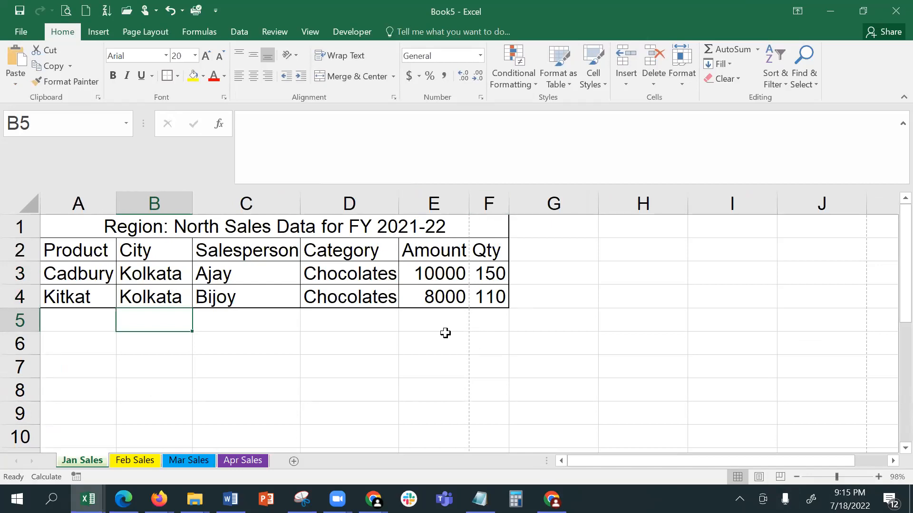
- Examine where the Qty column falls on both pages of the print preview, and return to the sheet
{"action": "left_click", "coordinate": [489, 205]}
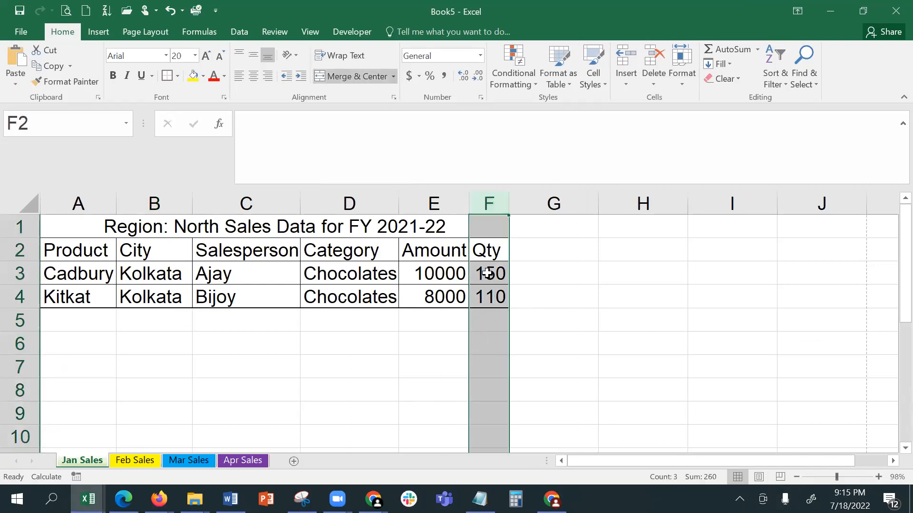
{"action": "left_click", "coordinate": [607, 257]}
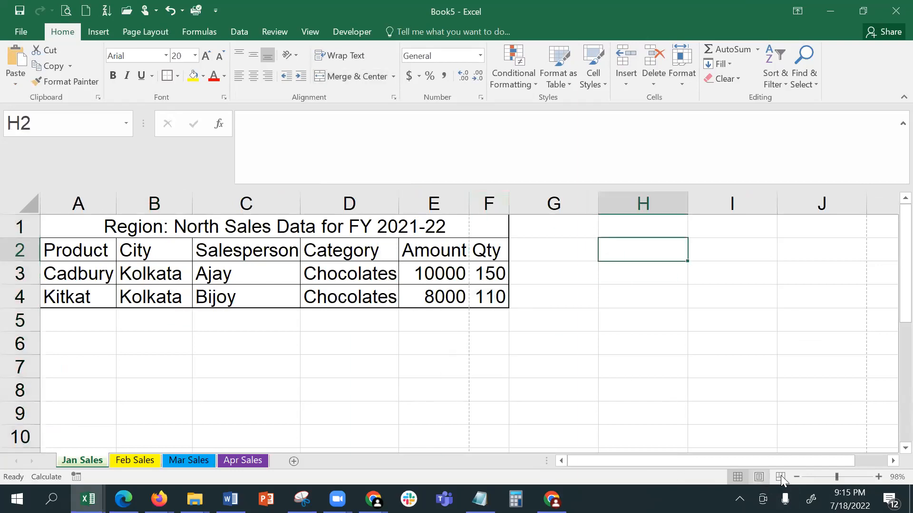
{"action": "left_click", "coordinate": [66, 10]}
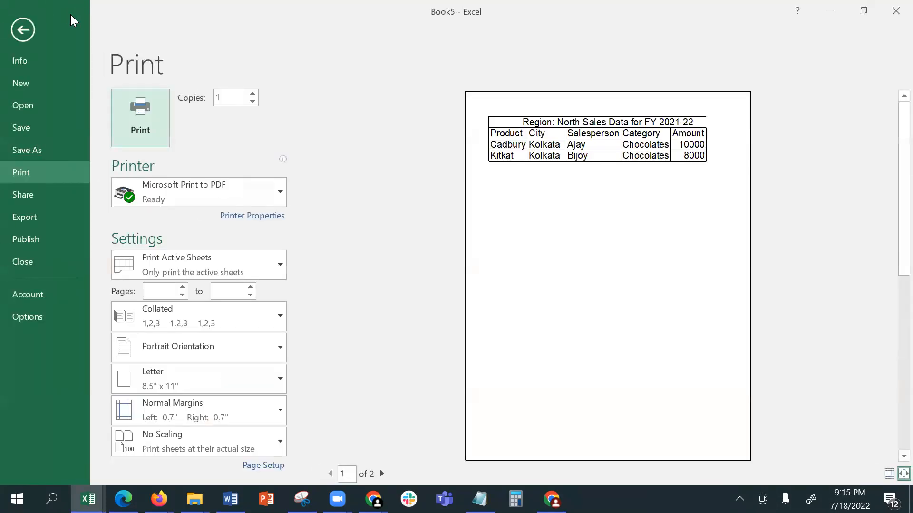
{"action": "left_click", "coordinate": [383, 474]}
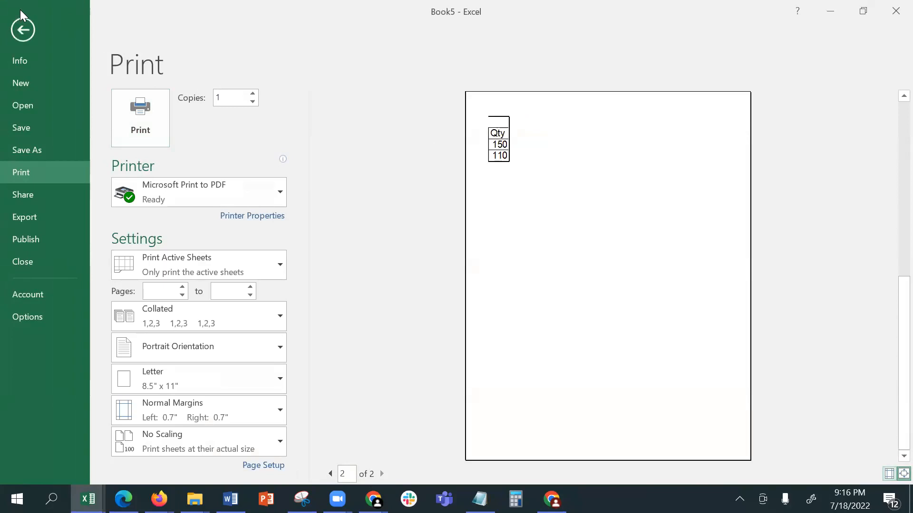
{"action": "left_click", "coordinate": [28, 21]}
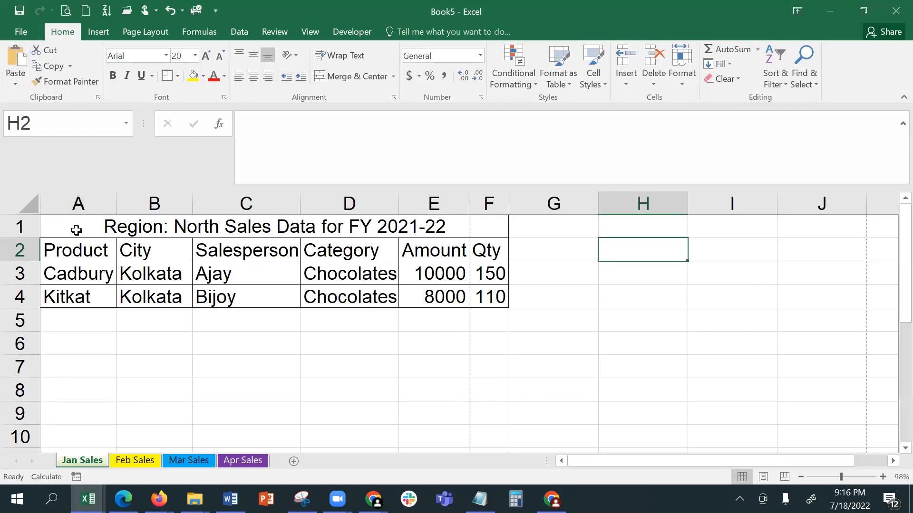
- Reduce the font size of the whole table, A1 to F4, to 16
{"action": "left_click_drag", "start_coordinate": [77, 233], "coordinate": [76, 287]}
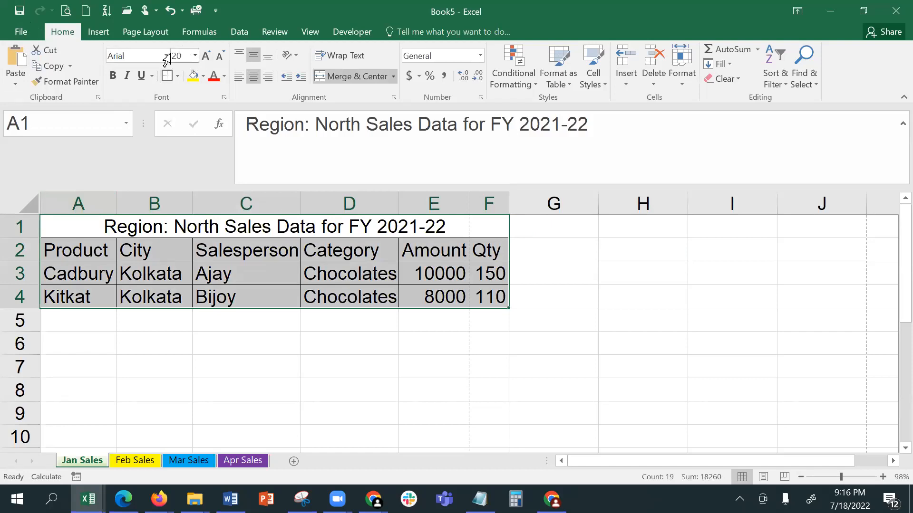
{"action": "left_click", "coordinate": [219, 56]}
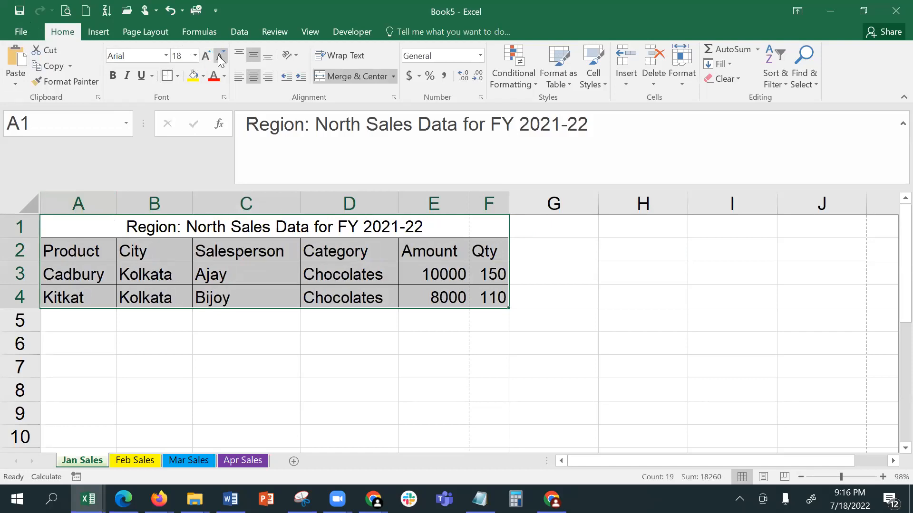
{"action": "left_click", "coordinate": [219, 56]}
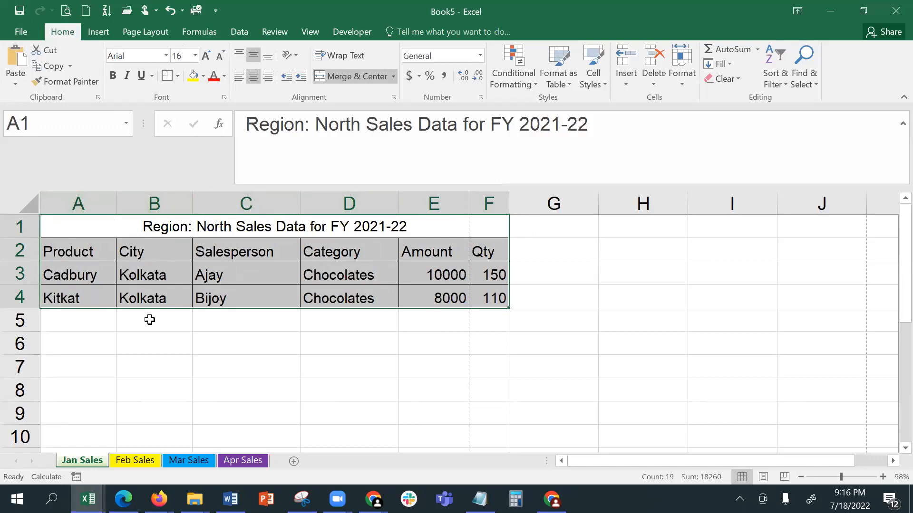
- Autofit columns A to E to their contents, and check the table in the print preview
{"action": "double_click", "coordinate": [116, 206]}
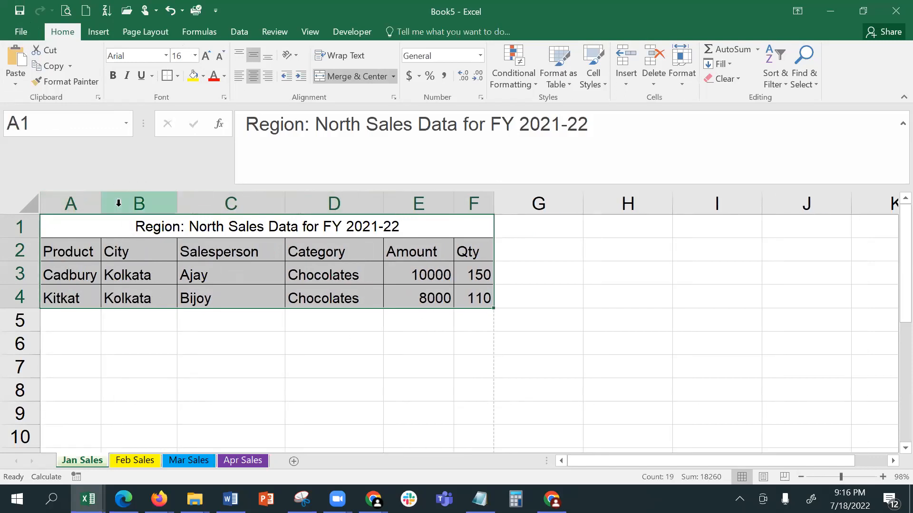
{"action": "double_click", "coordinate": [175, 205]}
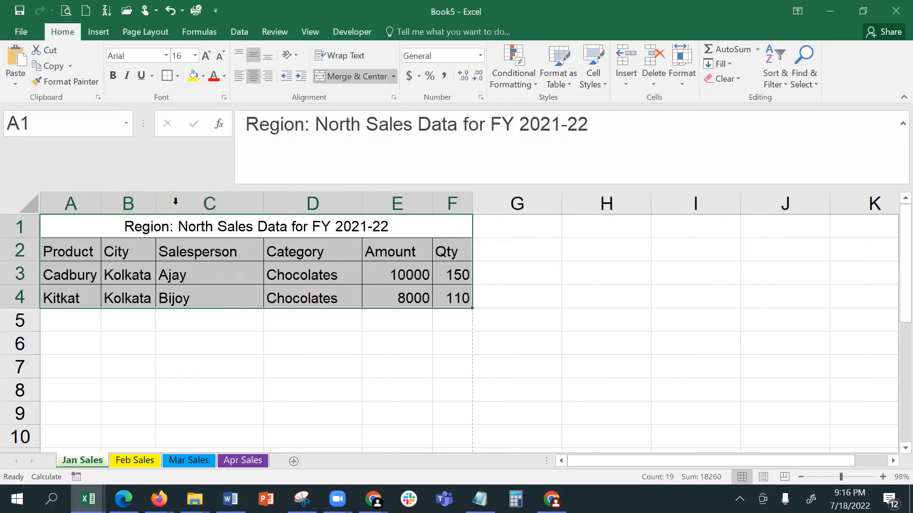
{"action": "double_click", "coordinate": [262, 204]}
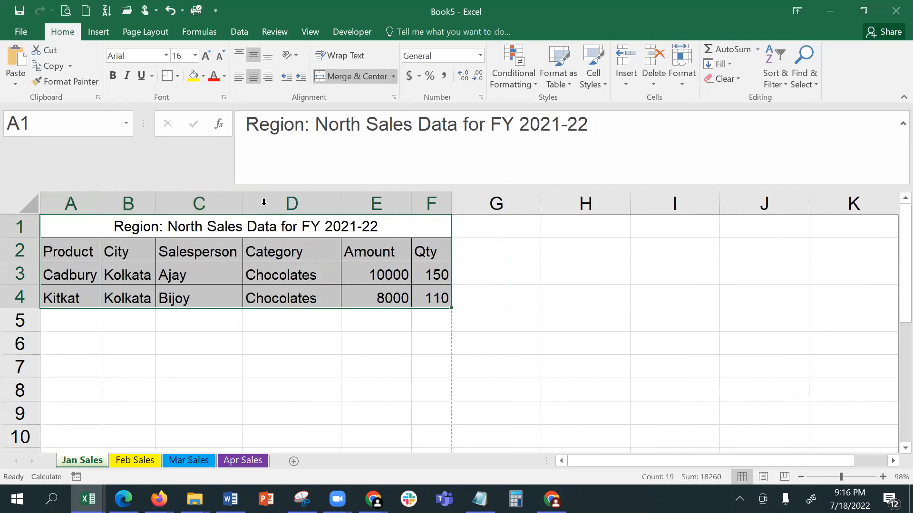
{"action": "double_click", "coordinate": [341, 203]}
{"action": "double_click", "coordinate": [387, 203]}
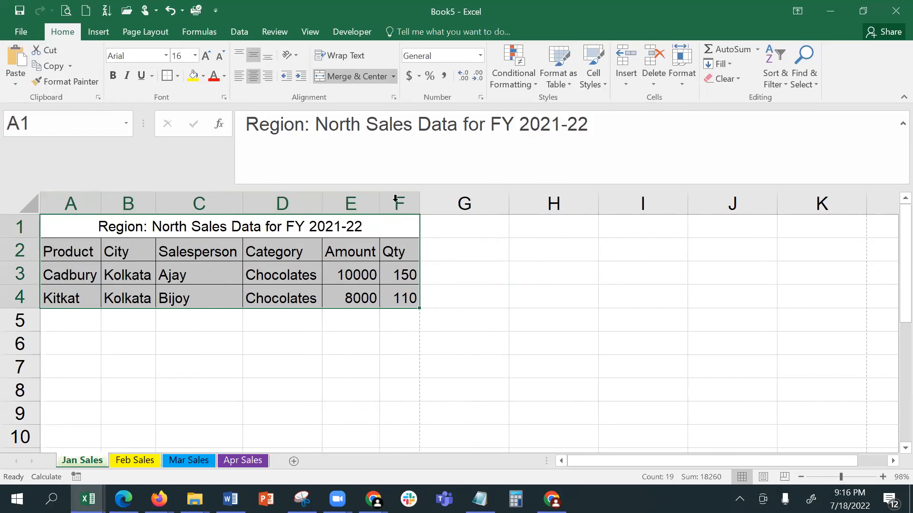
{"action": "left_click", "coordinate": [454, 379]}
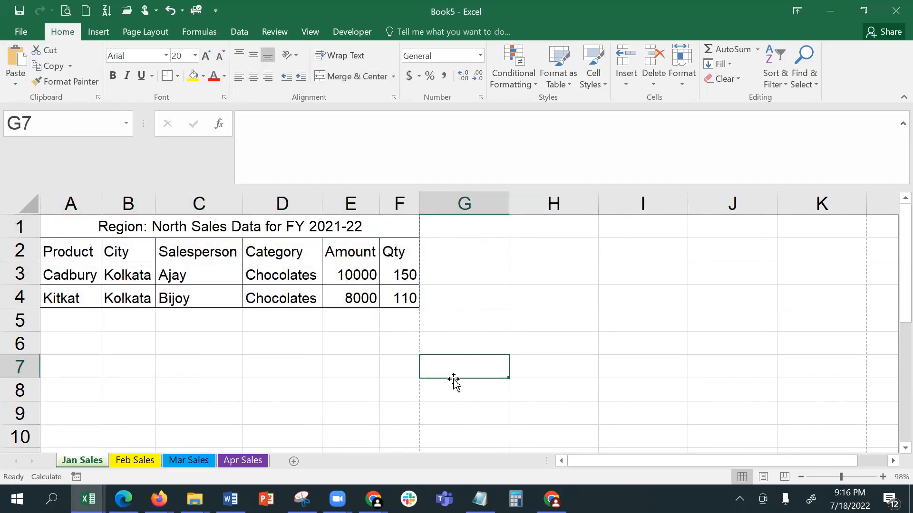
{"action": "left_click", "coordinate": [66, 11]}
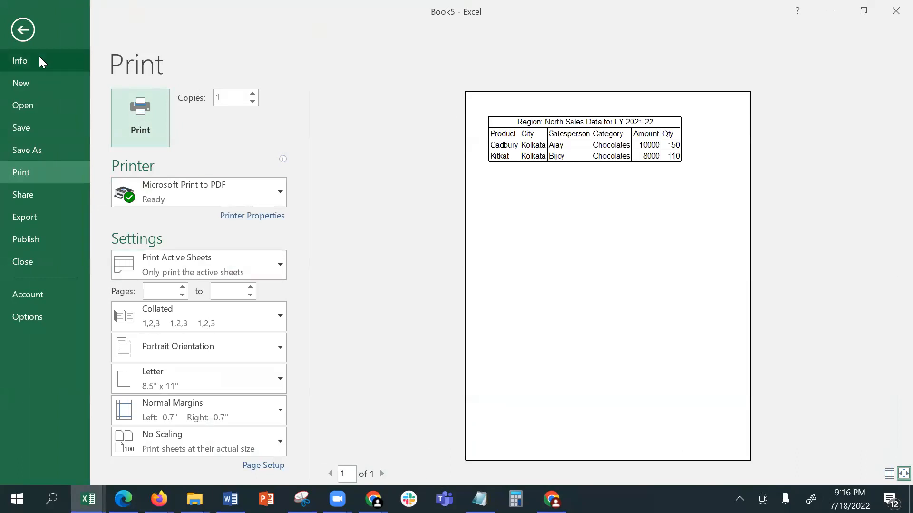
{"action": "left_click", "coordinate": [22, 32]}
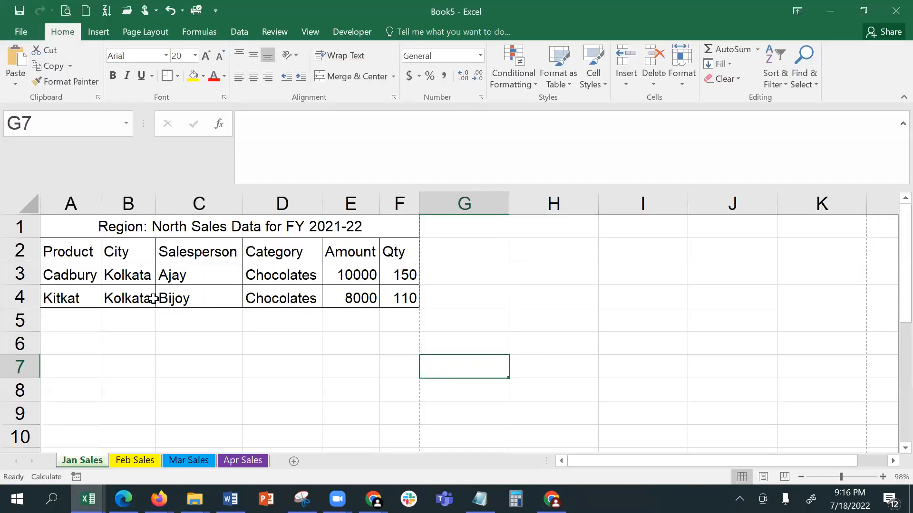
- Insert a blank sheet row above the Cadbury row
{"action": "left_click", "coordinate": [11, 275]}
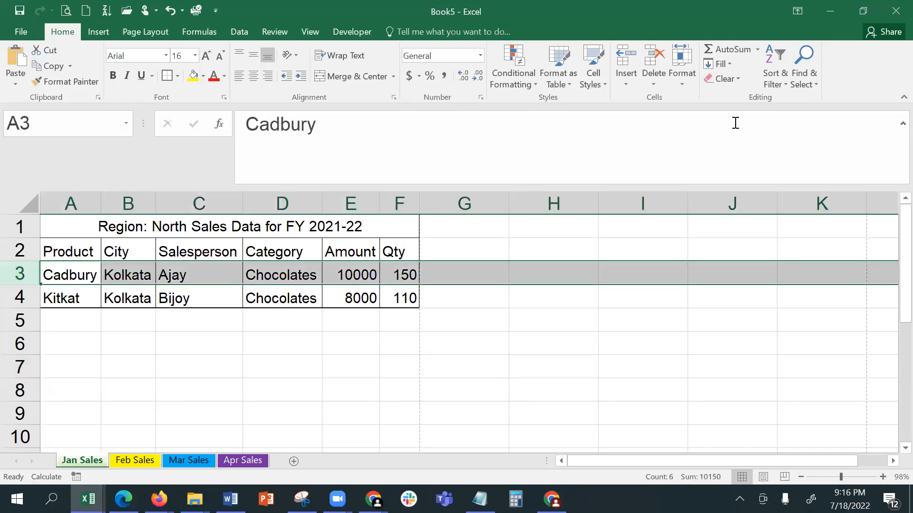
{"action": "left_click", "coordinate": [630, 86]}
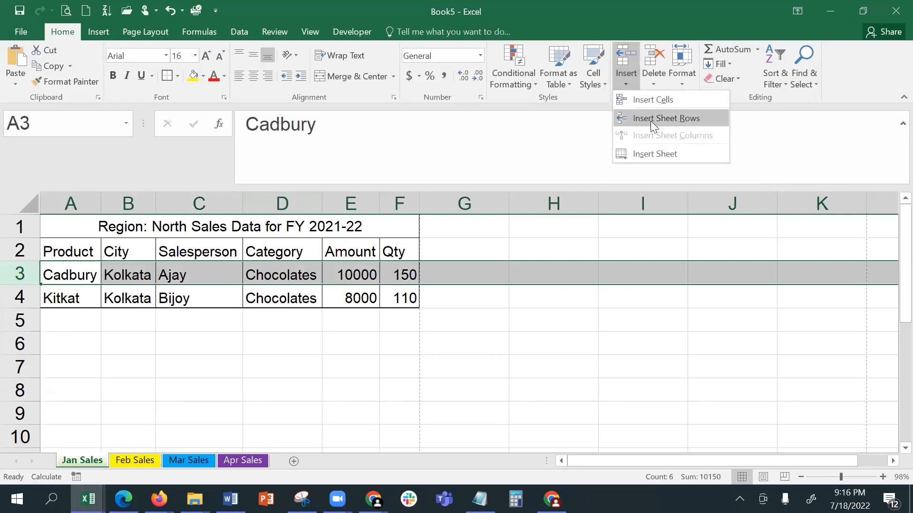
{"action": "left_click", "coordinate": [699, 118]}
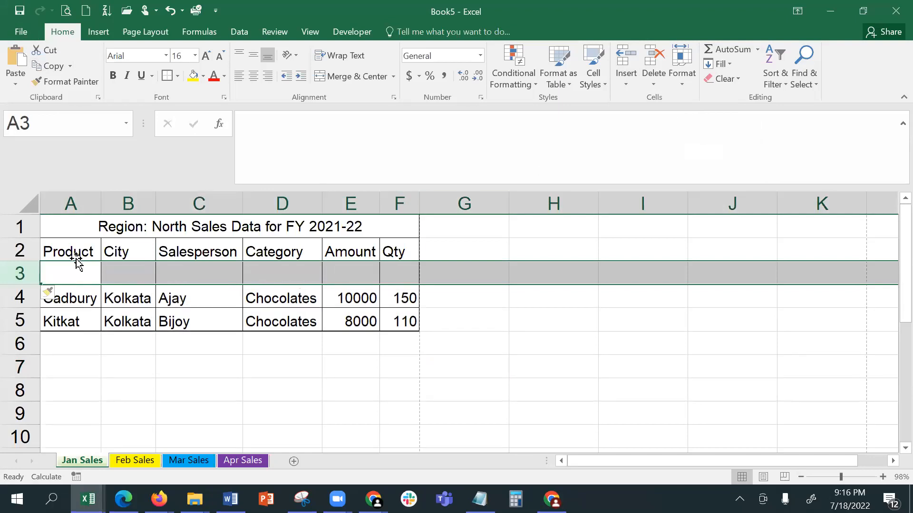
- Start the record in row 3 with product Amul, city Kolkata and the salesperson's first name
{"action": "left_click", "coordinate": [63, 271]}
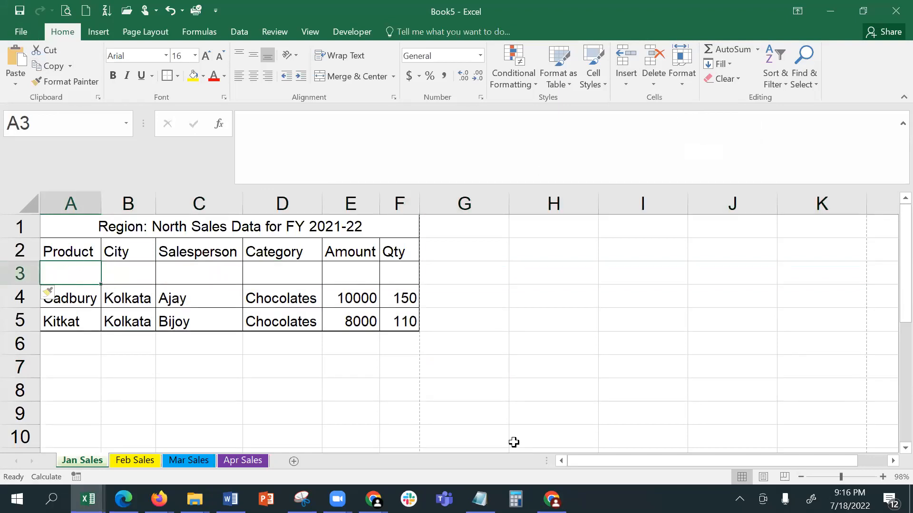
{"action": "type", "text": "Am"}
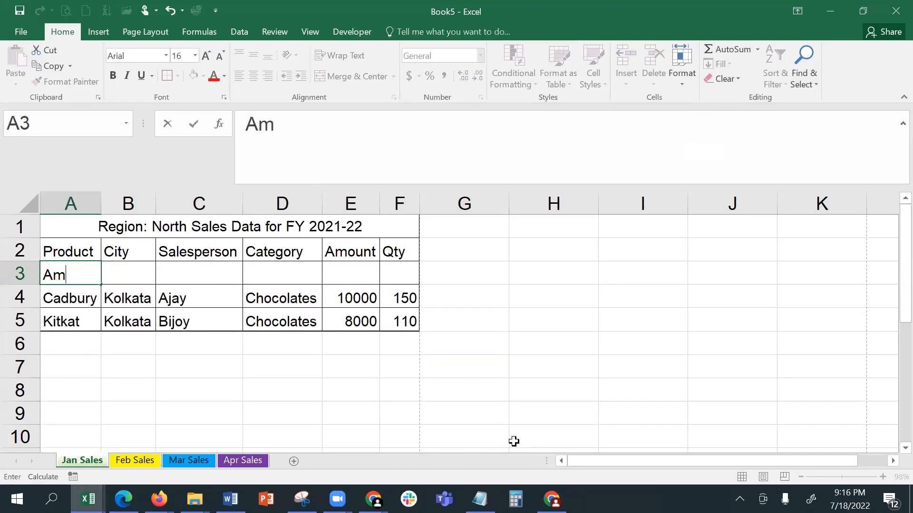
{"action": "type", "text": "ul"}
{"action": "key", "text": "Tab"}
{"action": "type", "text": "Kolkata"}
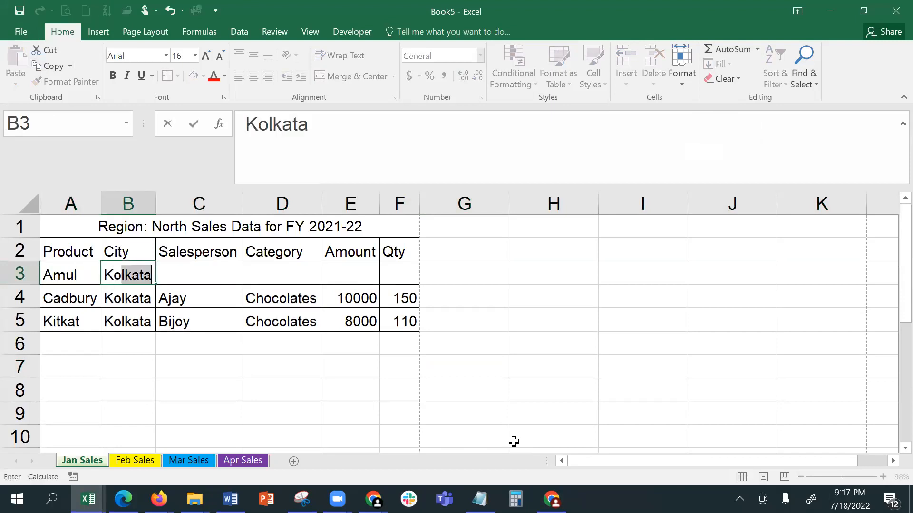
{"action": "key", "text": "Tab"}
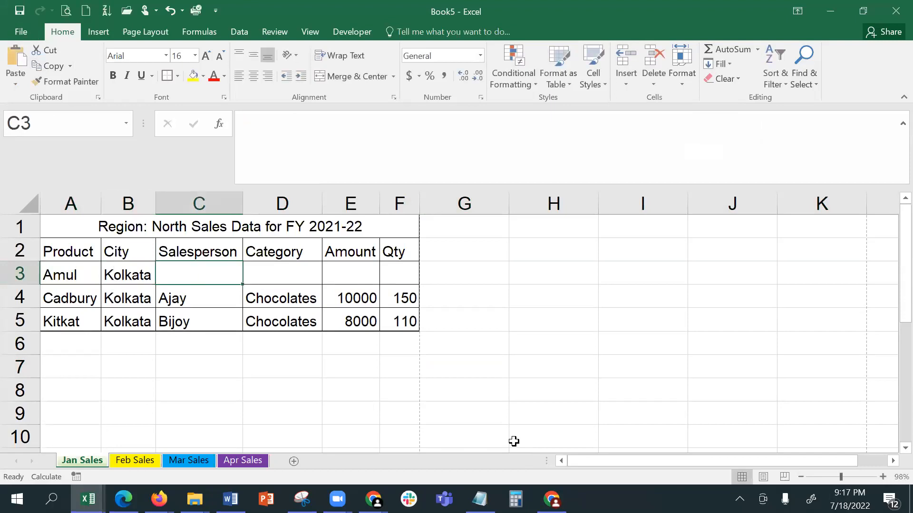
{"action": "type", "text": "Cunja"}
{"action": "key", "text": "BackSpace"}
{"action": "type", "text": "oy"}
{"action": "key", "text": "Tab"}
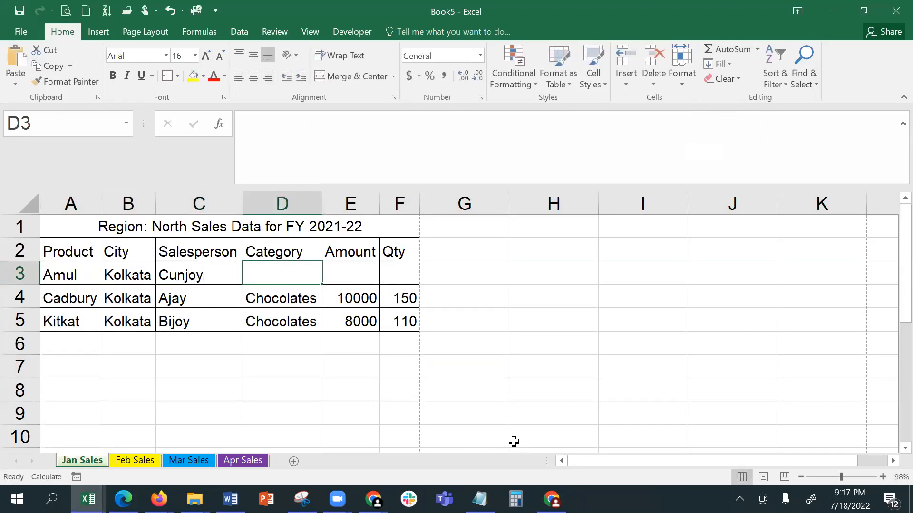
- Complete the Amul row with category Chocolates, amount 8000 and quantity 145
{"action": "type", "text": "Chocolates"}
{"action": "key", "text": "Tab"}
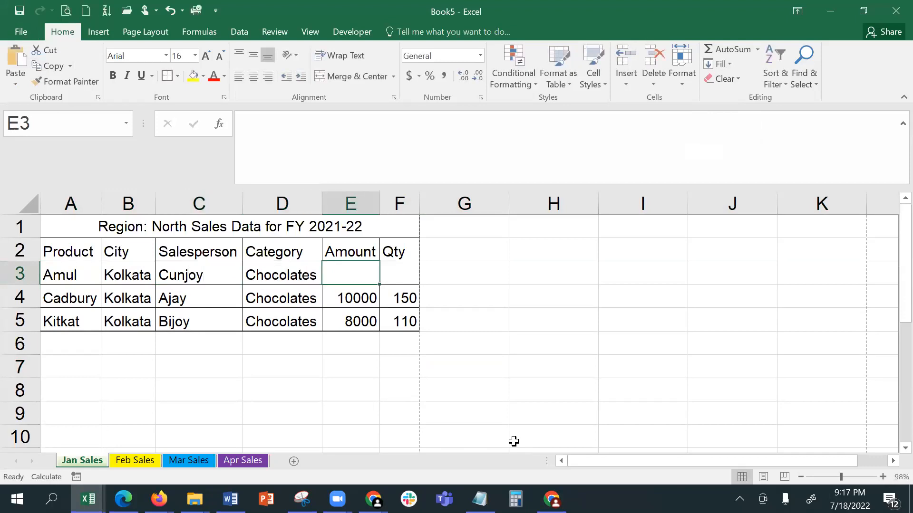
{"action": "type", "text": "8"}
{"action": "type", "text": "000"}
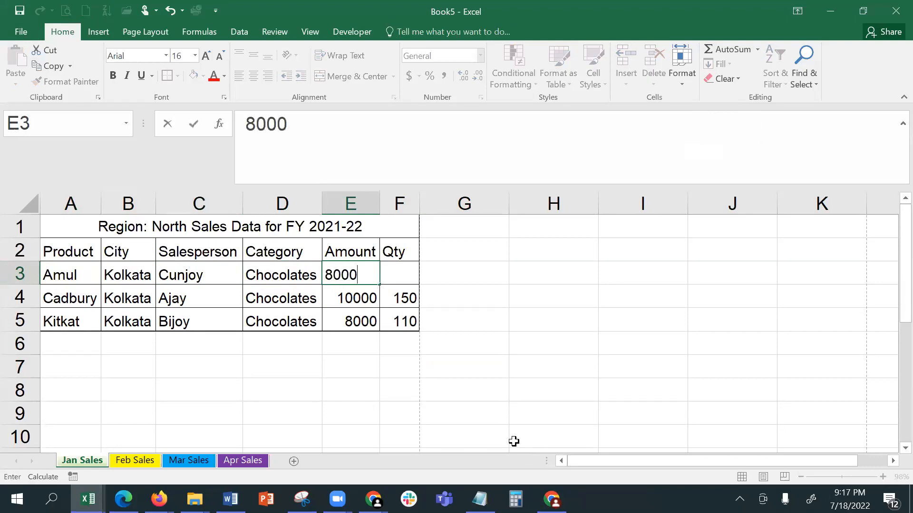
{"action": "key", "text": "Tab"}
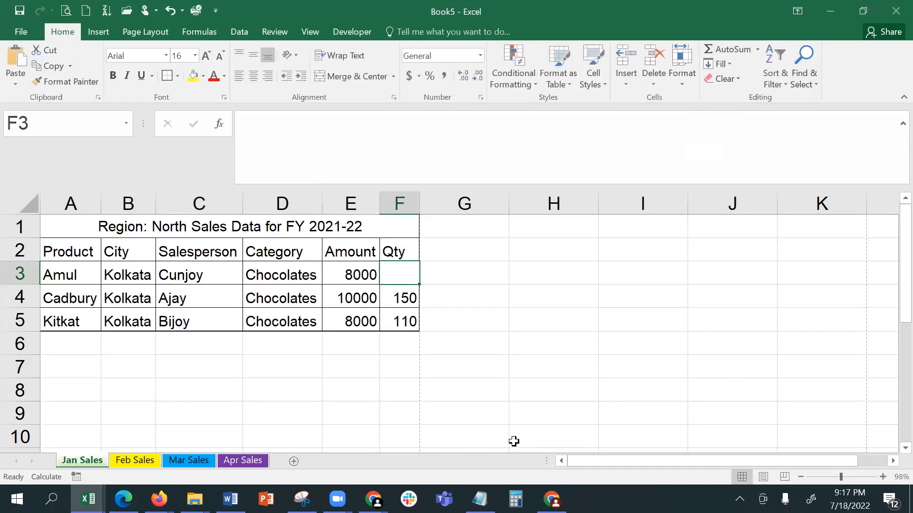
{"action": "type", "text": "1"}
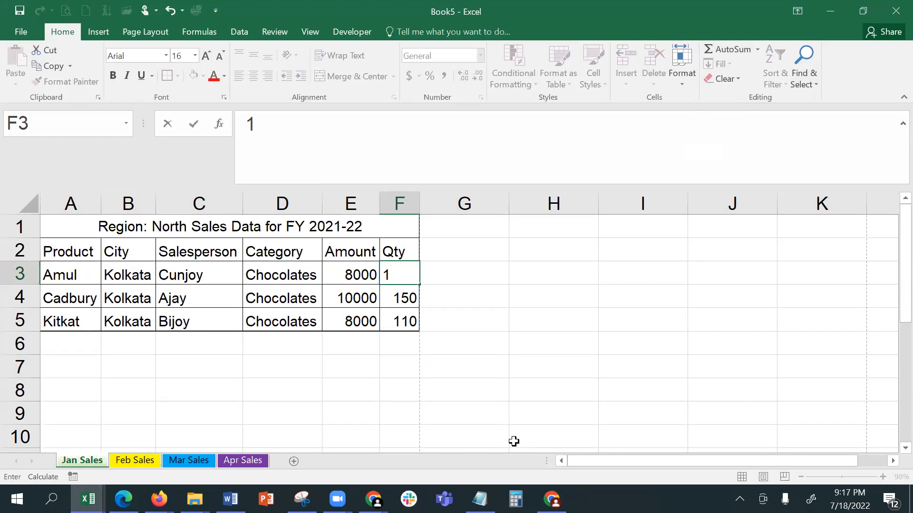
{"action": "type", "text": "45"}
{"action": "key", "text": "Return"}
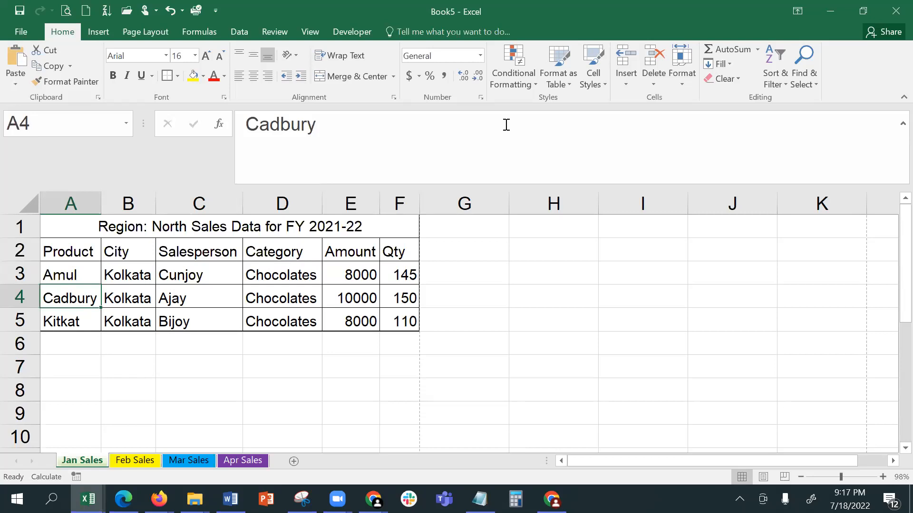
{"action": "key", "text": "alt+F11"}
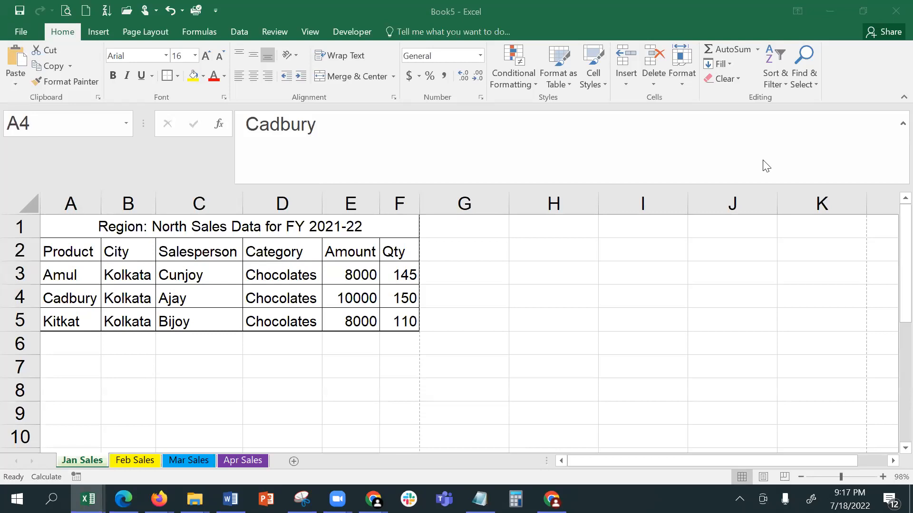
{"action": "key", "text": "XF86AudioRaiseVolume"}
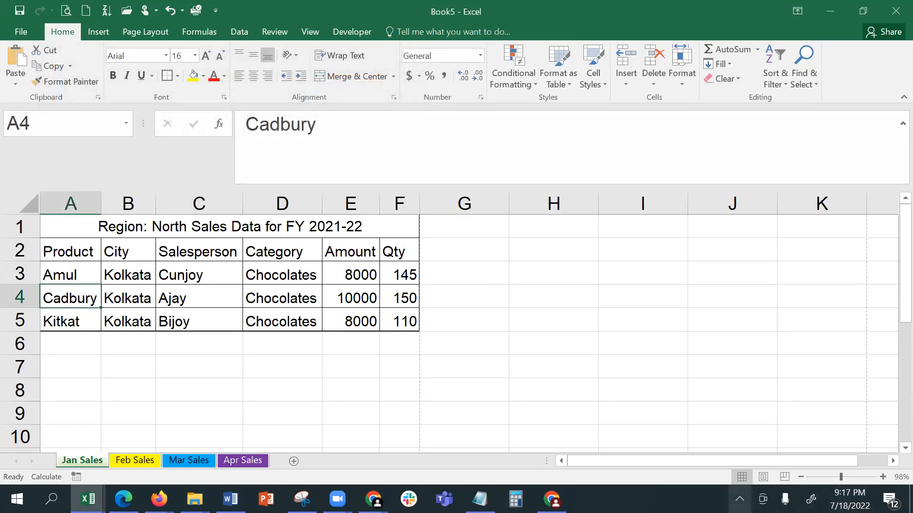
{"action": "left_click", "coordinate": [739, 499]}
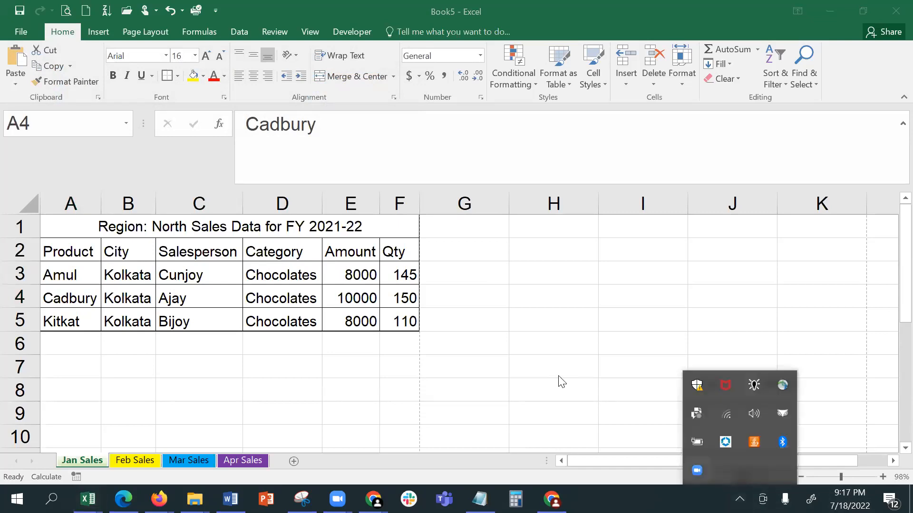
{"action": "left_click", "coordinate": [507, 304]}
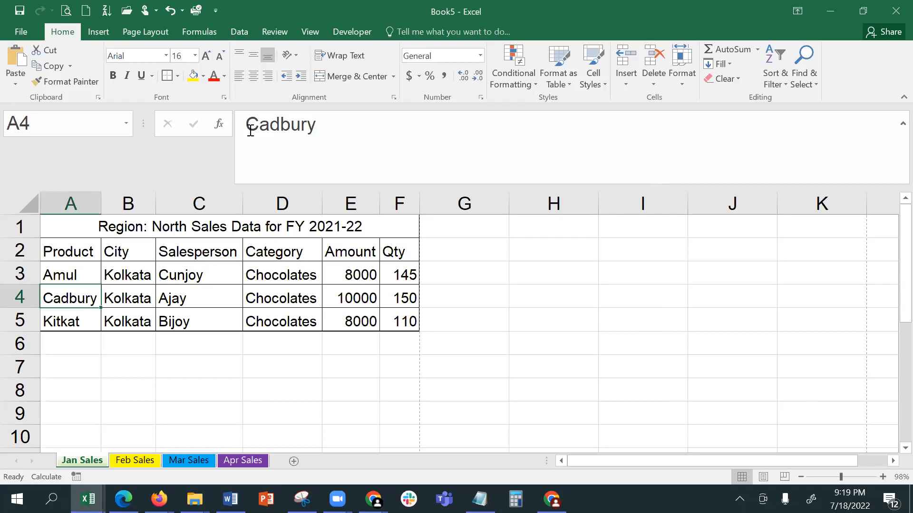
{"action": "key", "text": "alt+Tab"}
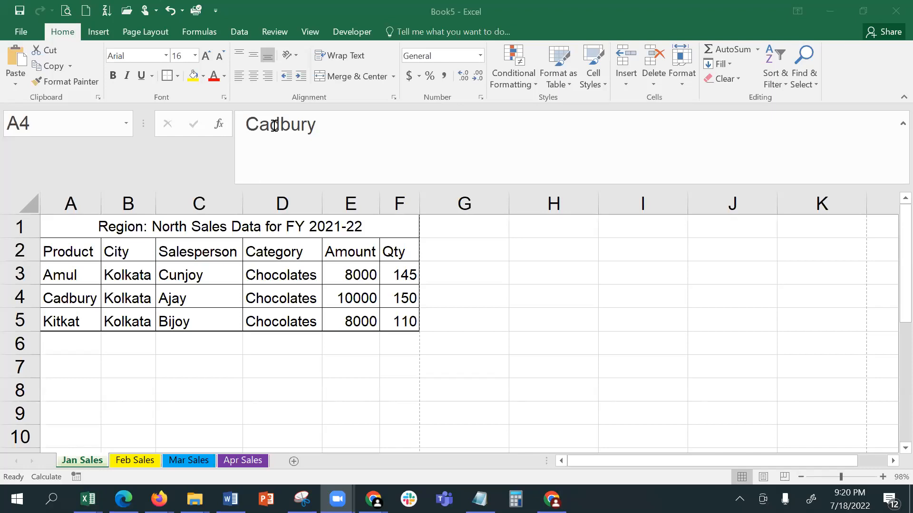
{"action": "left_click", "coordinate": [222, 226]}
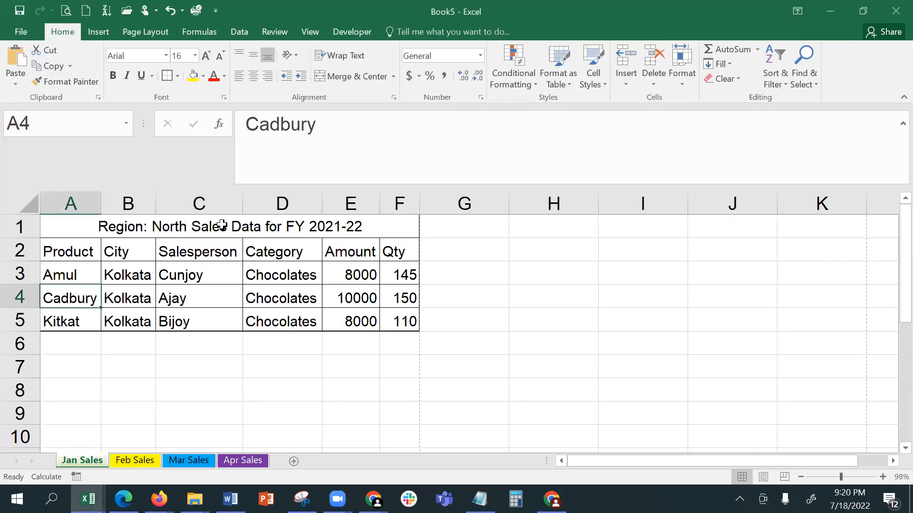
- Make the title and header rows bold, and widen the Salesperson column to fit its heading
{"action": "left_click", "coordinate": [128, 222]}
{"action": "left_click_drag", "start_coordinate": [128, 222], "coordinate": [135, 244]}
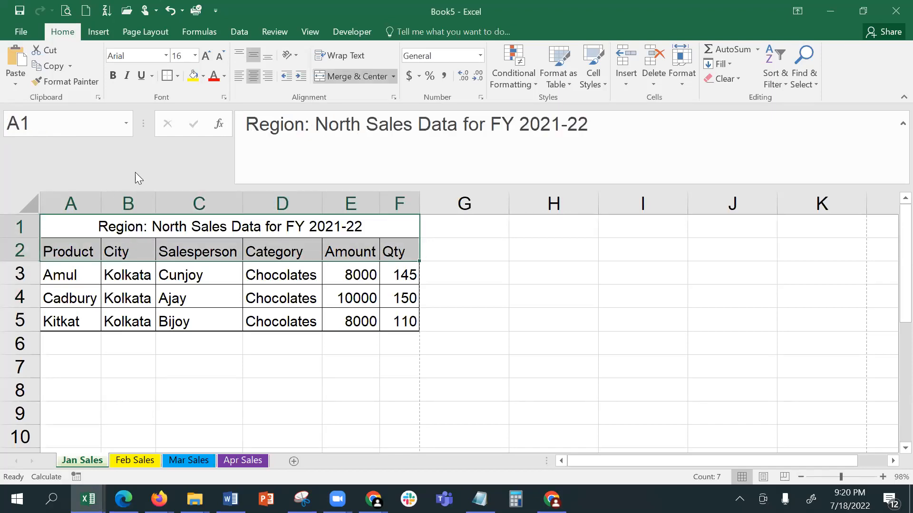
{"action": "left_click", "coordinate": [113, 77]}
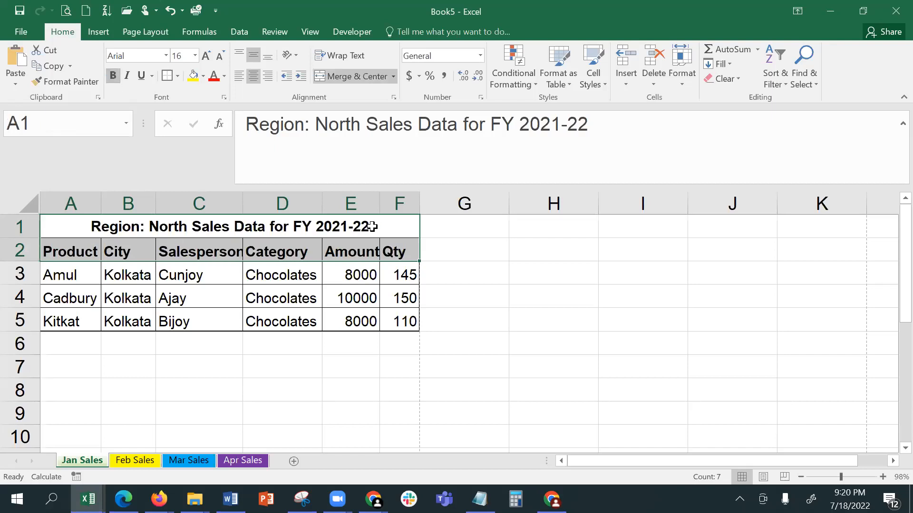
{"action": "left_click_drag", "start_coordinate": [247, 205], "coordinate": [251, 206]}
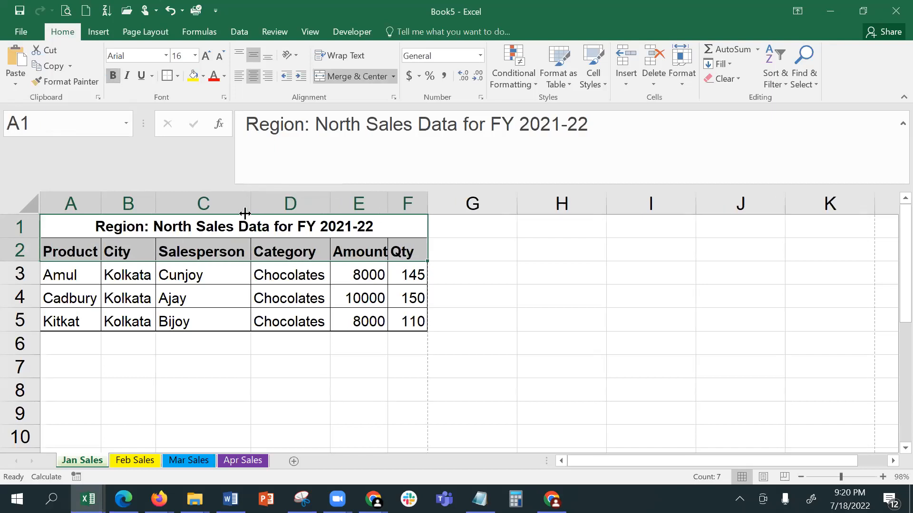
{"action": "left_click", "coordinate": [175, 253]}
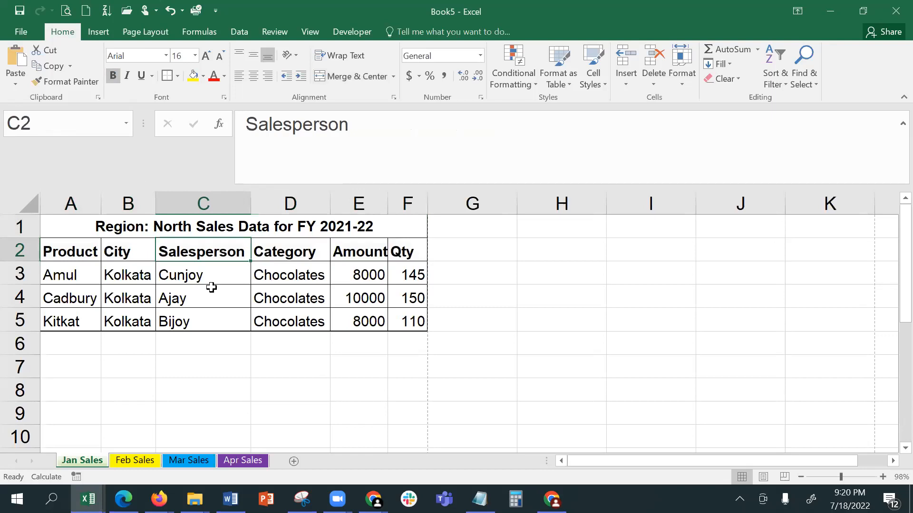
{"action": "left_click", "coordinate": [64, 232]}
{"action": "left_click_drag", "start_coordinate": [63, 235], "coordinate": [57, 249]}
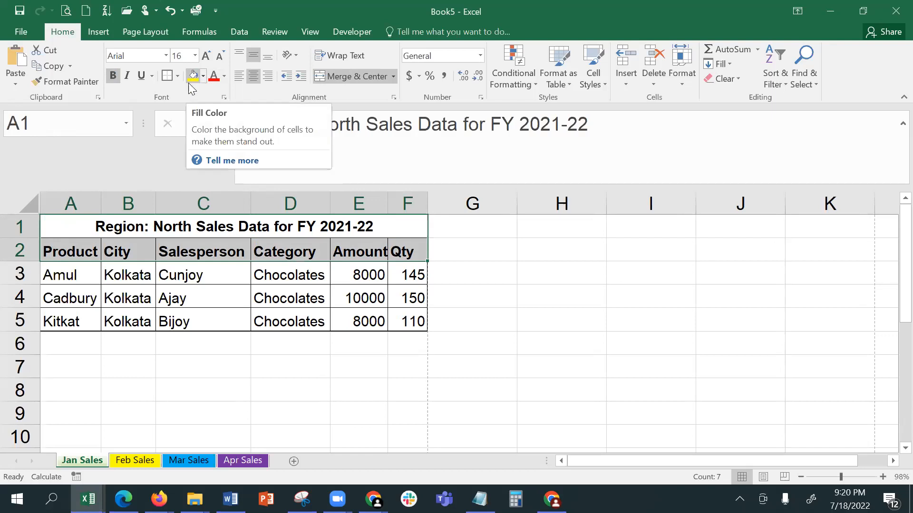
{"action": "left_click", "coordinate": [203, 77]}
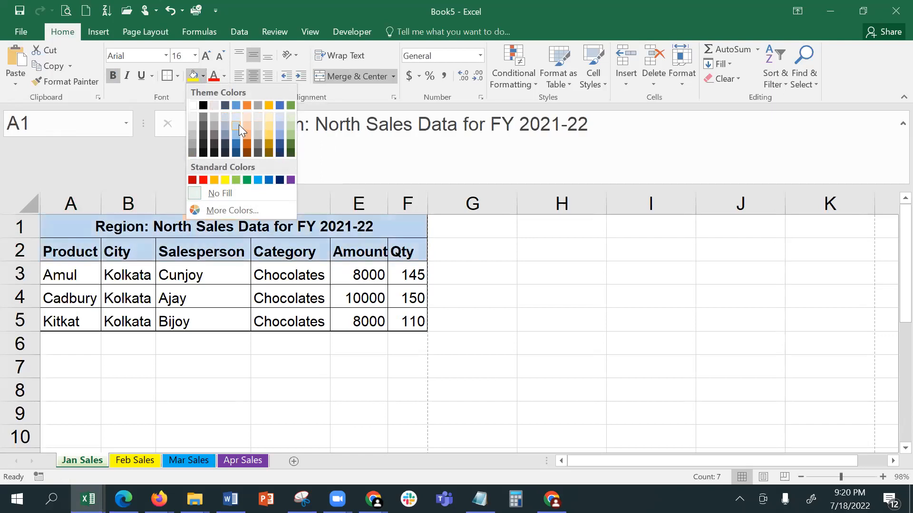
{"action": "left_click", "coordinate": [161, 305]}
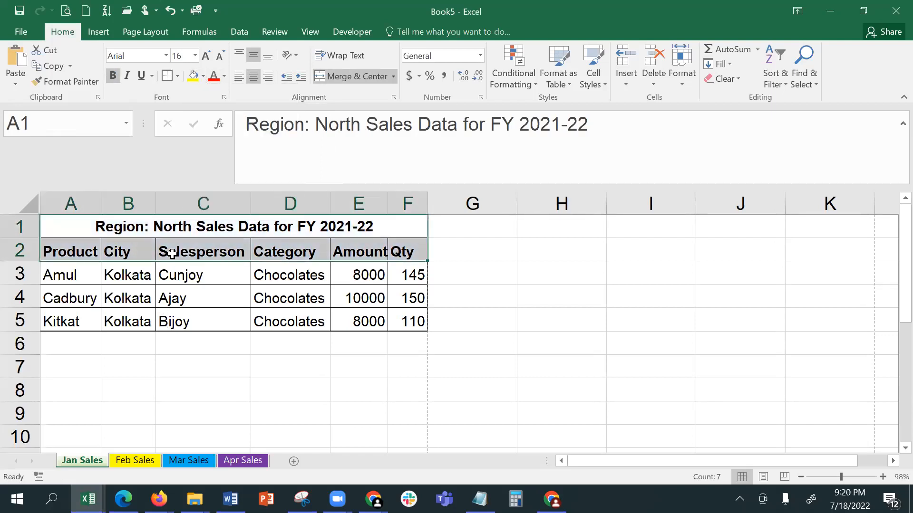
{"action": "left_click", "coordinate": [179, 313]}
- Try converting the whole range A1 to F5, including the title row, into a table with headers
{"action": "left_click", "coordinate": [161, 226]}
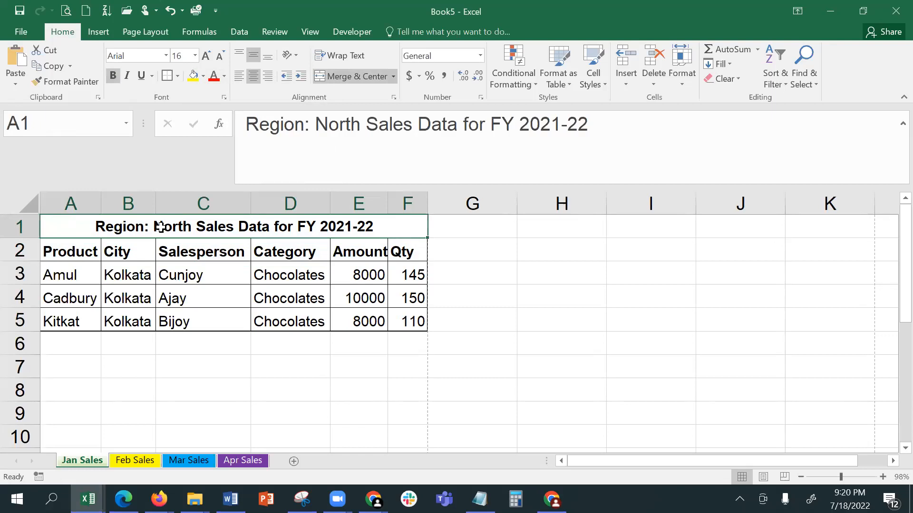
{"action": "left_click_drag", "start_coordinate": [161, 227], "coordinate": [167, 321]}
{"action": "left_click", "coordinate": [105, 31]}
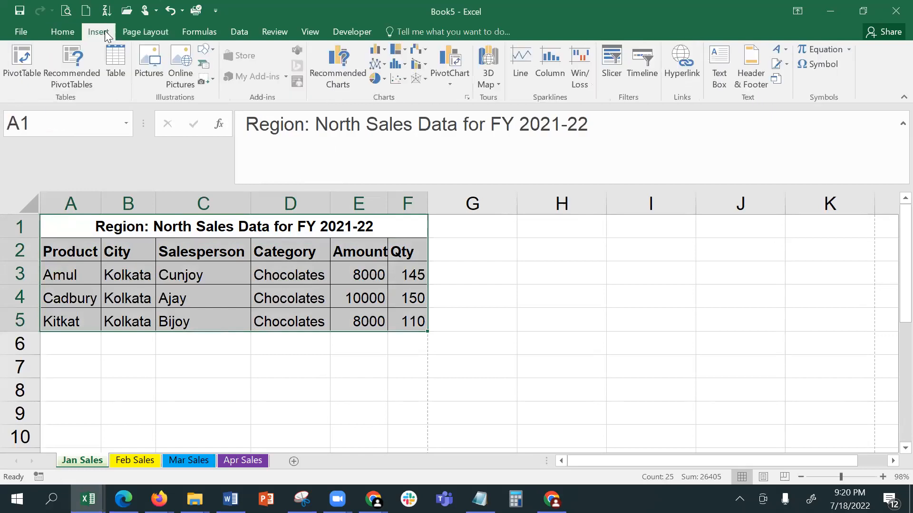
{"action": "left_click", "coordinate": [113, 58]}
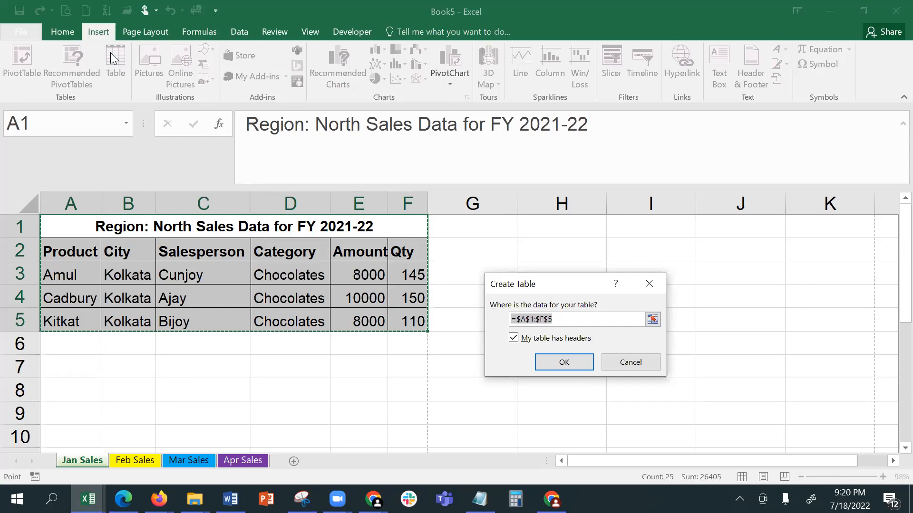
{"action": "left_click", "coordinate": [512, 337]}
{"action": "left_click", "coordinate": [572, 360]}
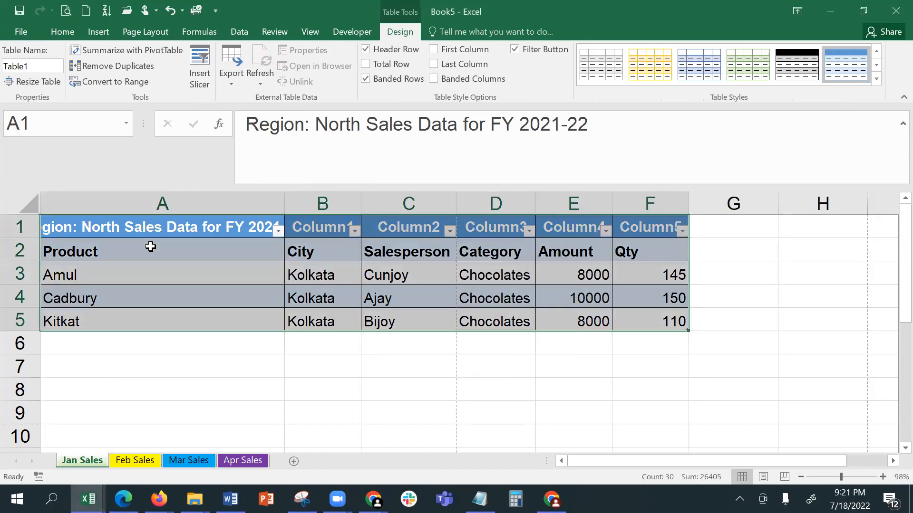
- Undo the conversion of the range A1 to F5 into a table
{"action": "left_click", "coordinate": [47, 249]}
{"action": "left_click", "coordinate": [75, 251]}
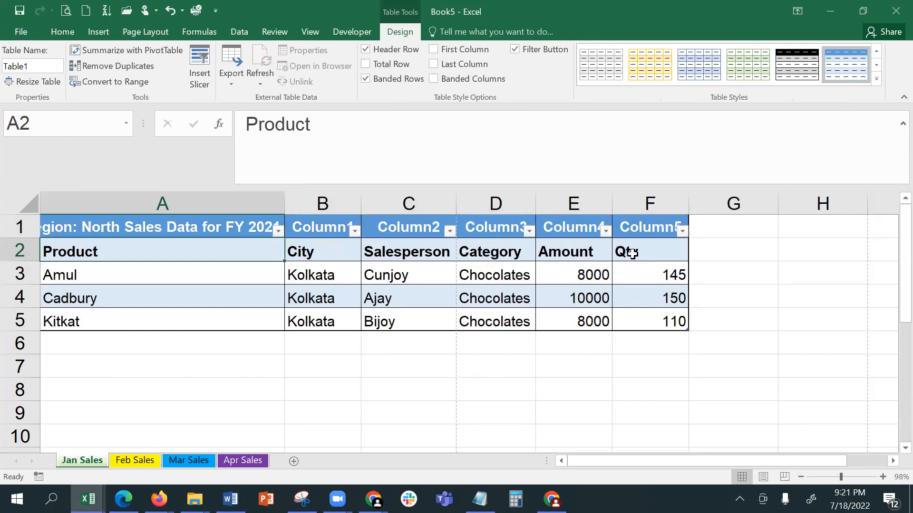
{"action": "key", "text": "ctrl+z"}
{"action": "key", "text": "ctrl+z"}
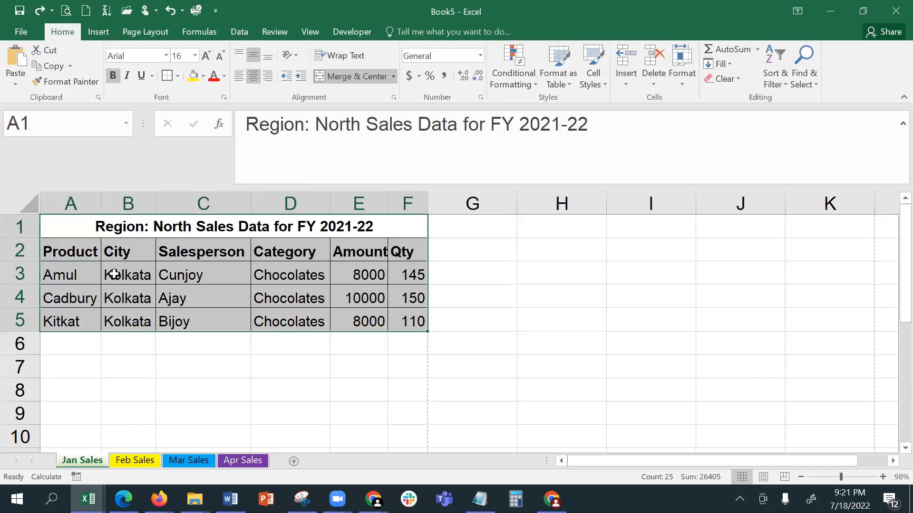
- Convert the range A2 to F5, without the title row, into a table with headers
{"action": "left_click_drag", "start_coordinate": [75, 248], "coordinate": [412, 321]}
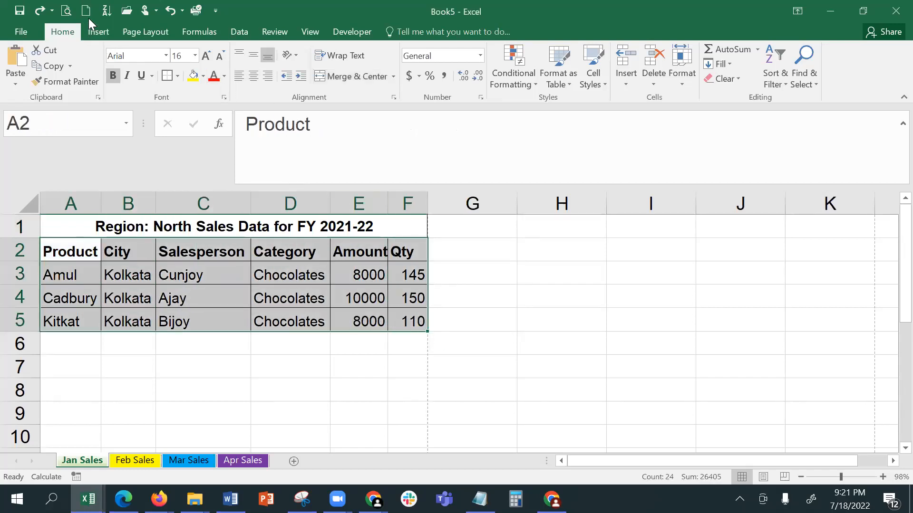
{"action": "left_click", "coordinate": [94, 36]}
{"action": "left_click", "coordinate": [118, 62]}
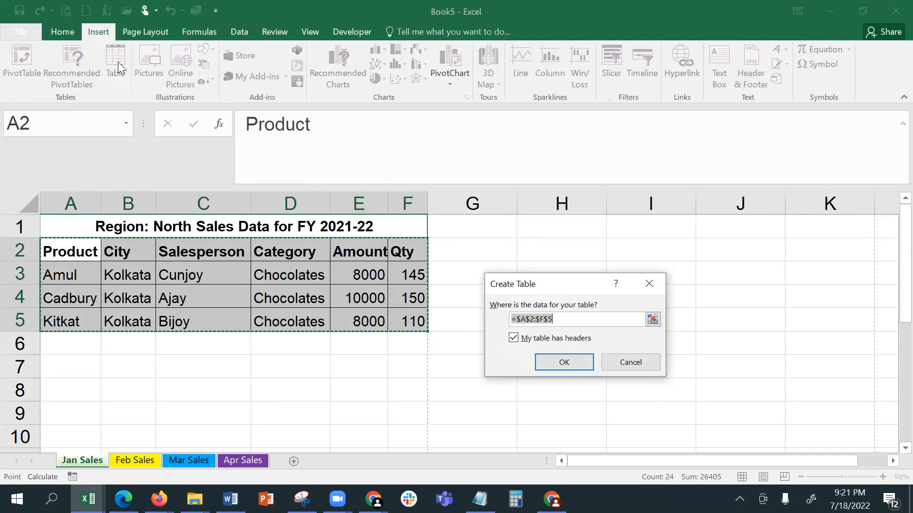
{"action": "left_click", "coordinate": [564, 362]}
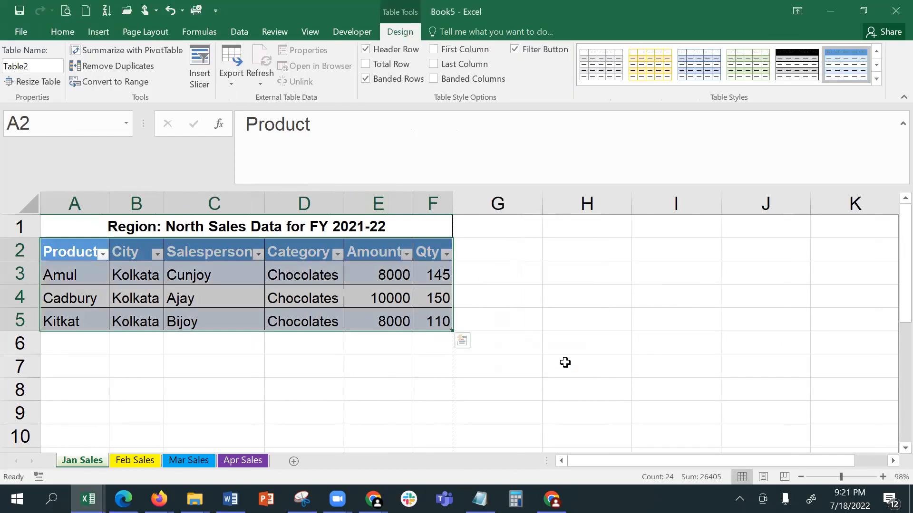
{"action": "left_click", "coordinate": [281, 358]}
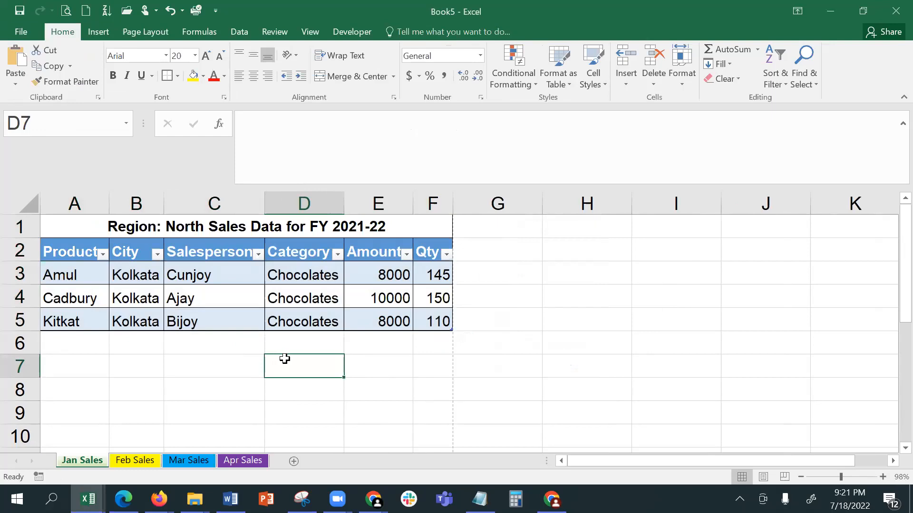
{"action": "left_click", "coordinate": [129, 249]}
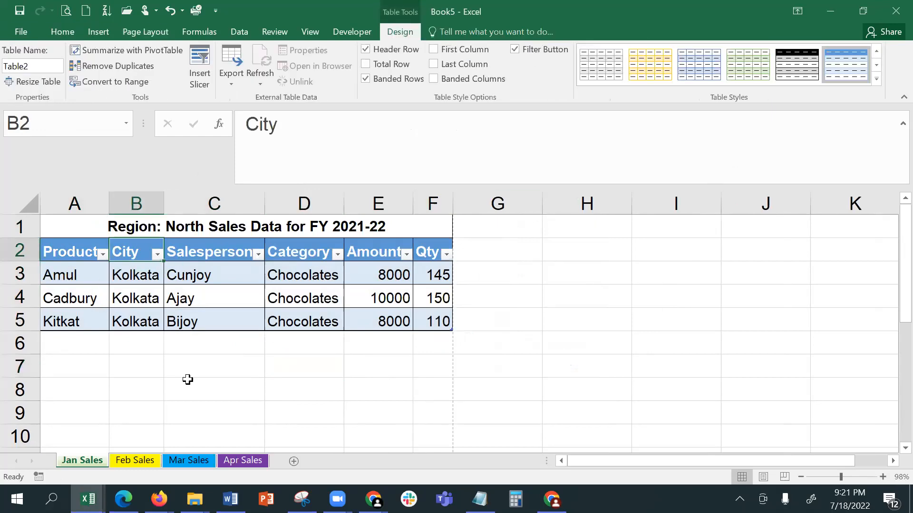
{"action": "left_click", "coordinate": [188, 295]}
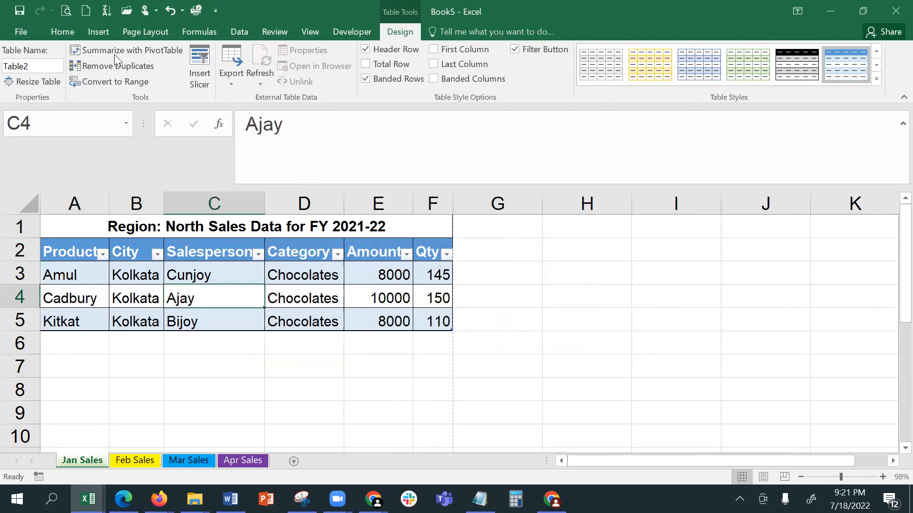
- Remove the filter buttons from the sales table's header row
{"action": "left_click", "coordinate": [54, 27]}
{"action": "left_click", "coordinate": [775, 76]}
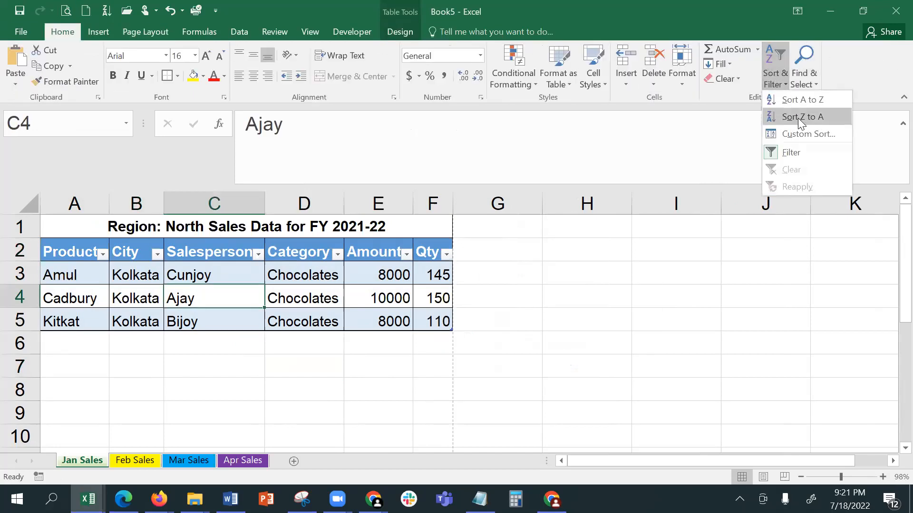
{"action": "left_click", "coordinate": [803, 147]}
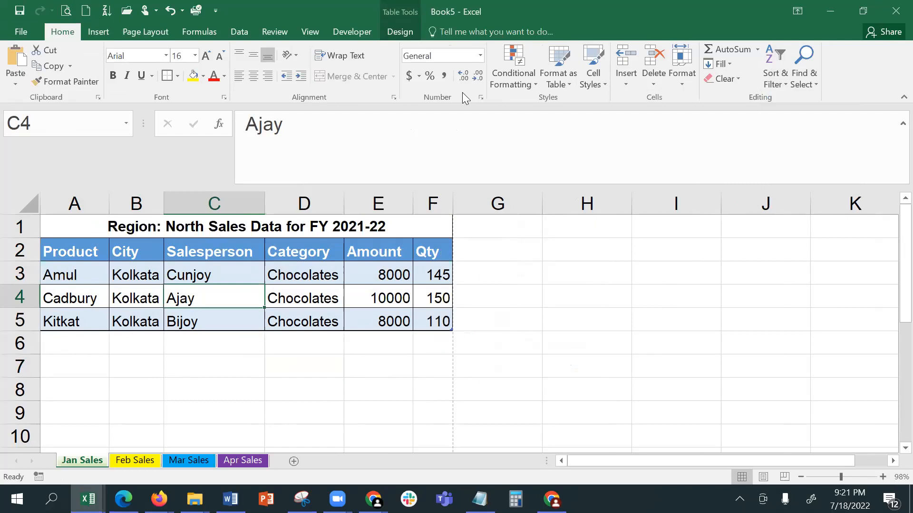
- Turn the filter buttons in the sales table's header row back on, and switch them off again
{"action": "left_click", "coordinate": [244, 30]}
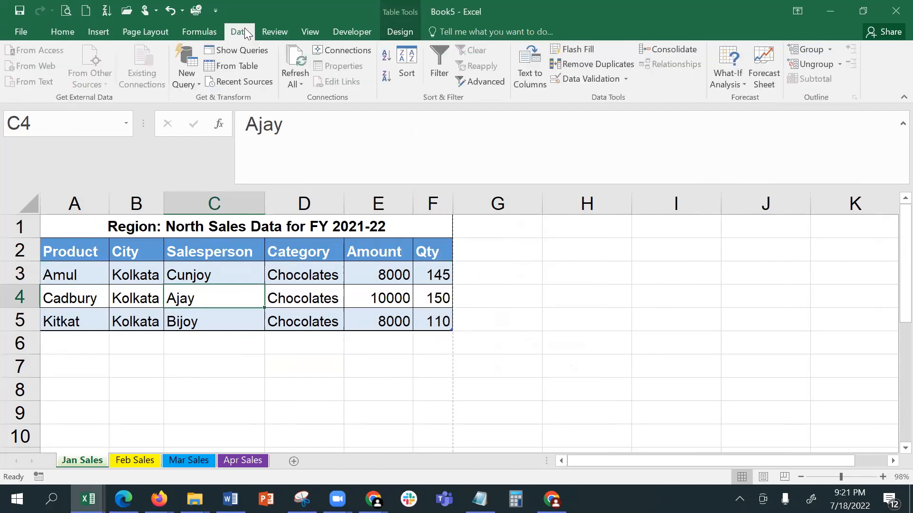
{"action": "left_click", "coordinate": [439, 71]}
{"action": "left_click", "coordinate": [438, 72]}
{"action": "left_click", "coordinate": [67, 33]}
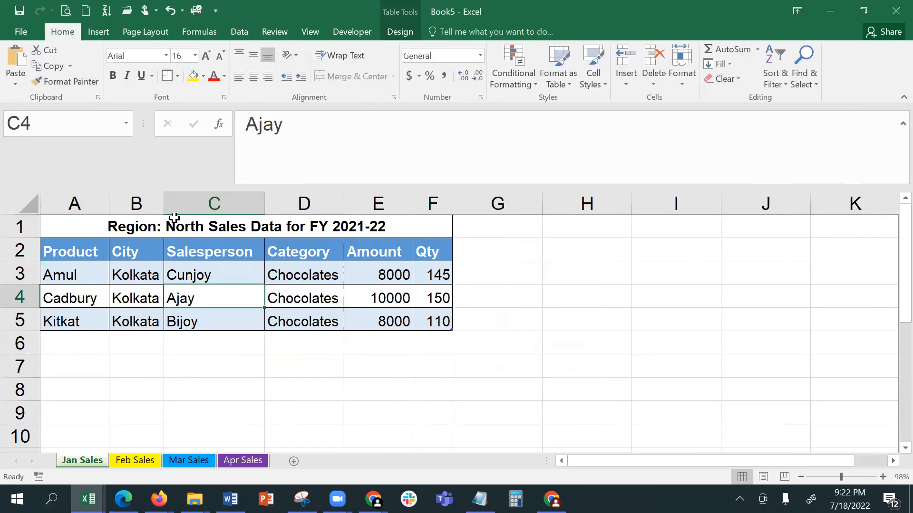
- Select a cell inside the sales table and open the full gallery of table styles
{"action": "left_click", "coordinate": [128, 251]}
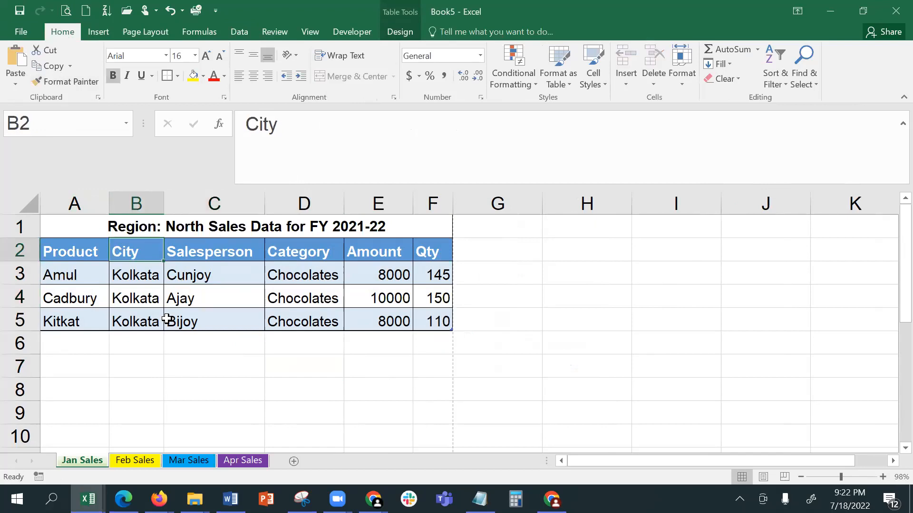
{"action": "left_click", "coordinate": [212, 364]}
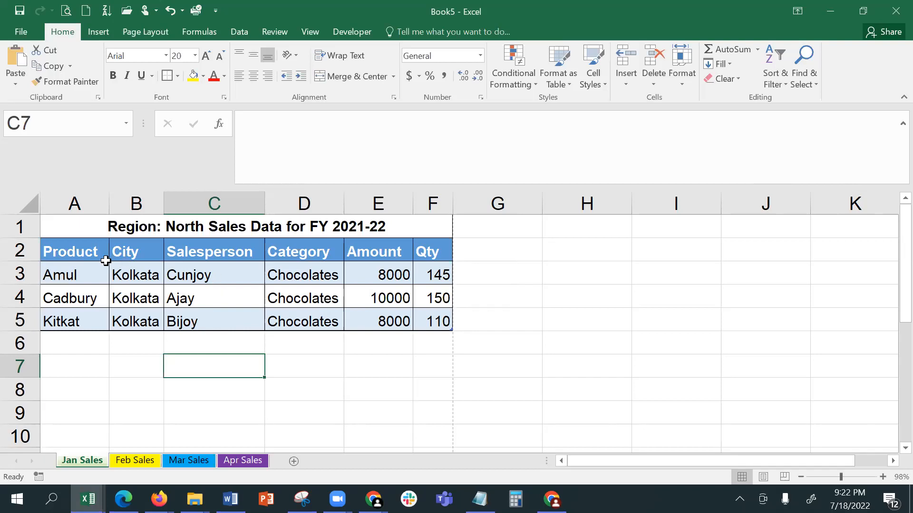
{"action": "left_click", "coordinate": [212, 297]}
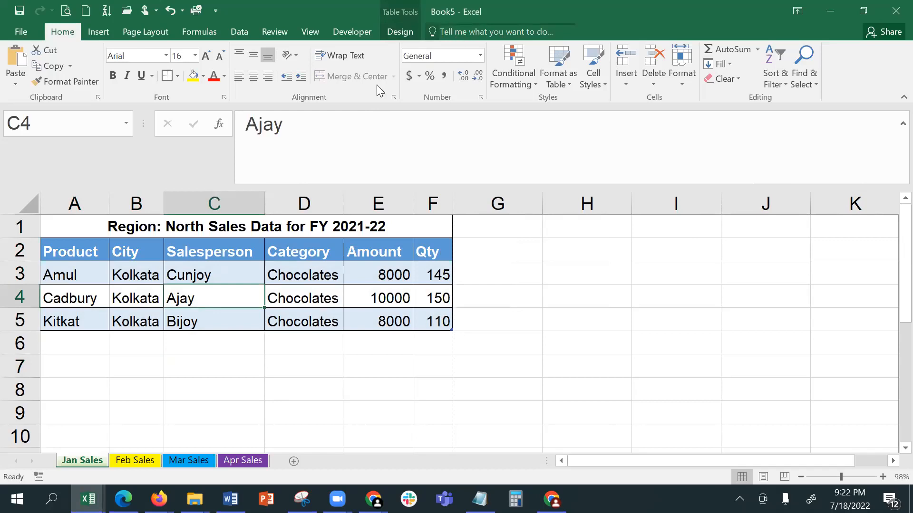
{"action": "left_click", "coordinate": [401, 32]}
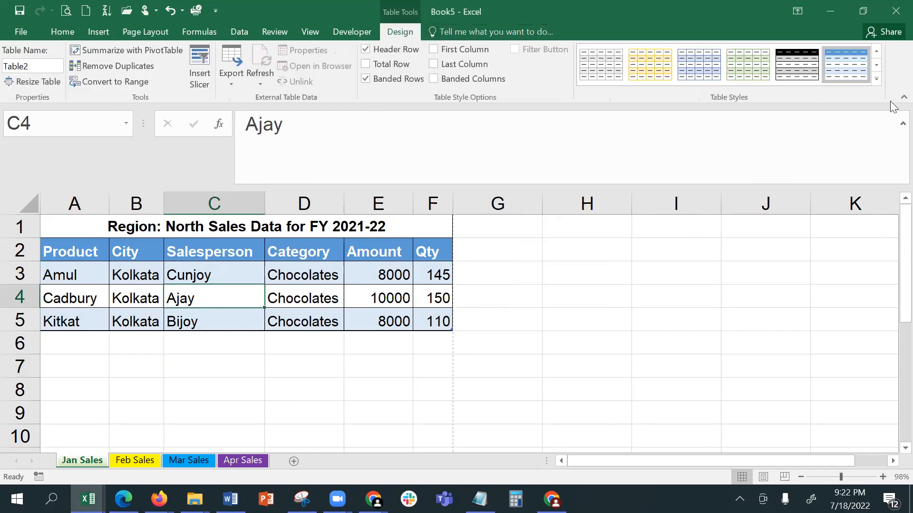
{"action": "left_click", "coordinate": [877, 79]}
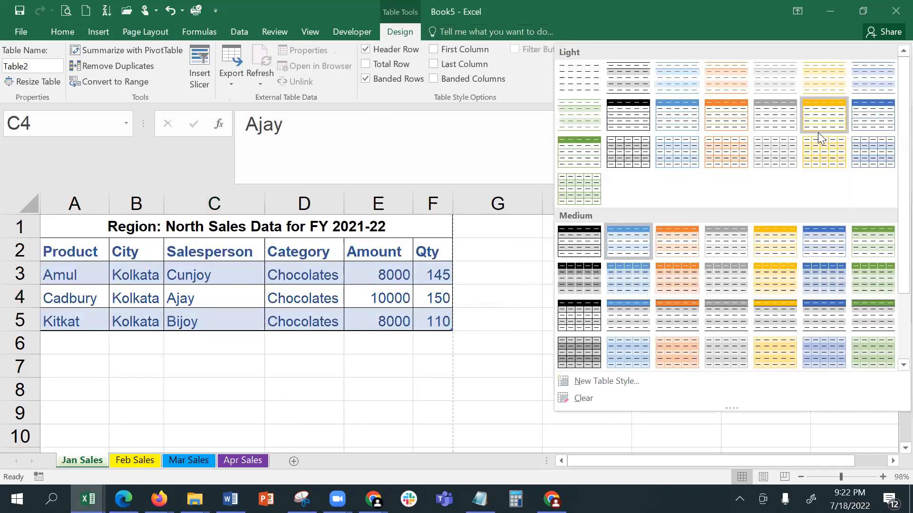